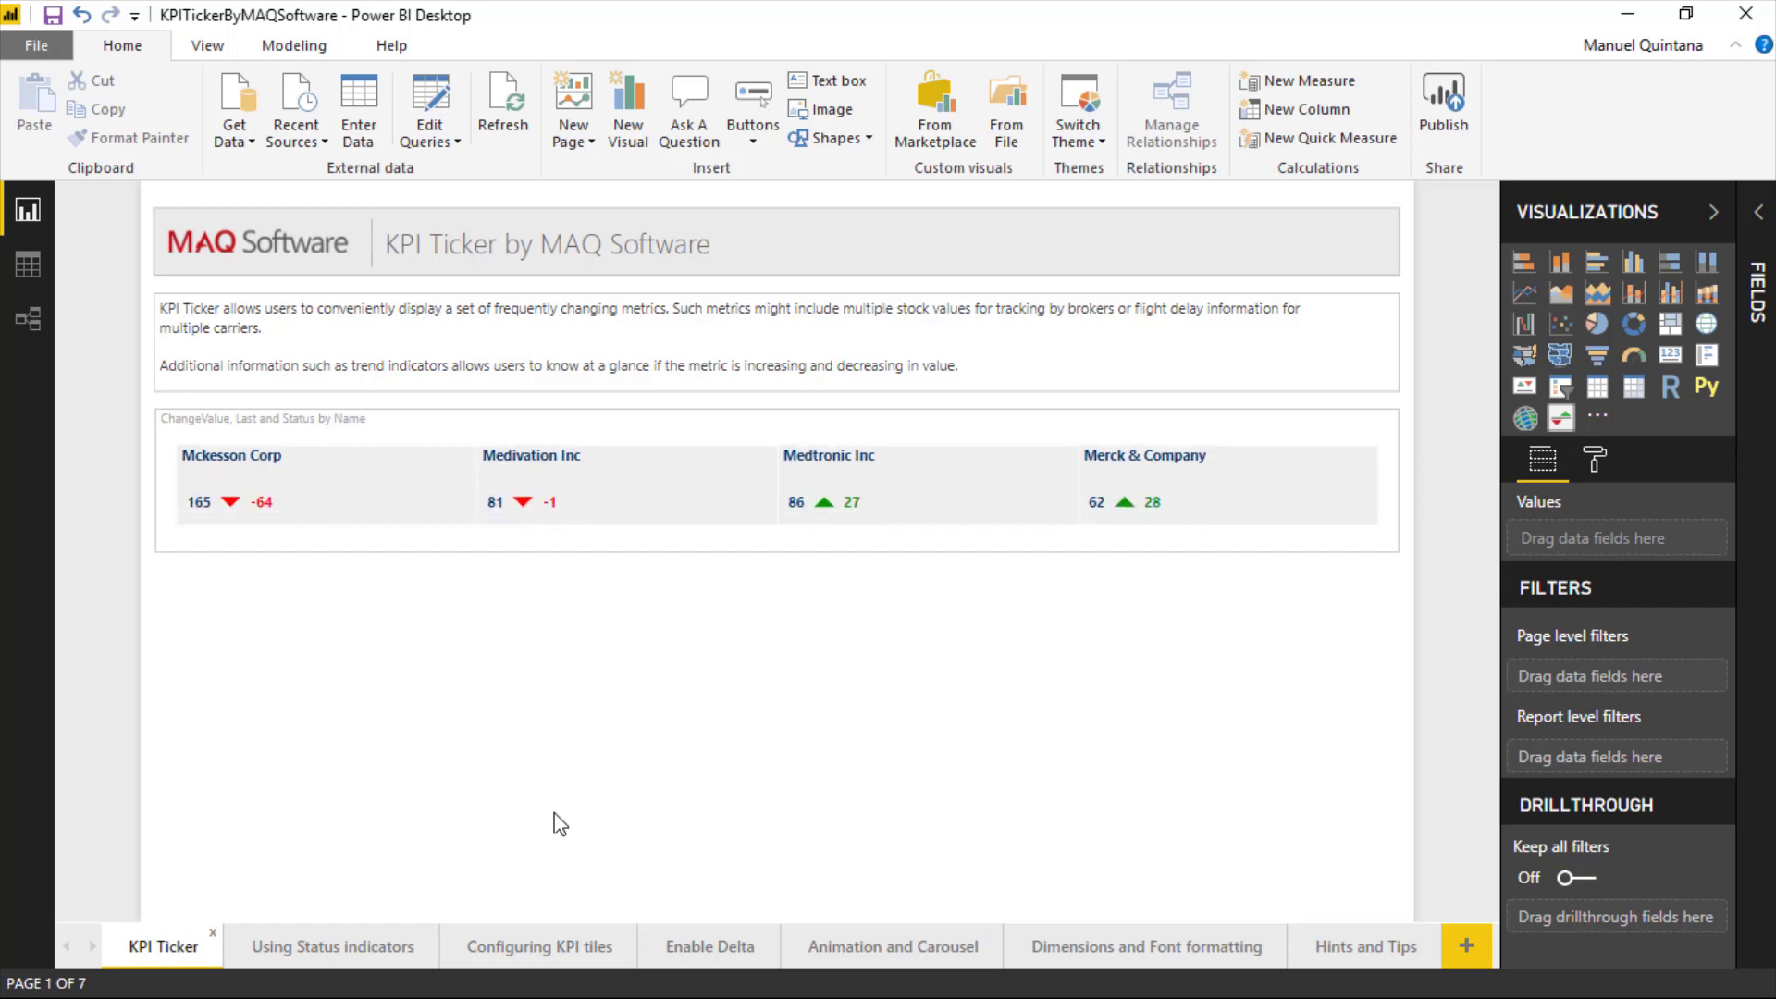
# - On the Using Status indicators page, select the indicator-colour ticker to show its Name, ChangeValue and Status fields
pyautogui.click(354, 956)
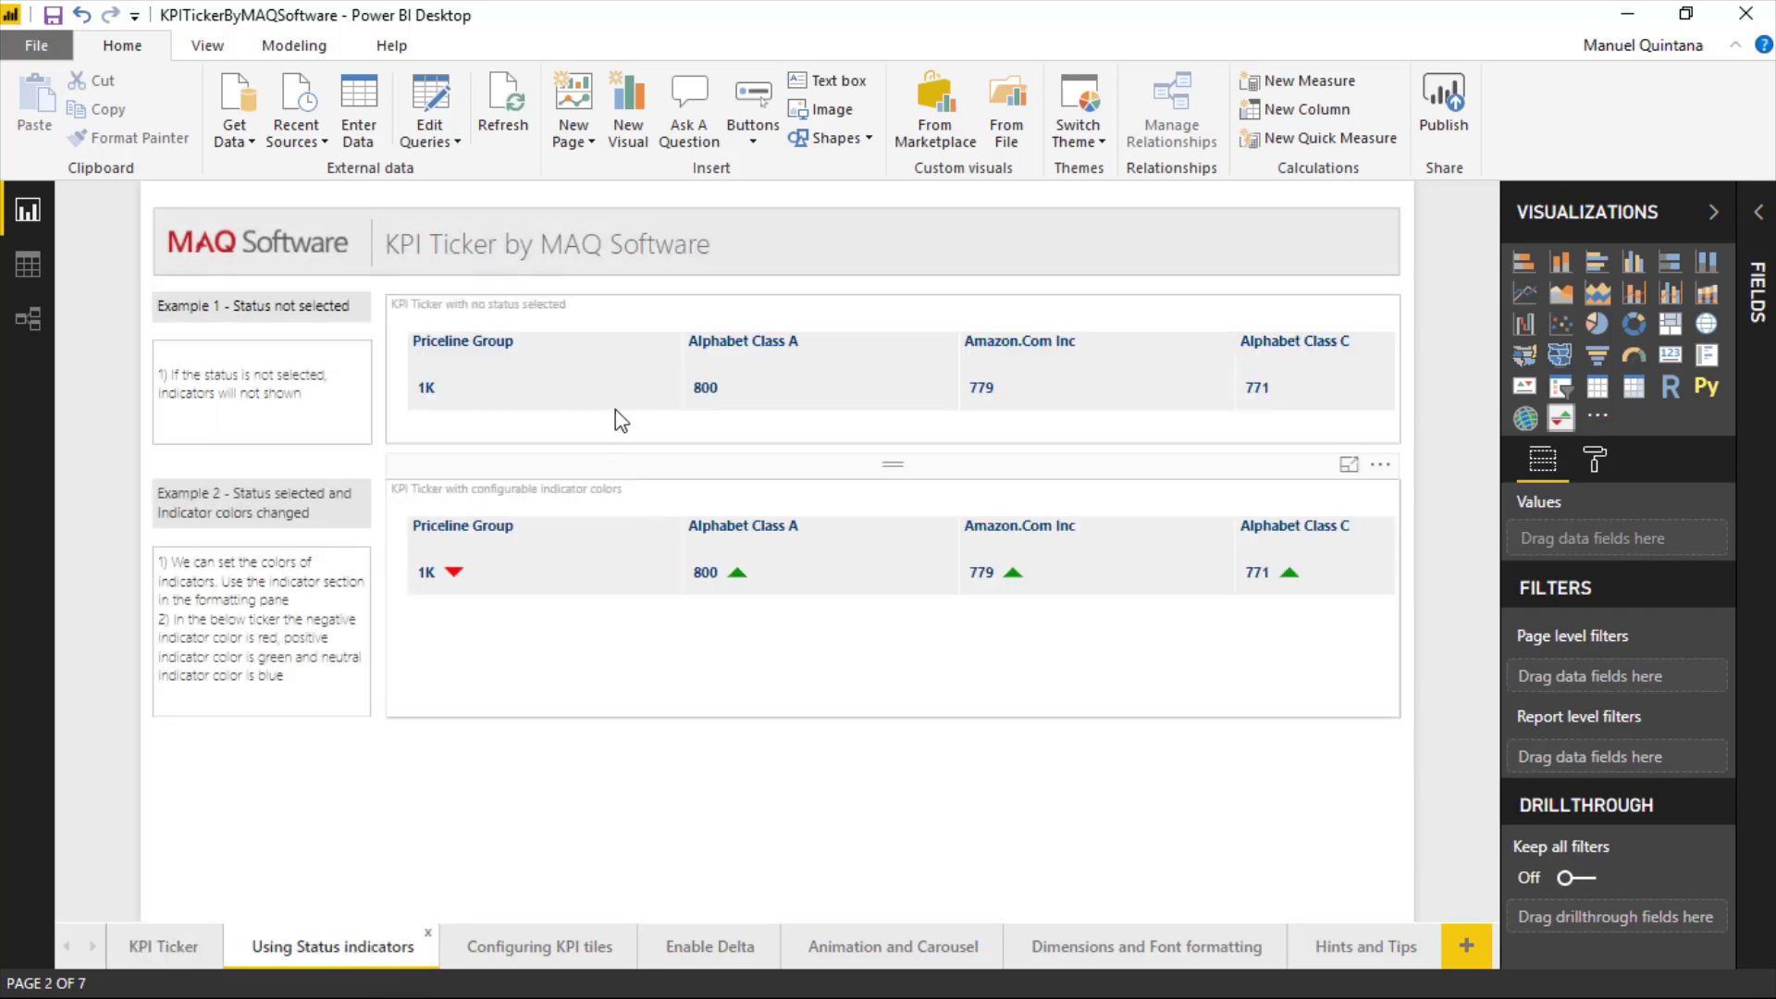
pyautogui.click(651, 314)
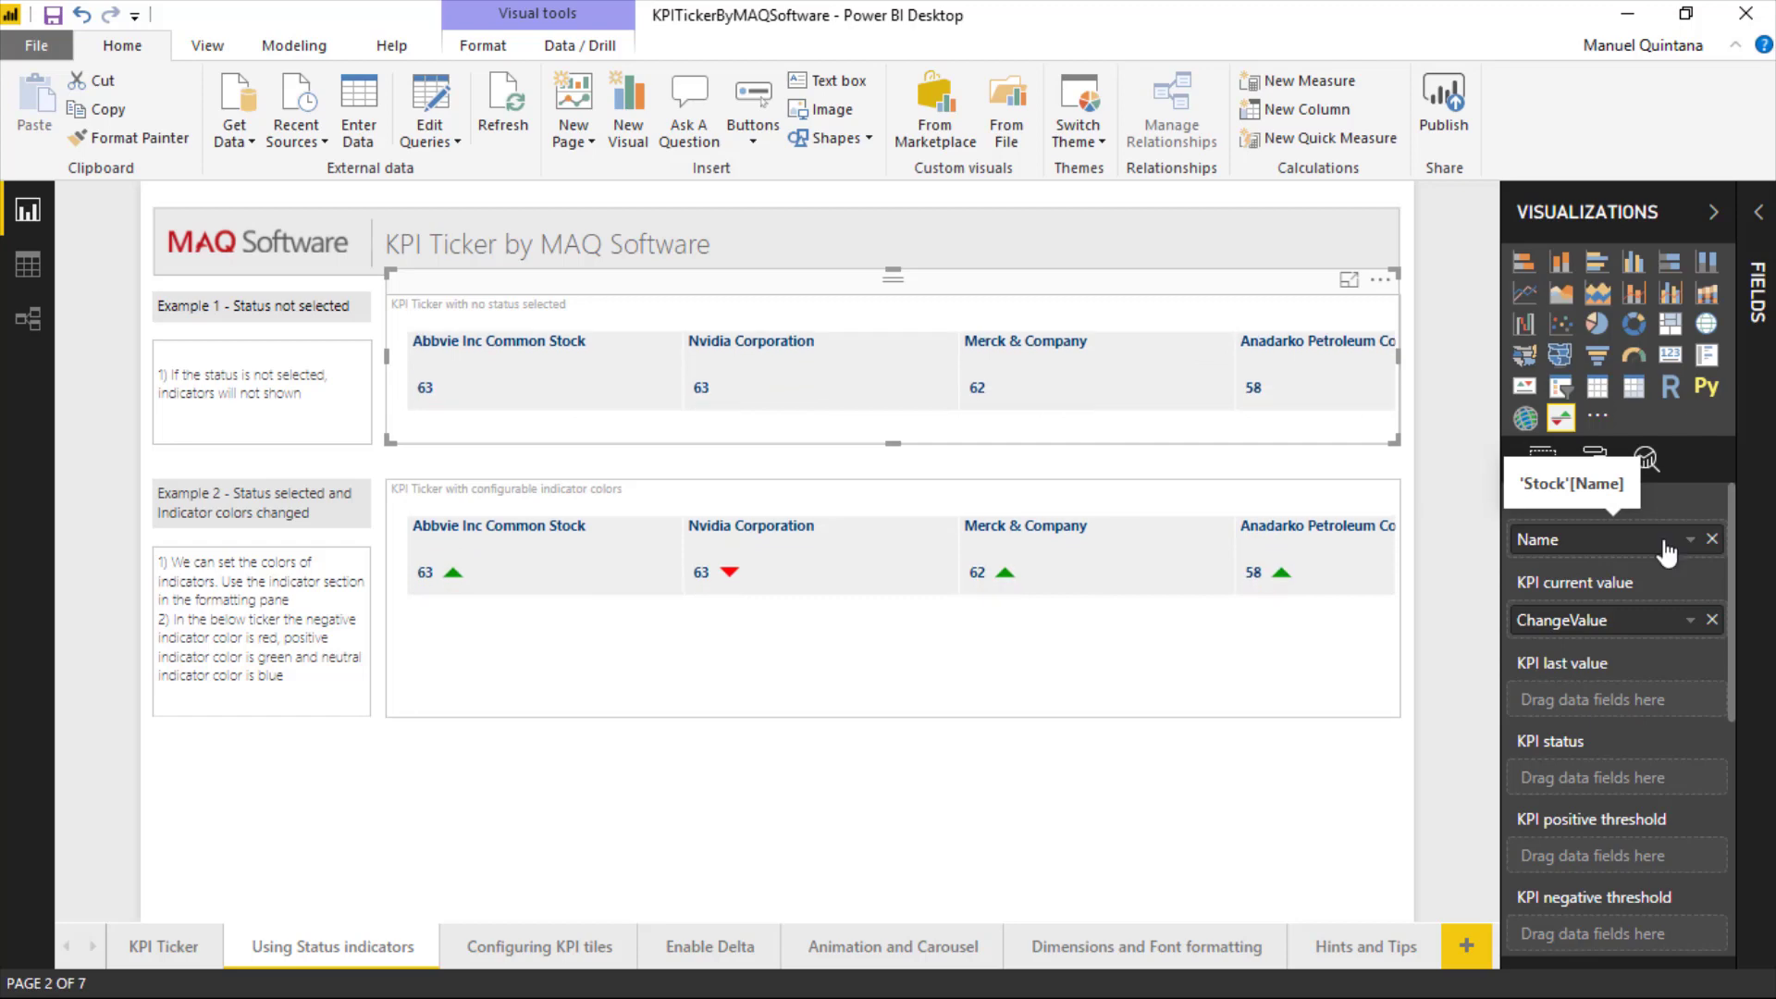
pyautogui.click(1084, 700)
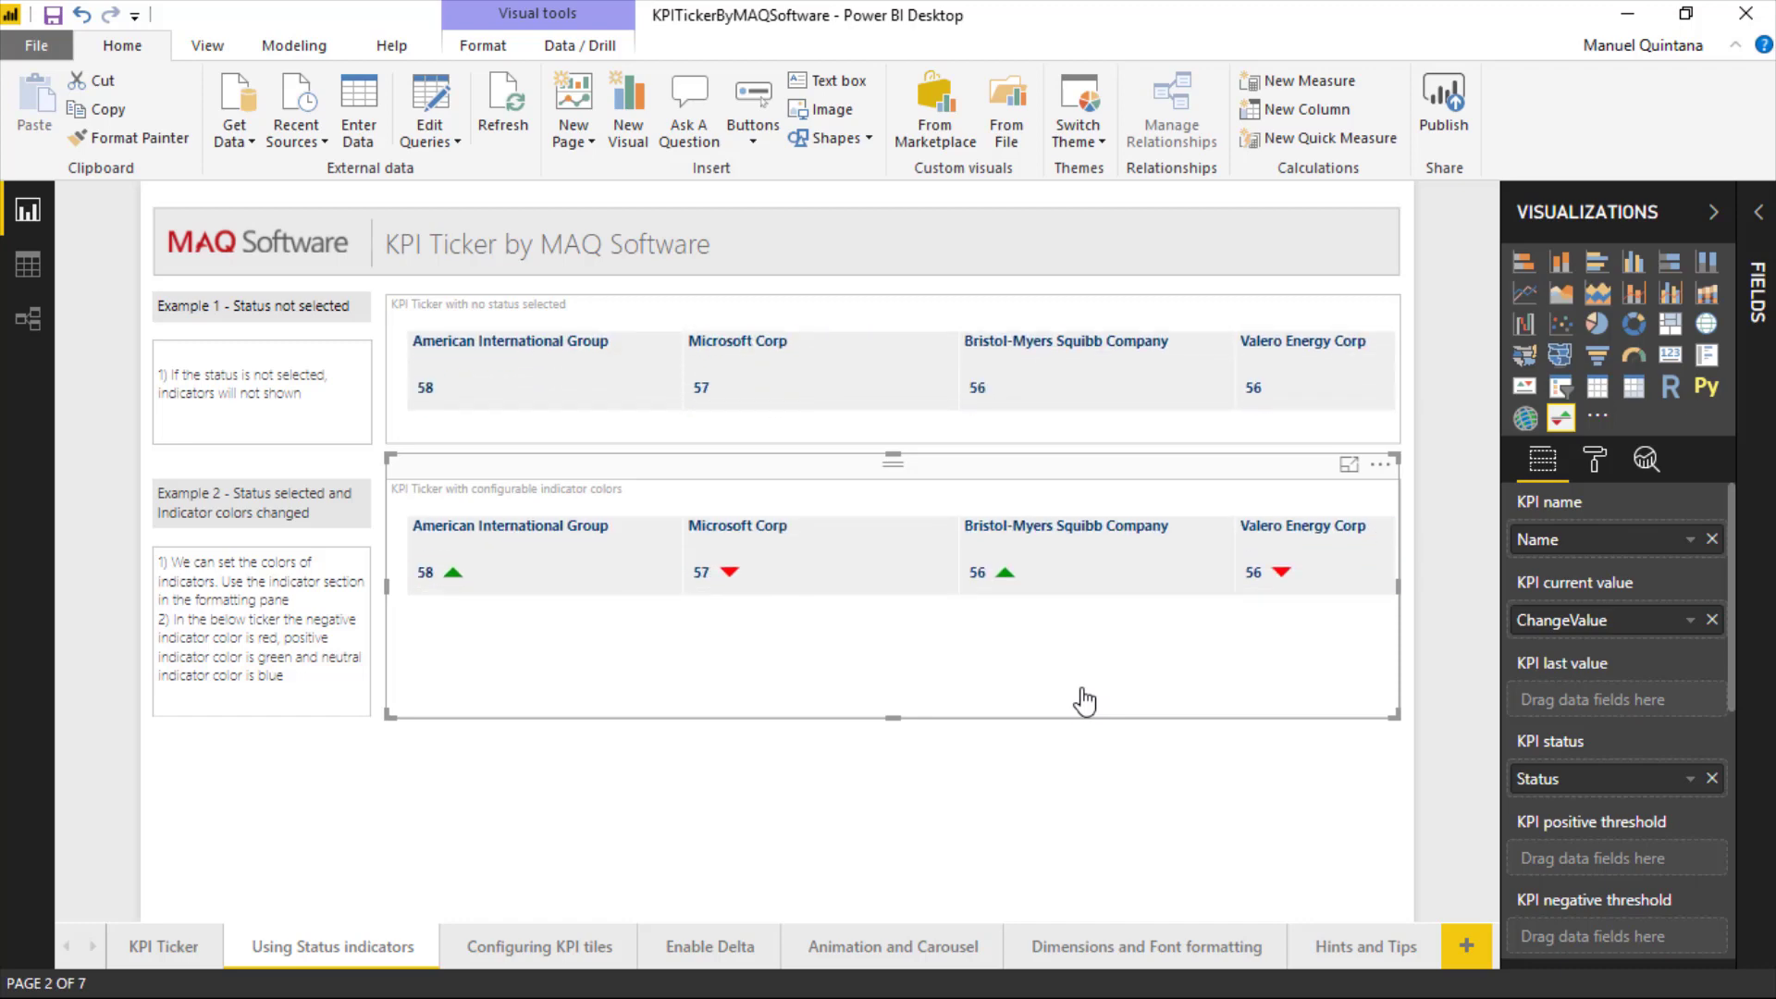
# - Set the lower ticker's Neutral indicator color to blue, then go to the Configuring KPI tiles page
pyautogui.click(1599, 455)
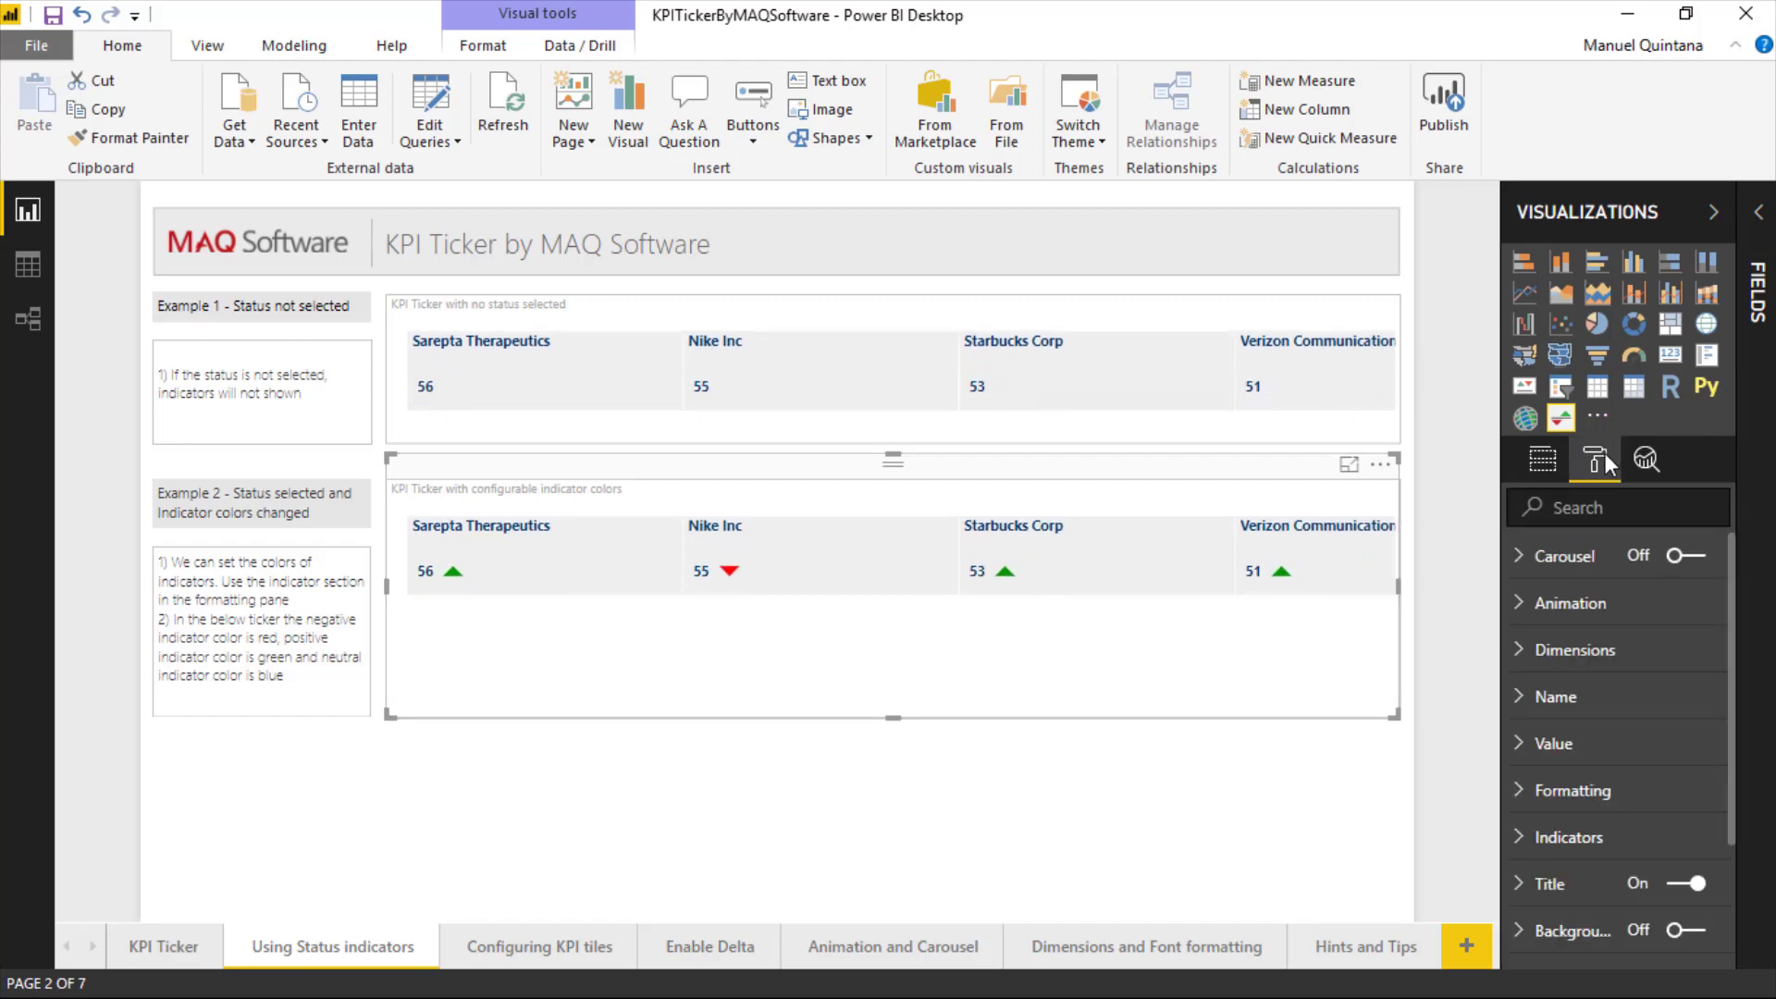
pyautogui.click(1568, 837)
pyautogui.scroll(-3, 1667, 862)
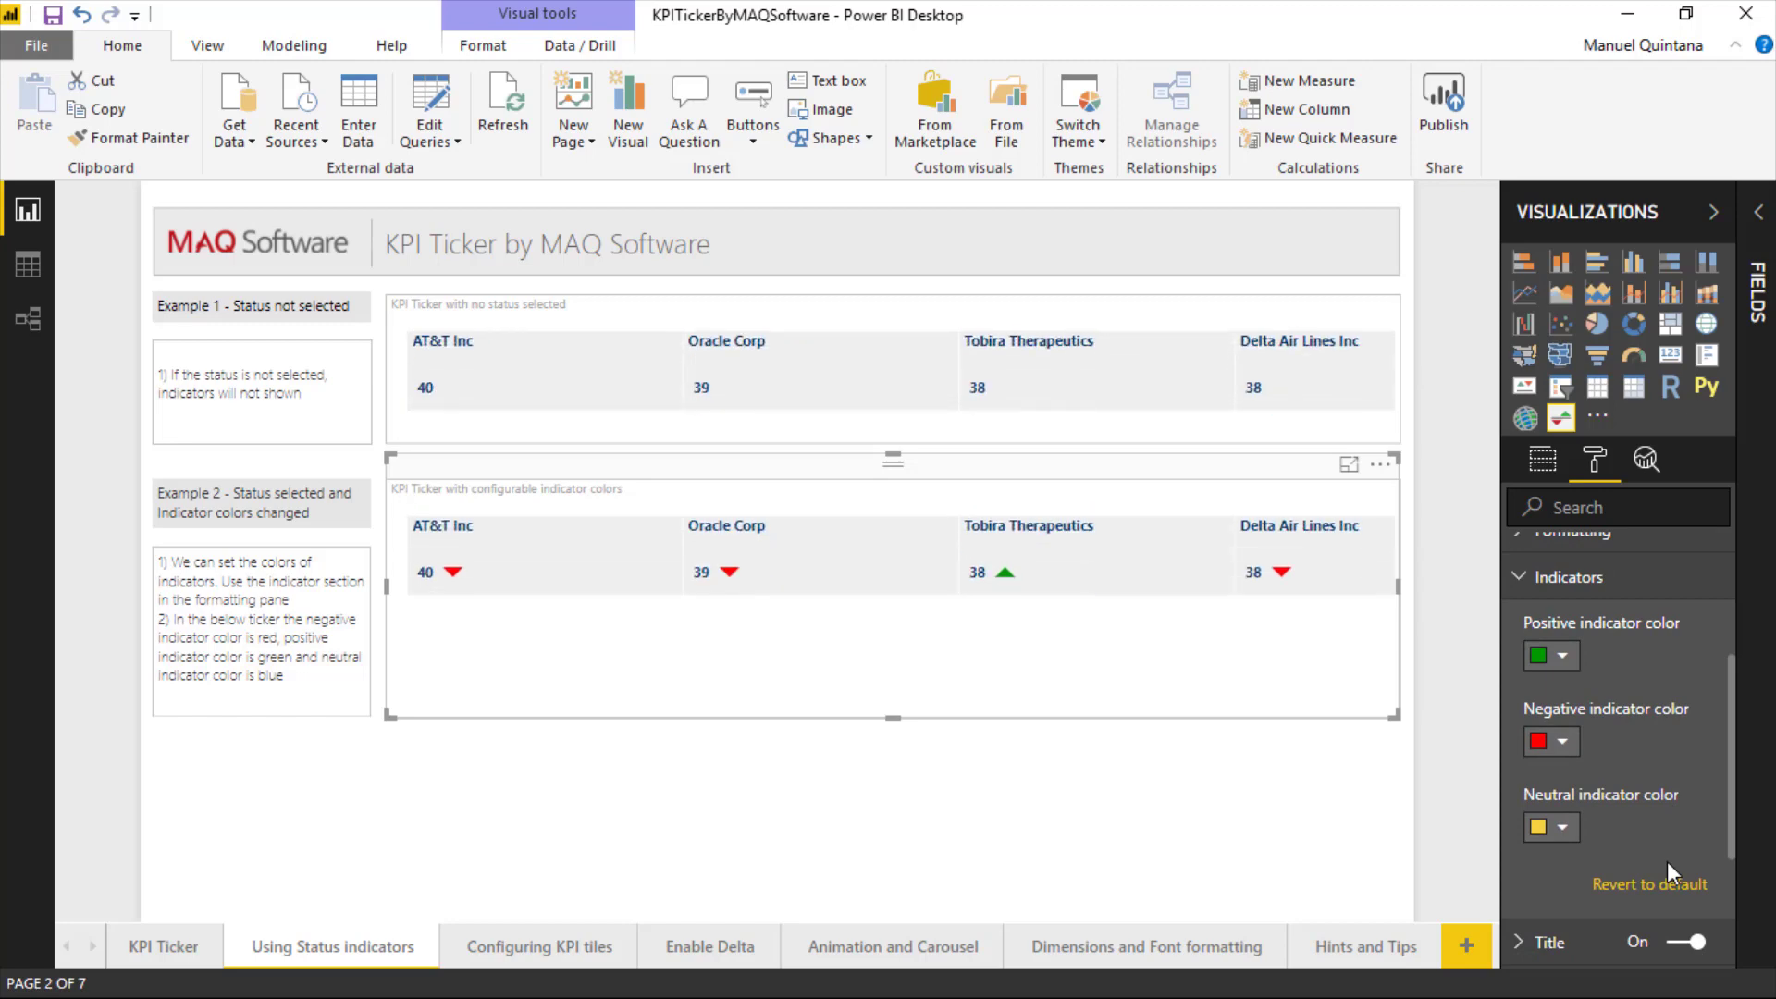
pyautogui.click(1572, 830)
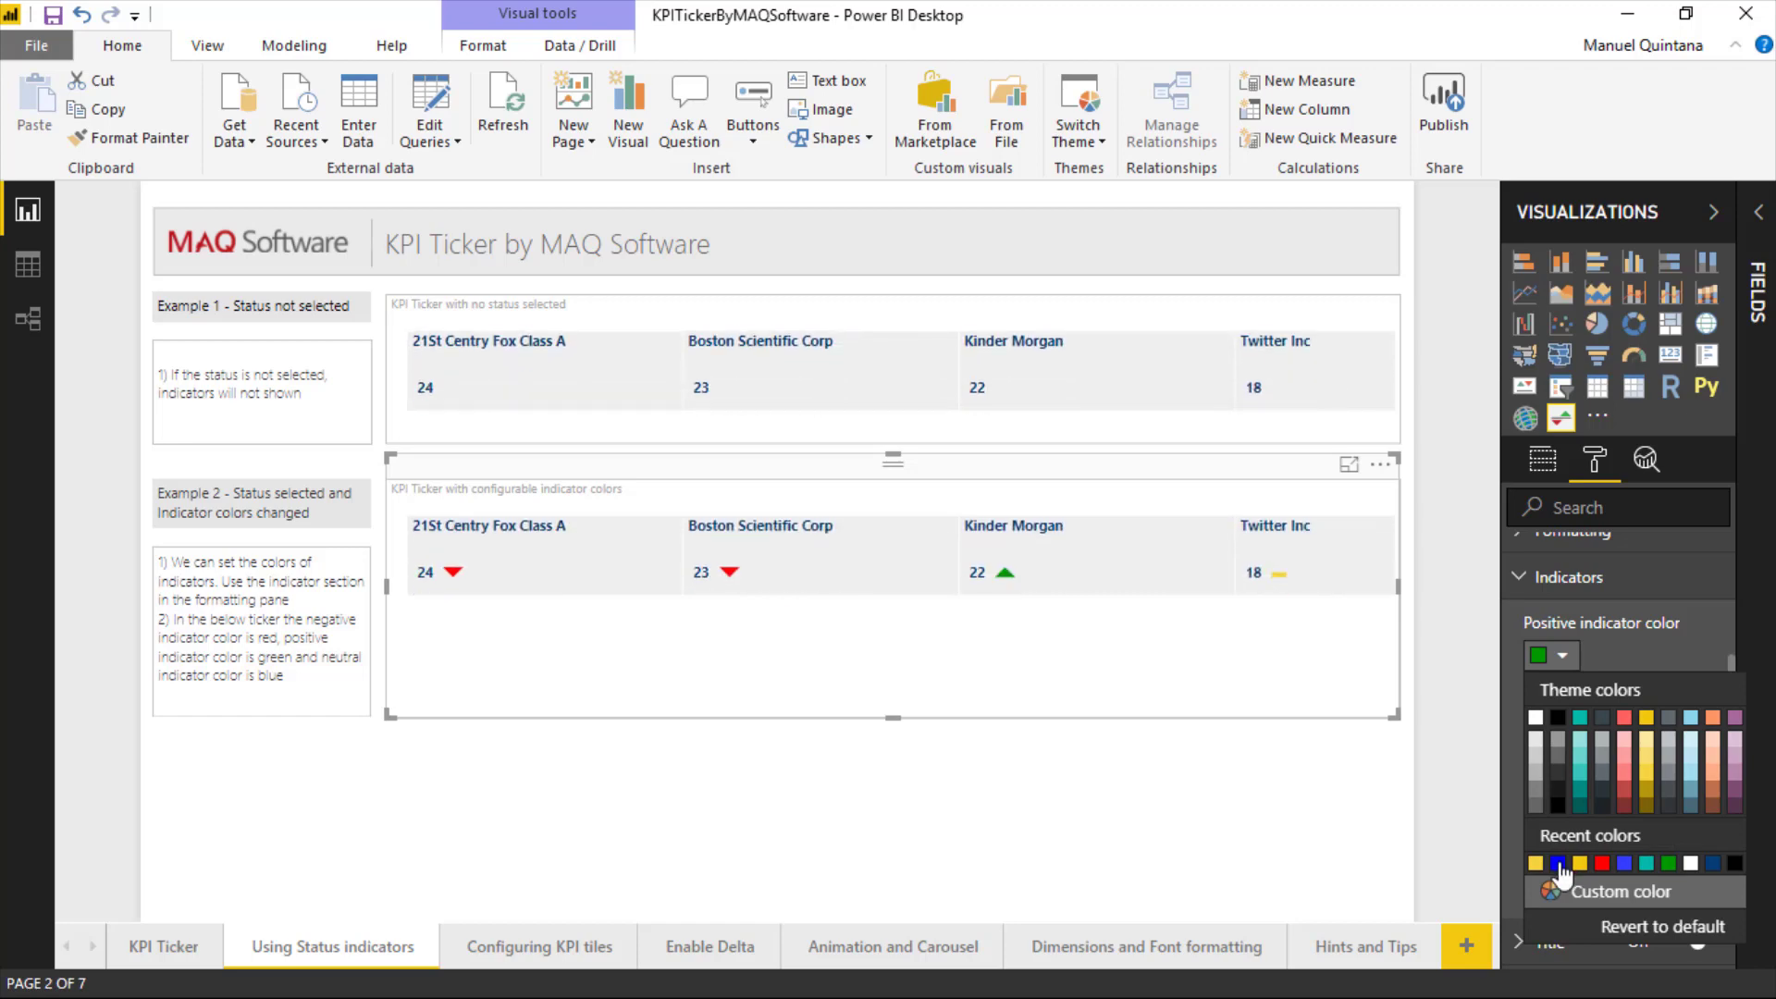
pyautogui.click(1559, 864)
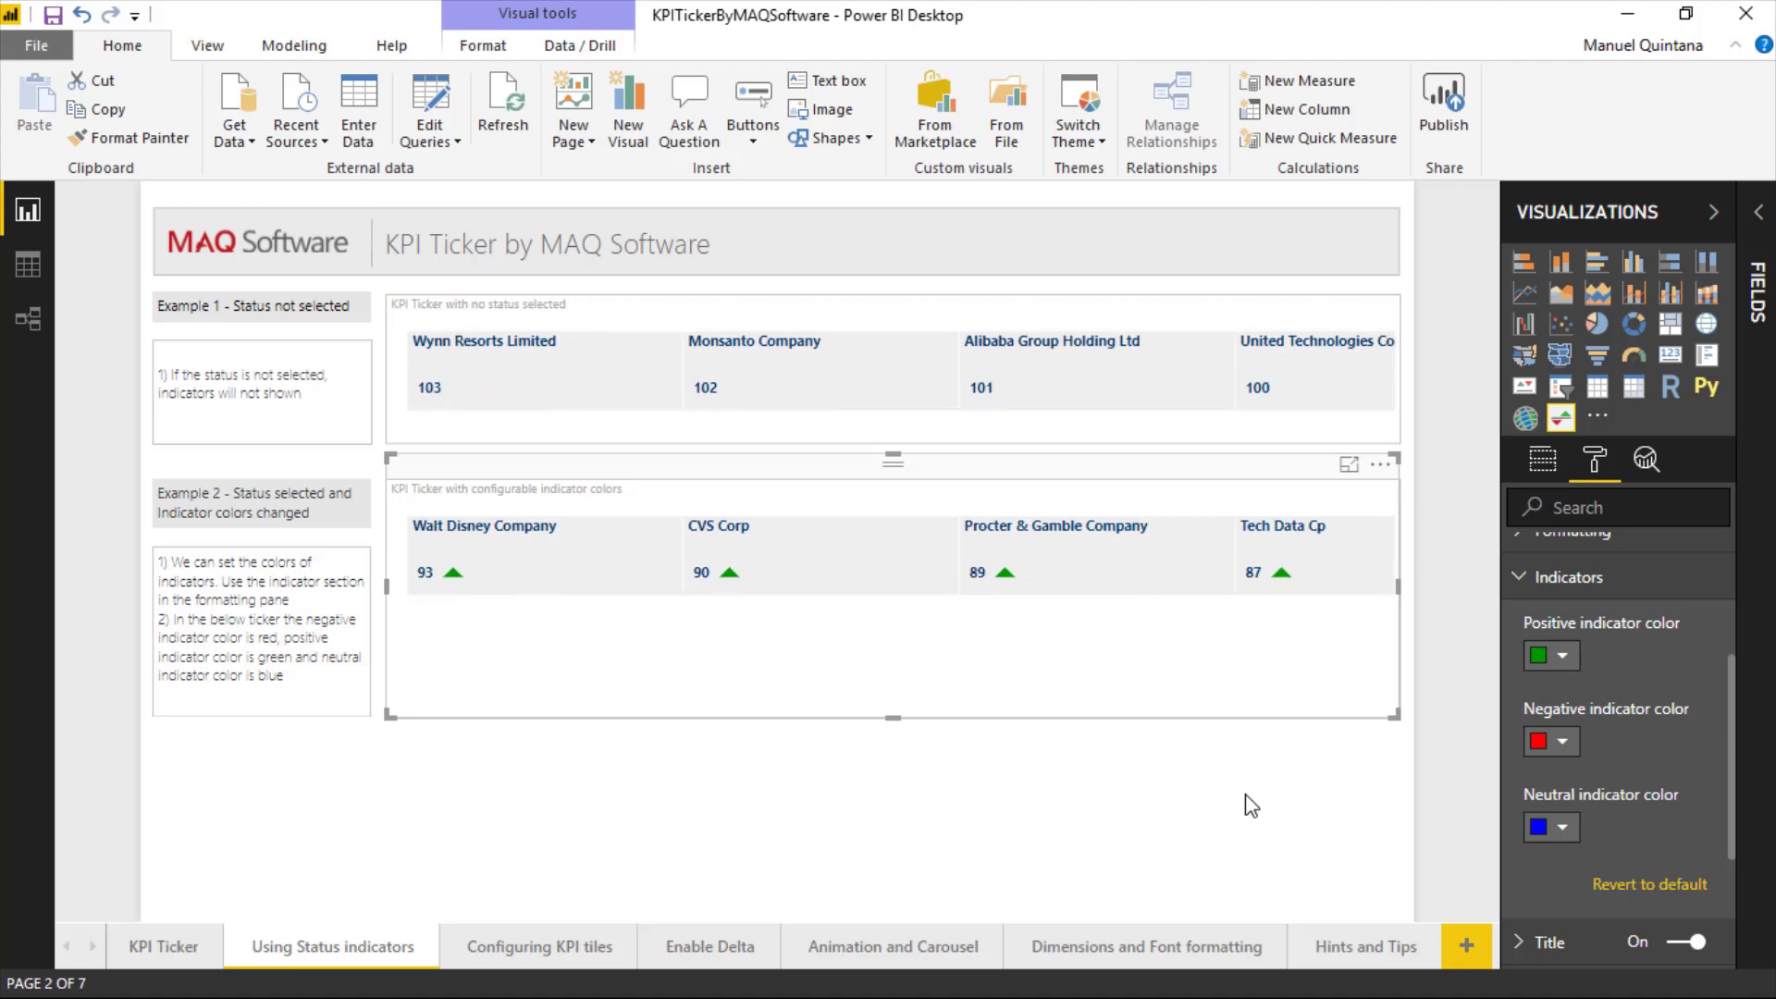
pyautogui.click(550, 942)
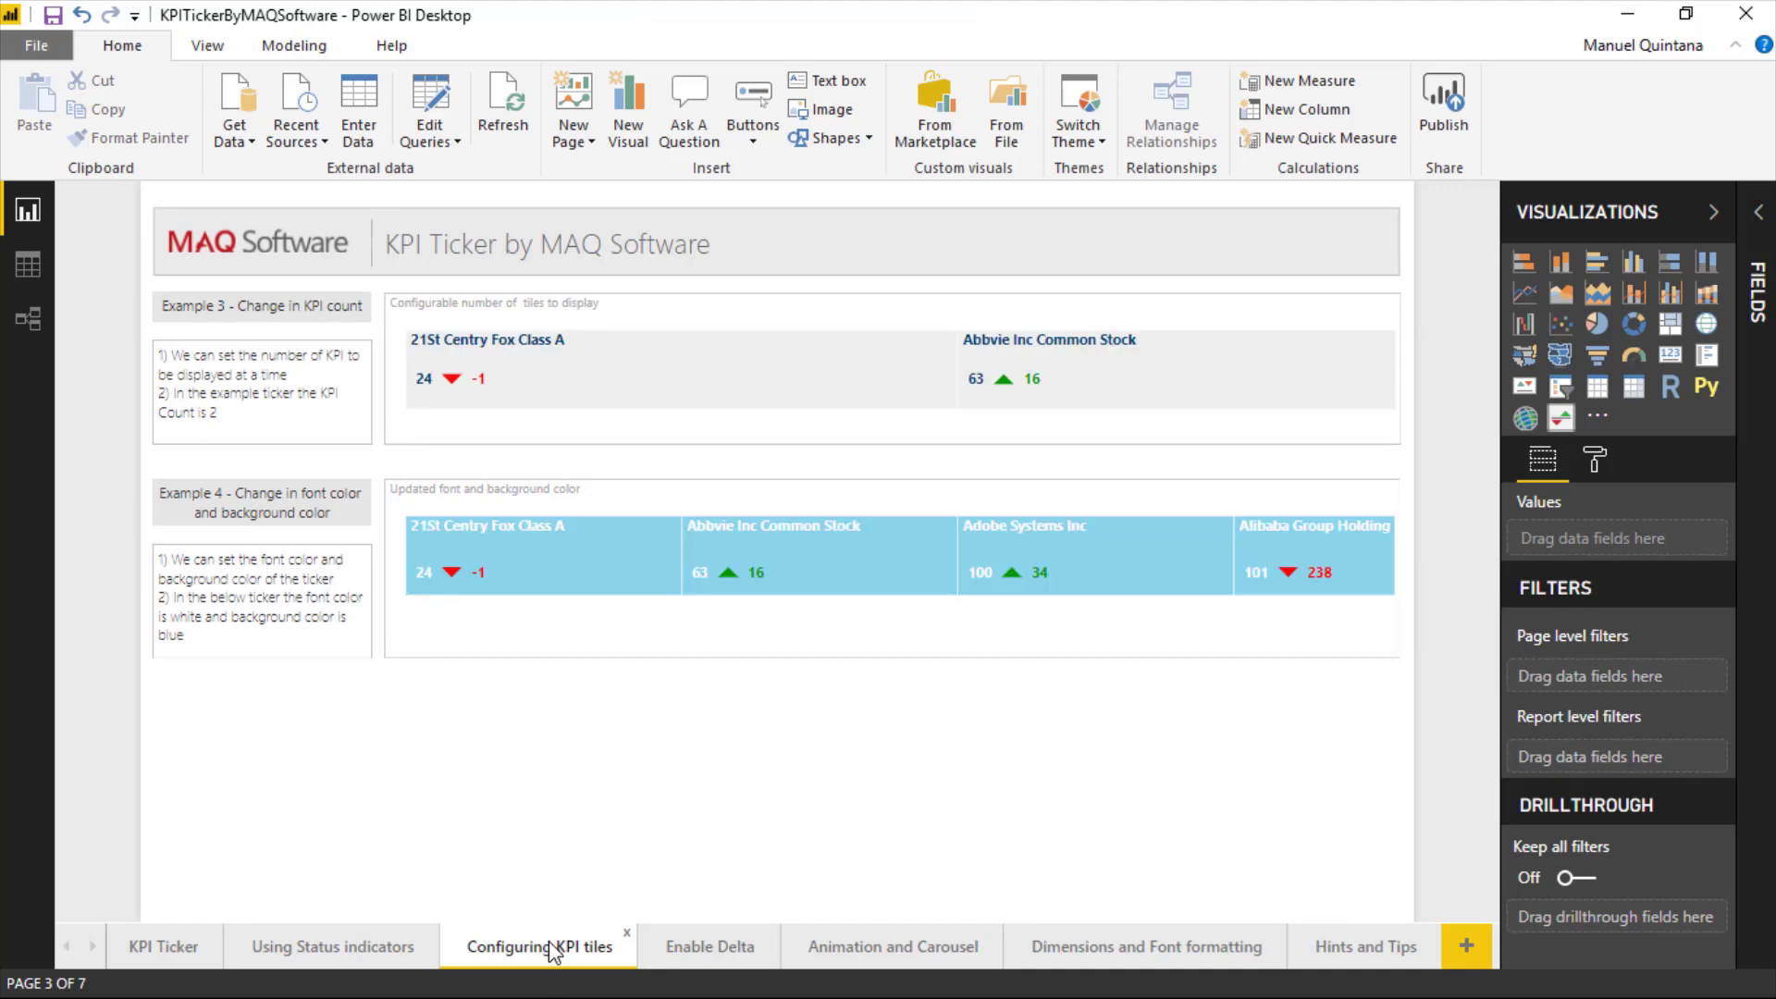
# - Change the top ticker's KPI count from 2 to 3
pyautogui.click(600, 447)
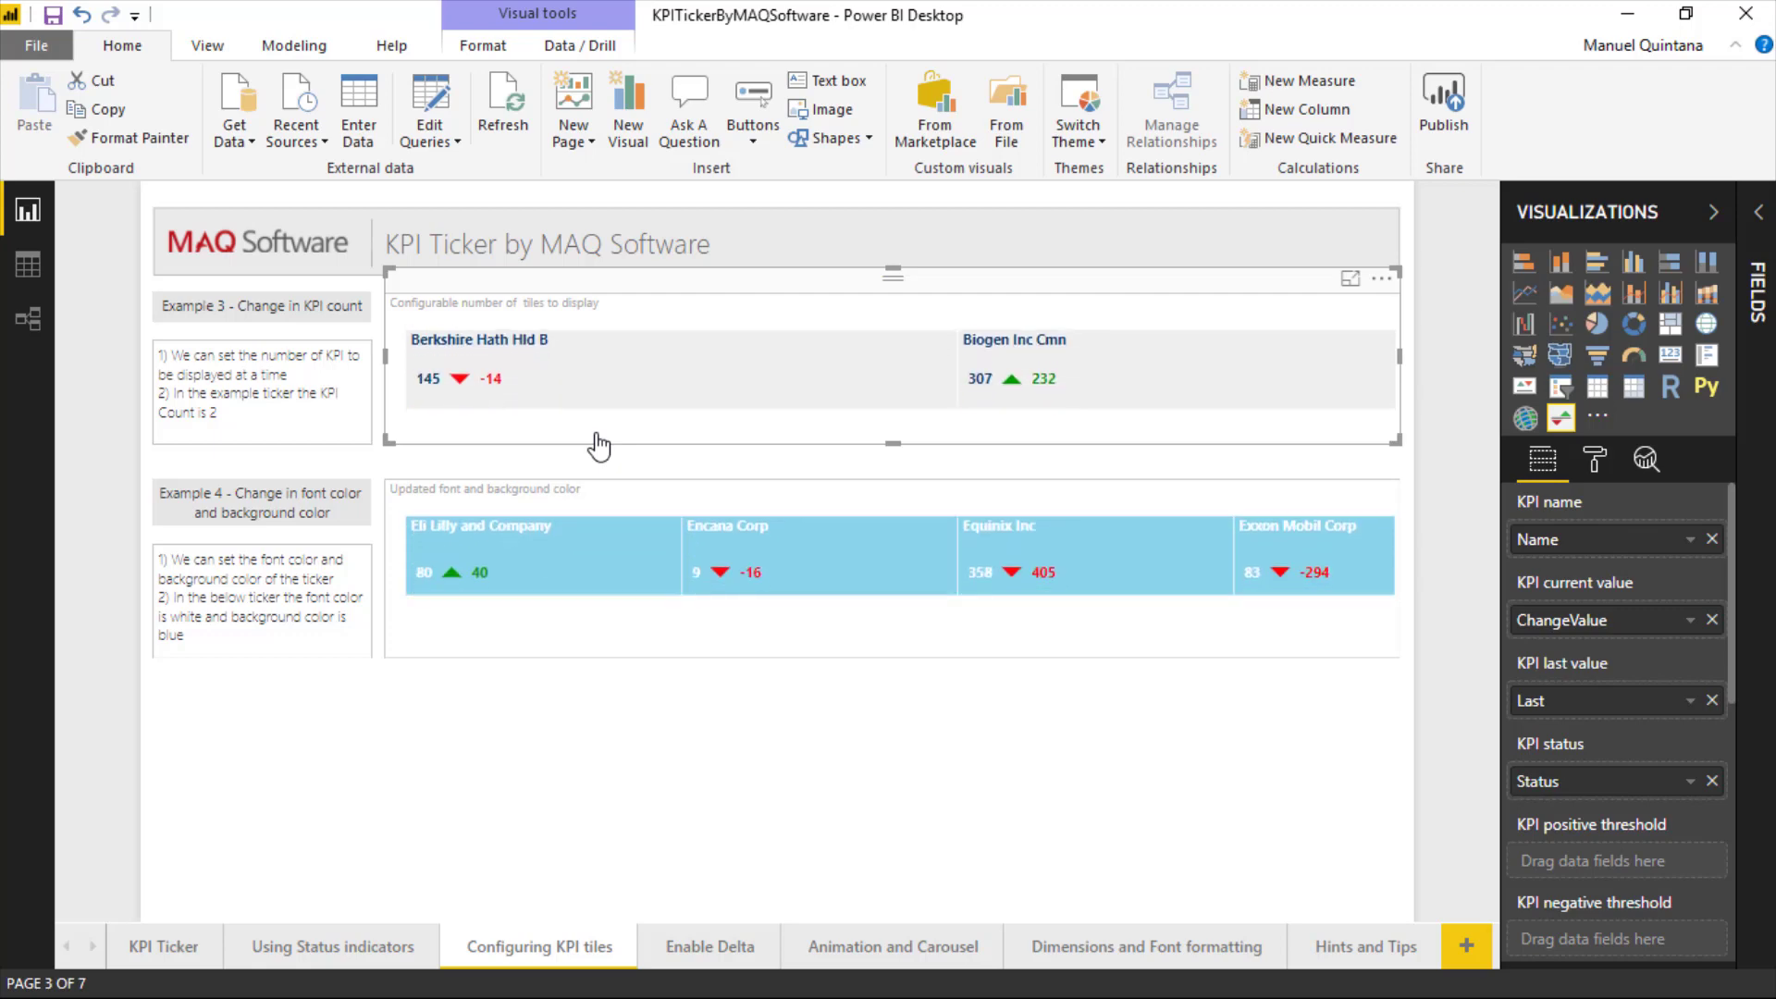
pyautogui.click(1602, 468)
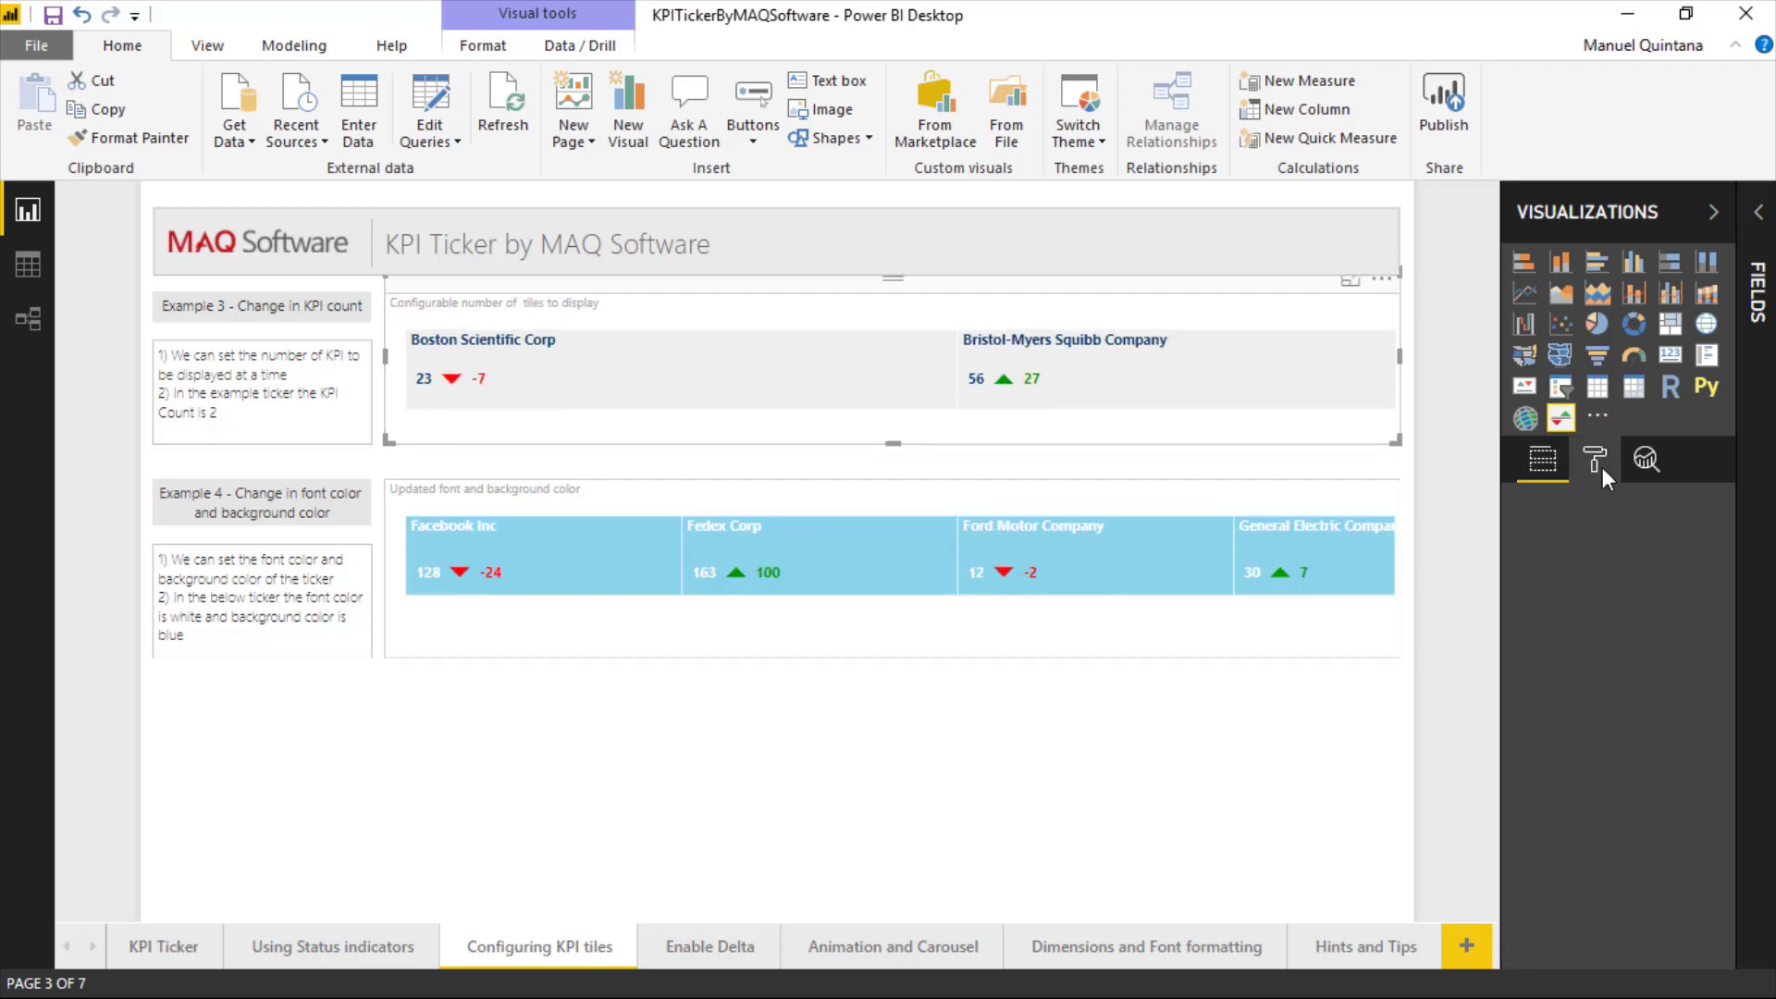
pyautogui.click(1605, 793)
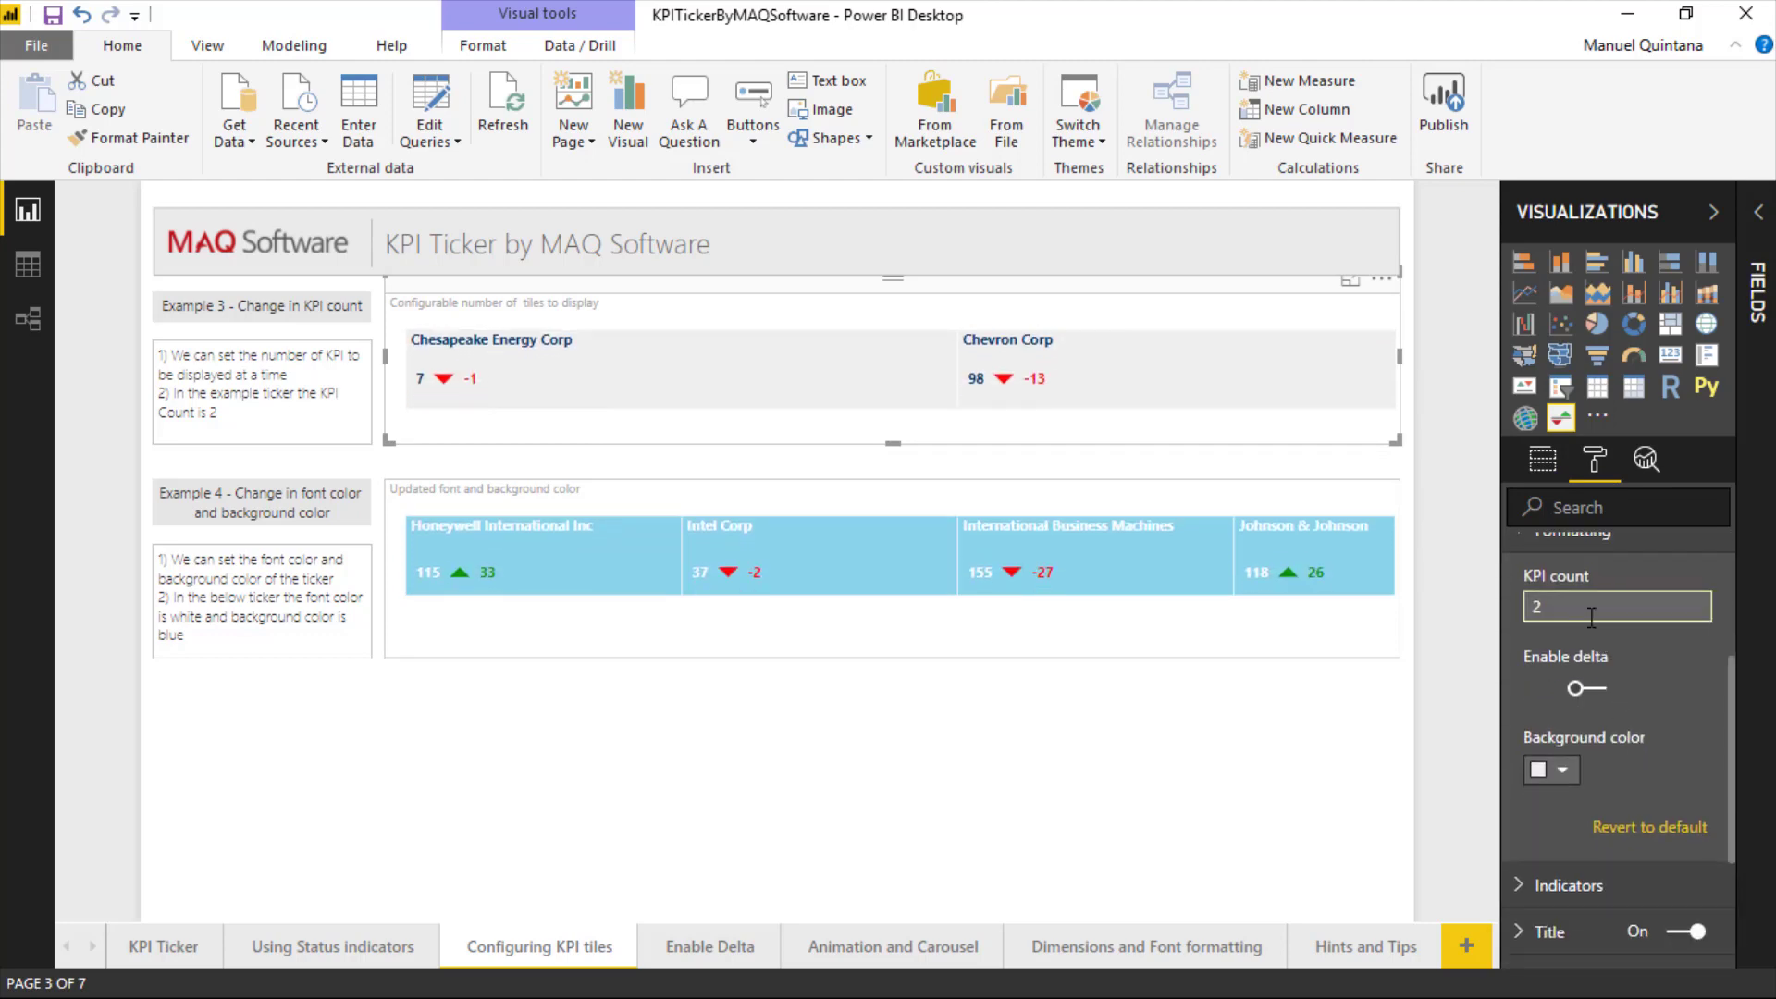
pyautogui.click(1591, 617)
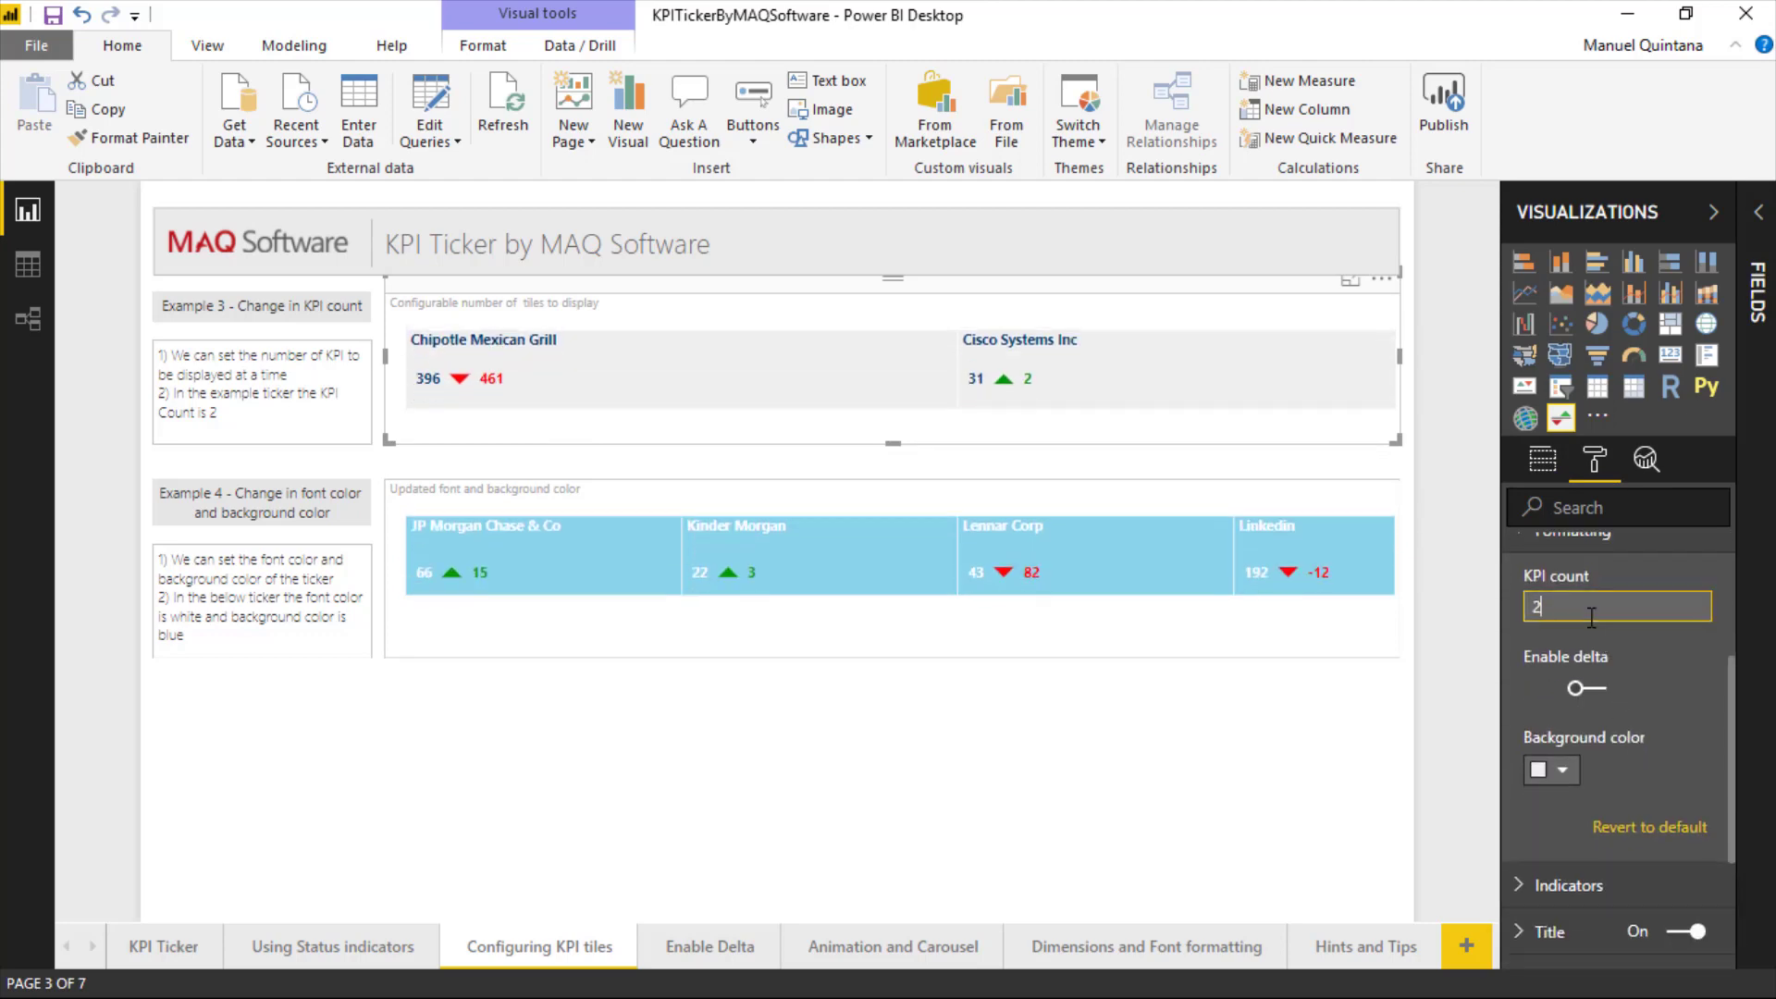
pyautogui.press('BackSpace')
pyautogui.write('3')
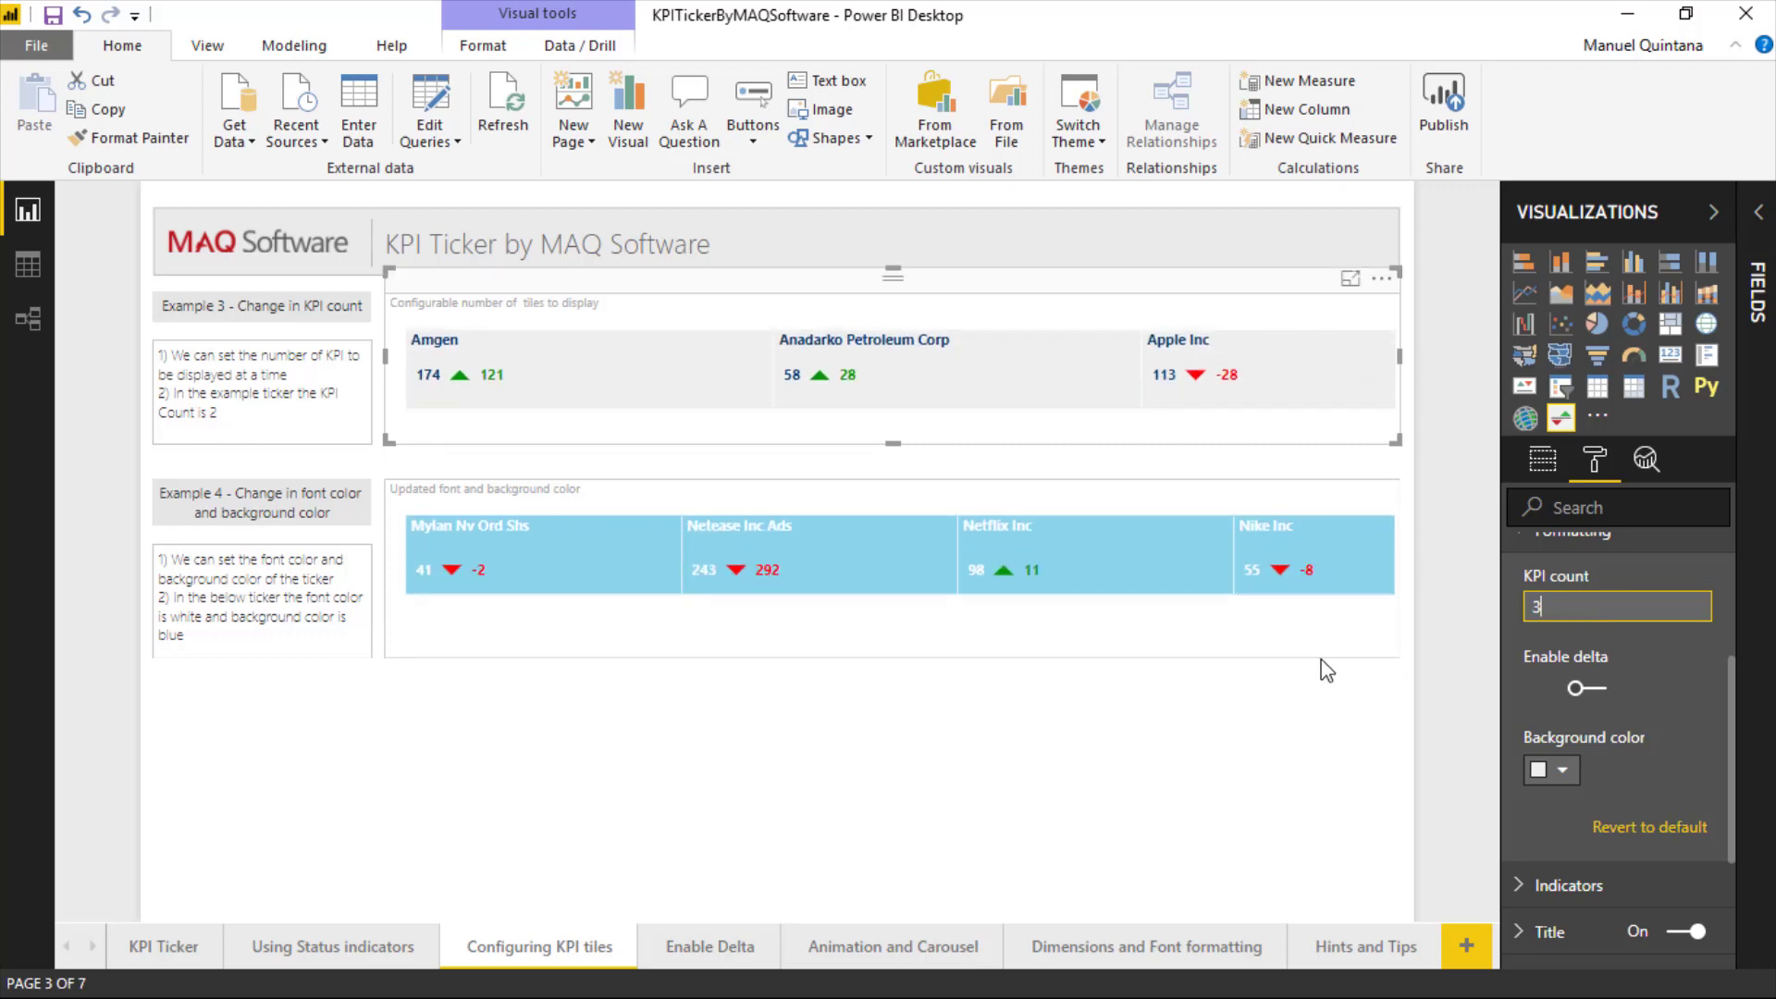
pyautogui.click(1164, 655)
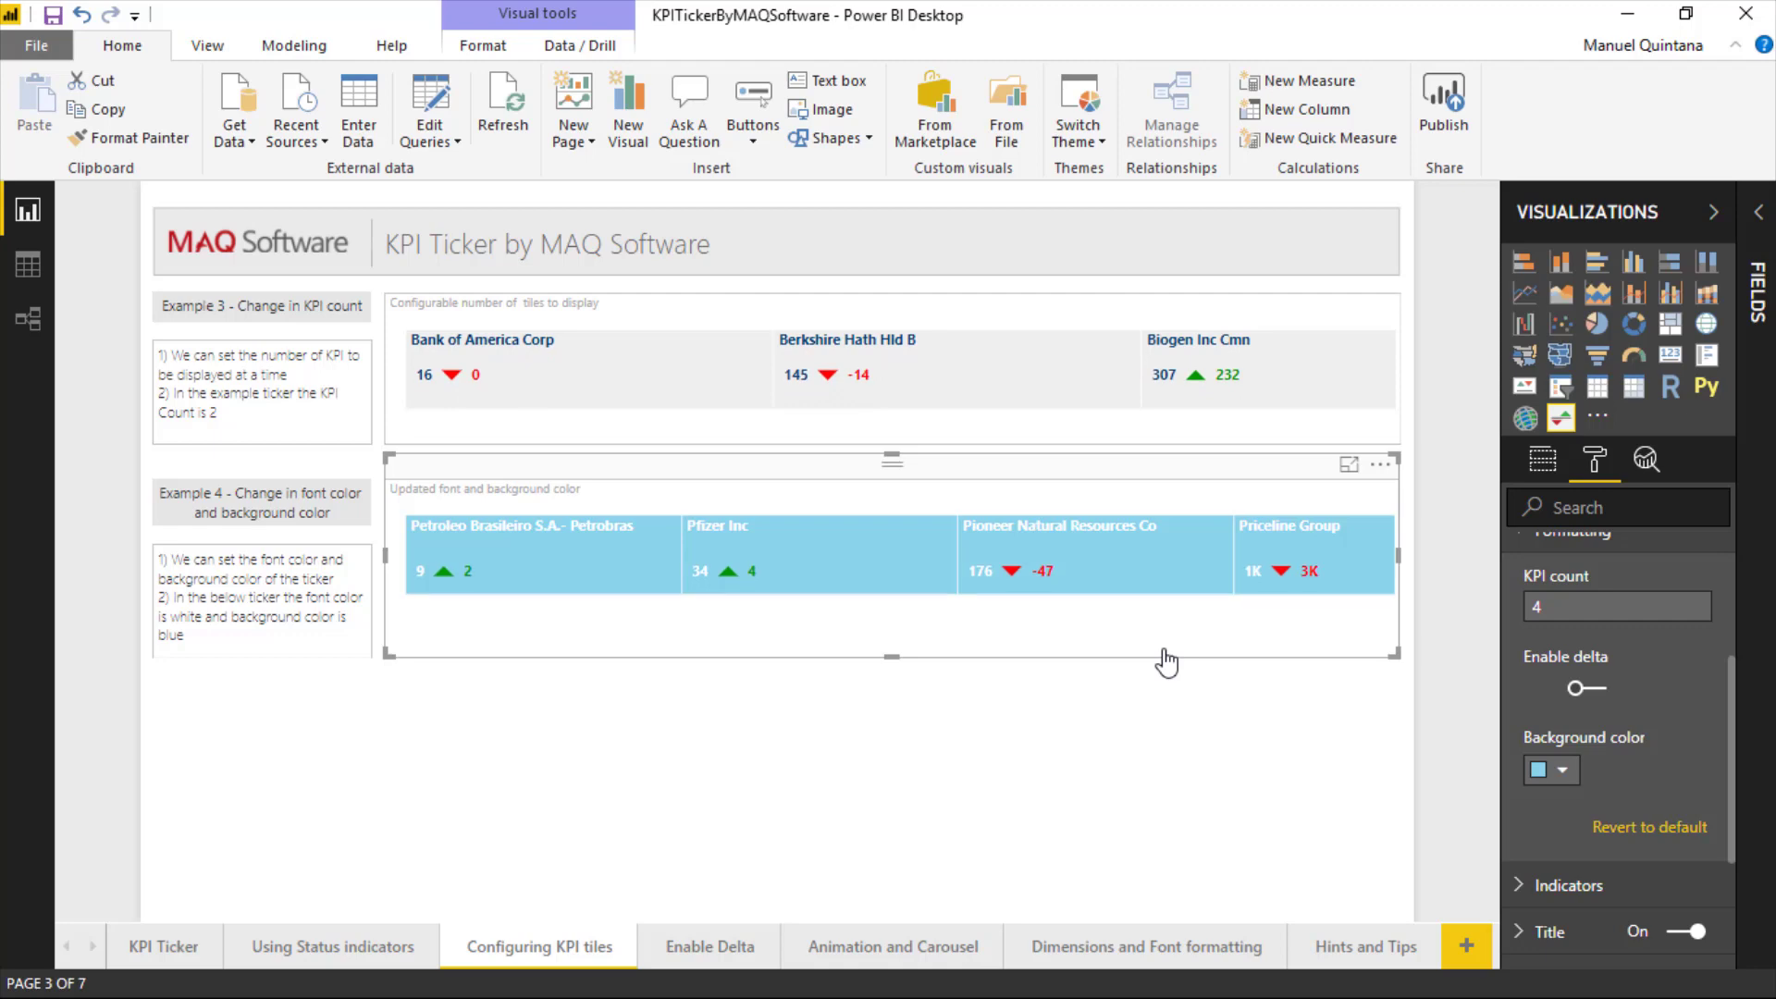
# - Expand the blue ticker's Value settings to show size 14, white font and Segoe UI
pyautogui.scroll(2, 1625, 698)
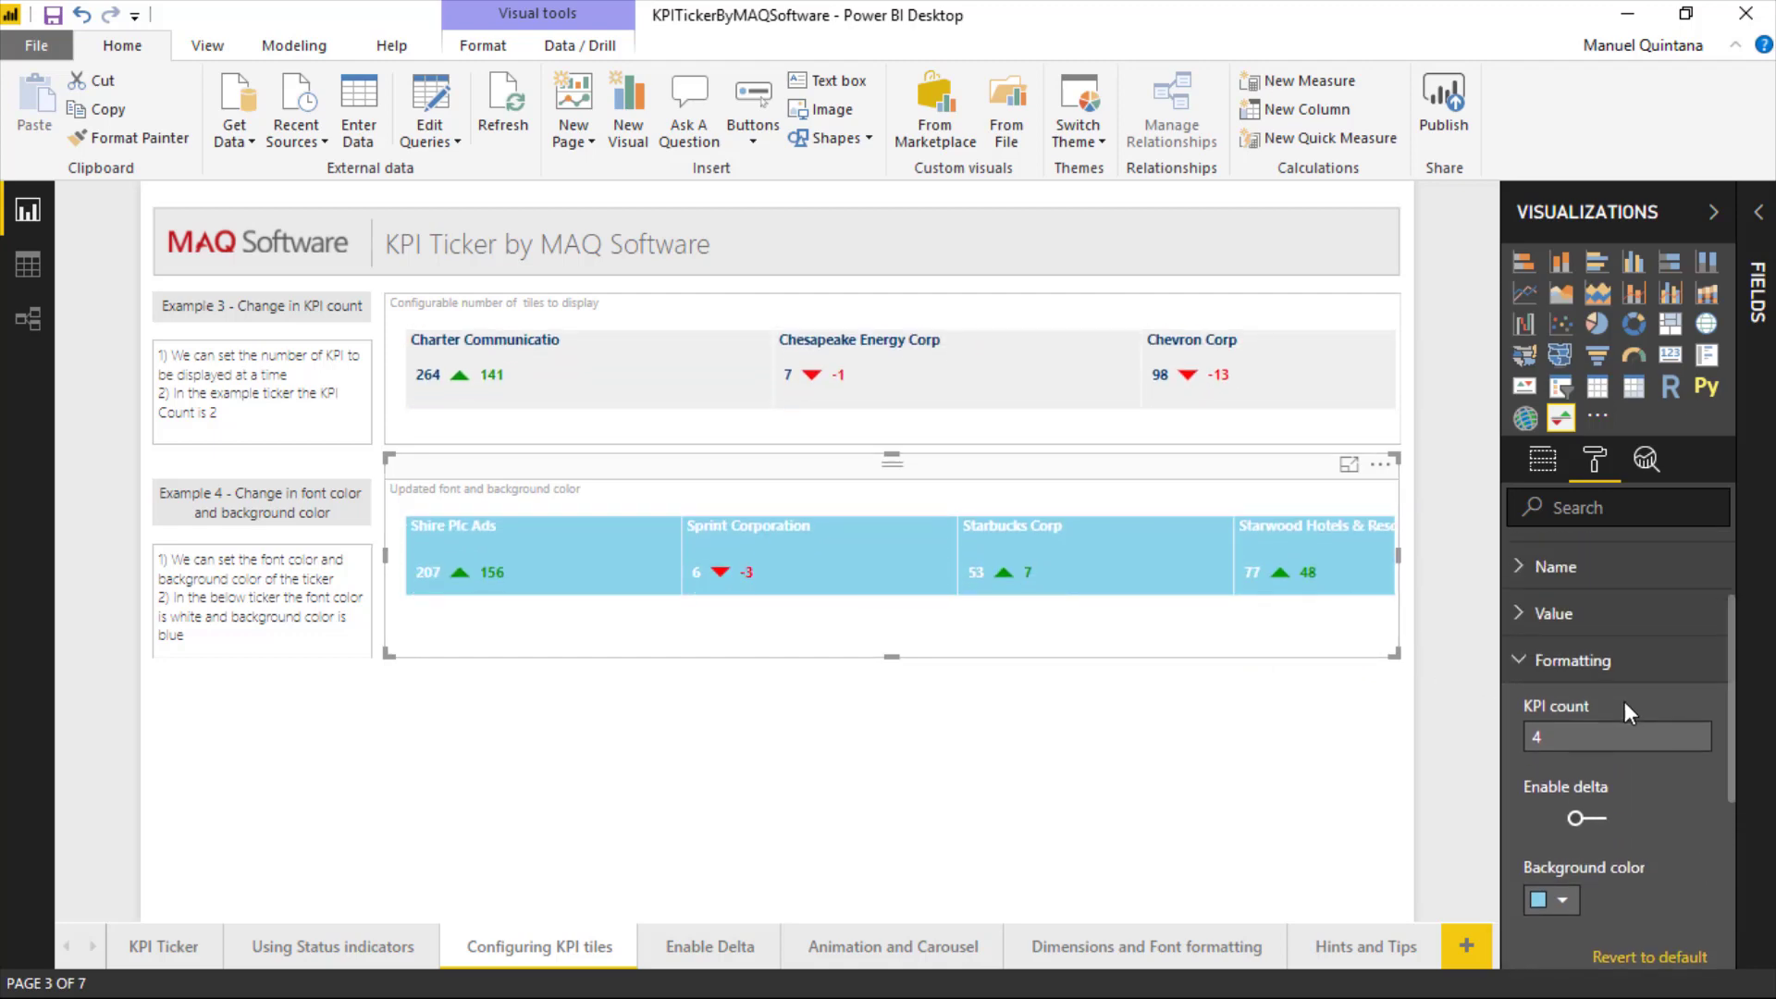
pyautogui.scroll(-2, 1624, 701)
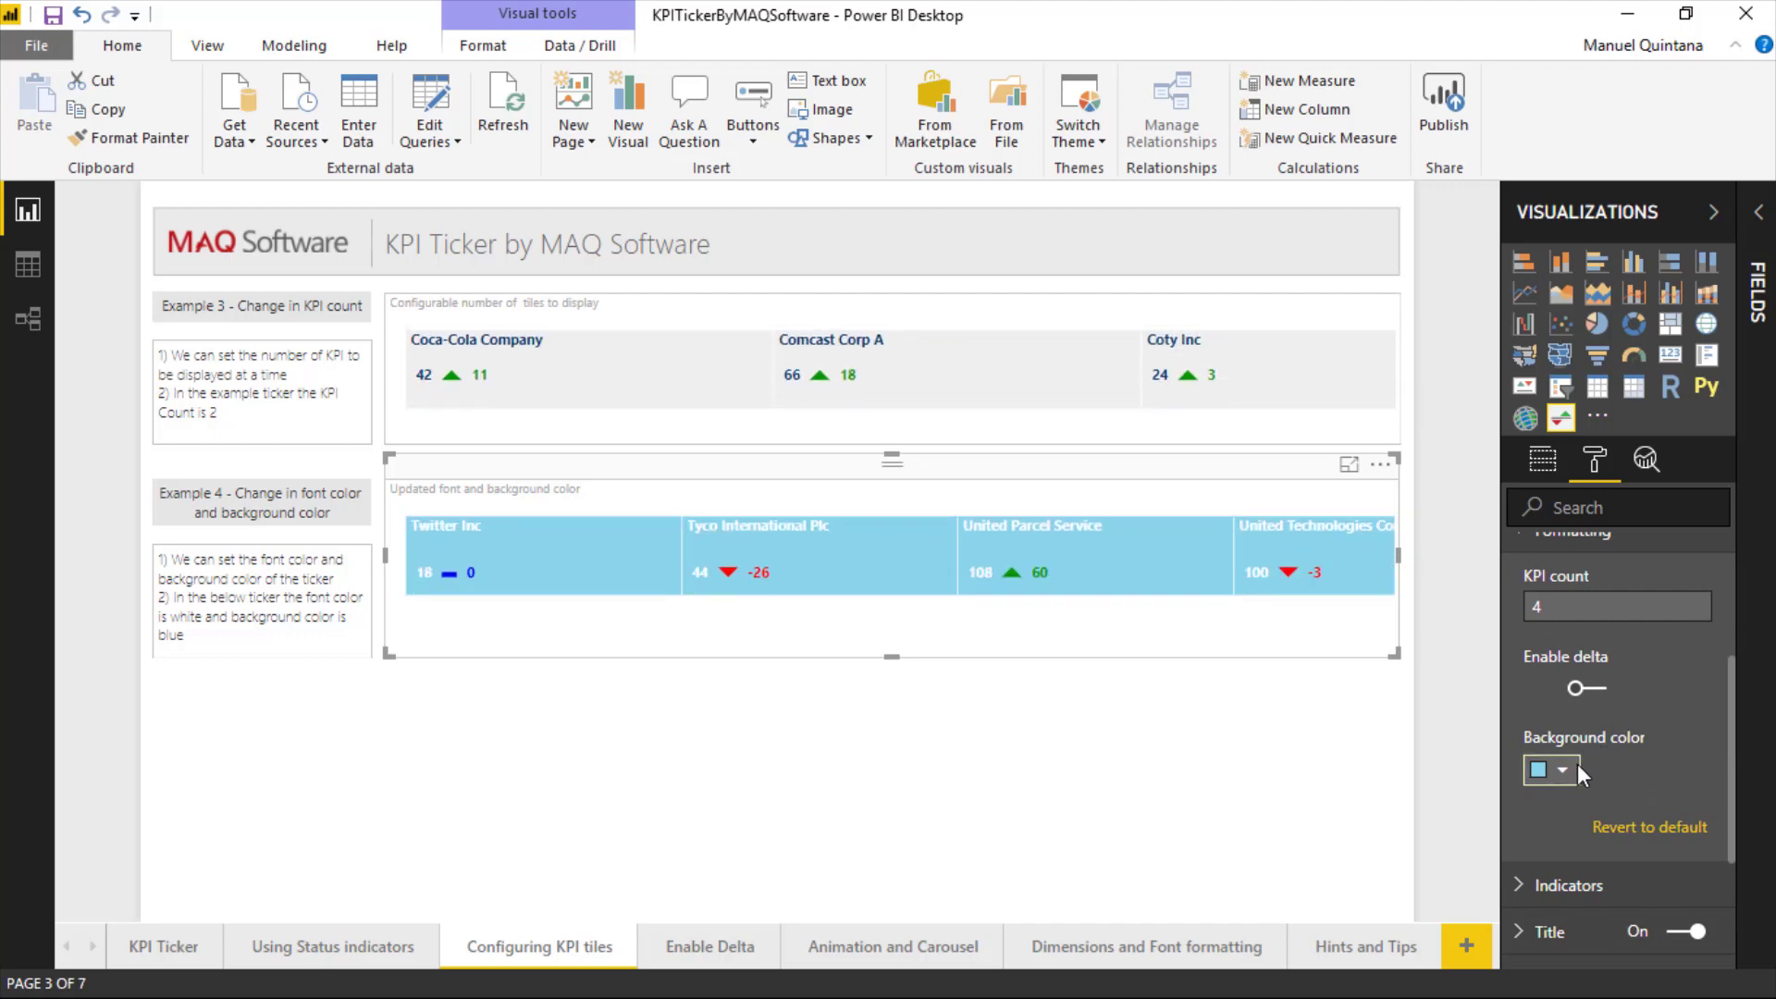
pyautogui.scroll(1, 1576, 721)
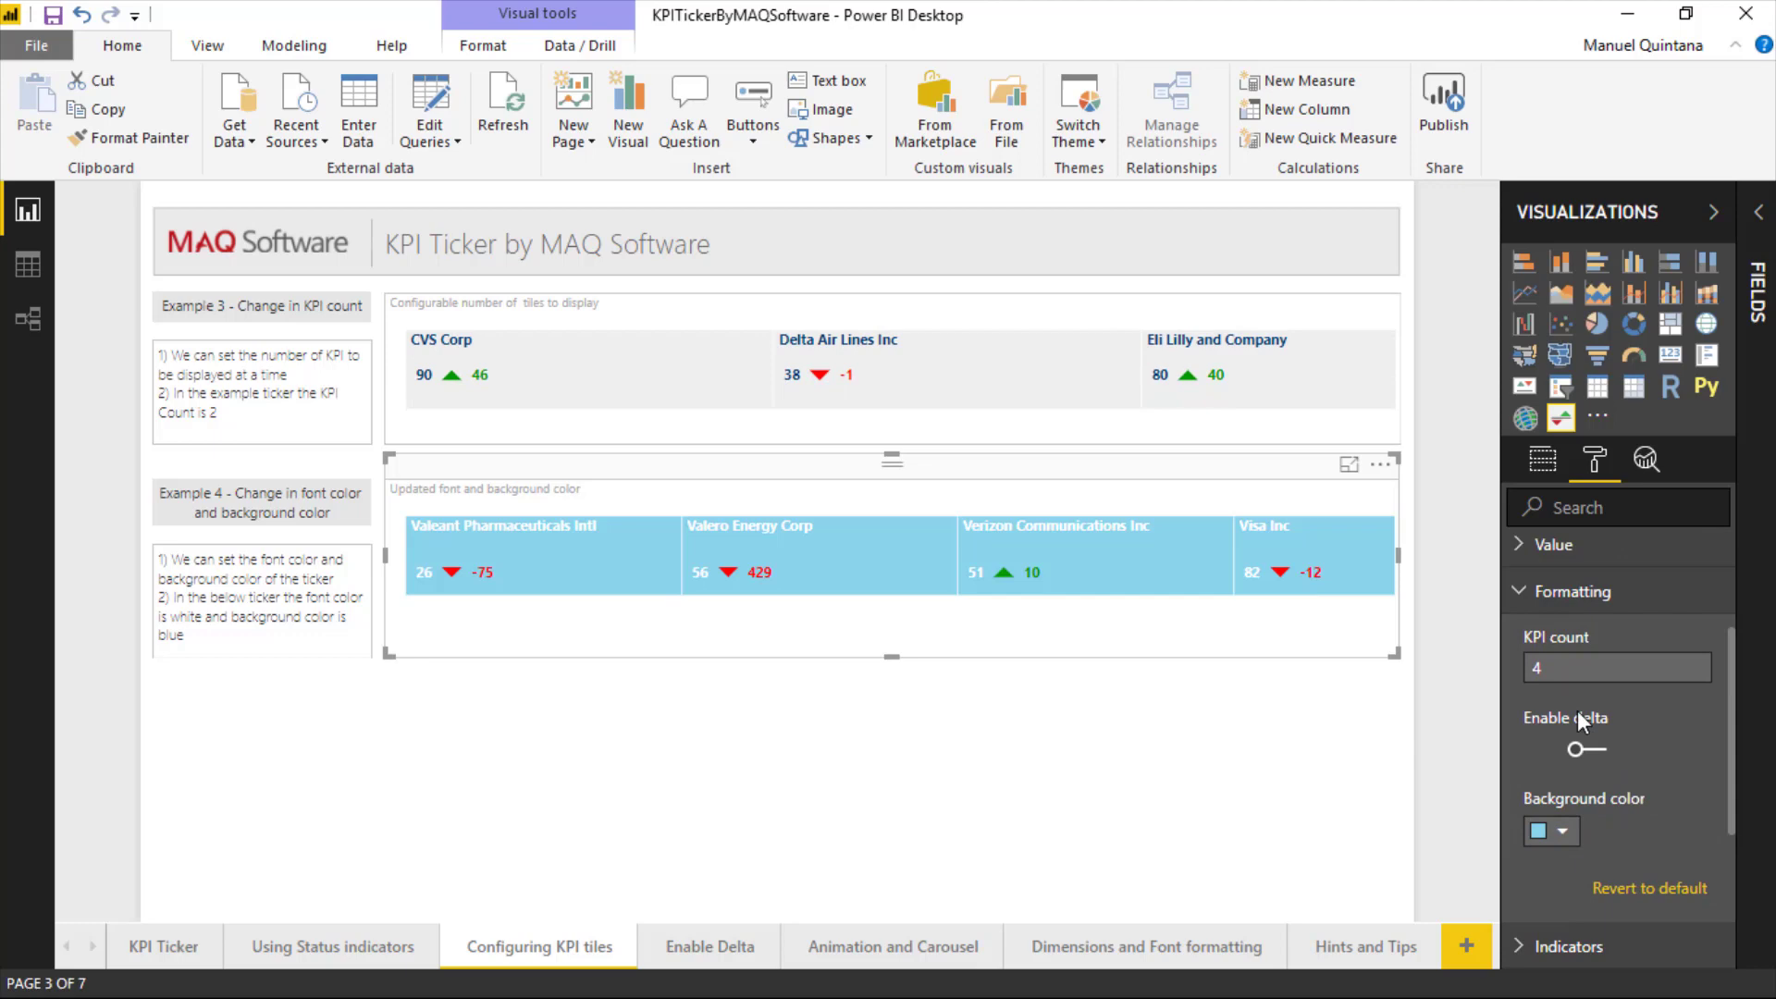
pyautogui.scroll(1, 1578, 720)
pyautogui.click(1537, 659)
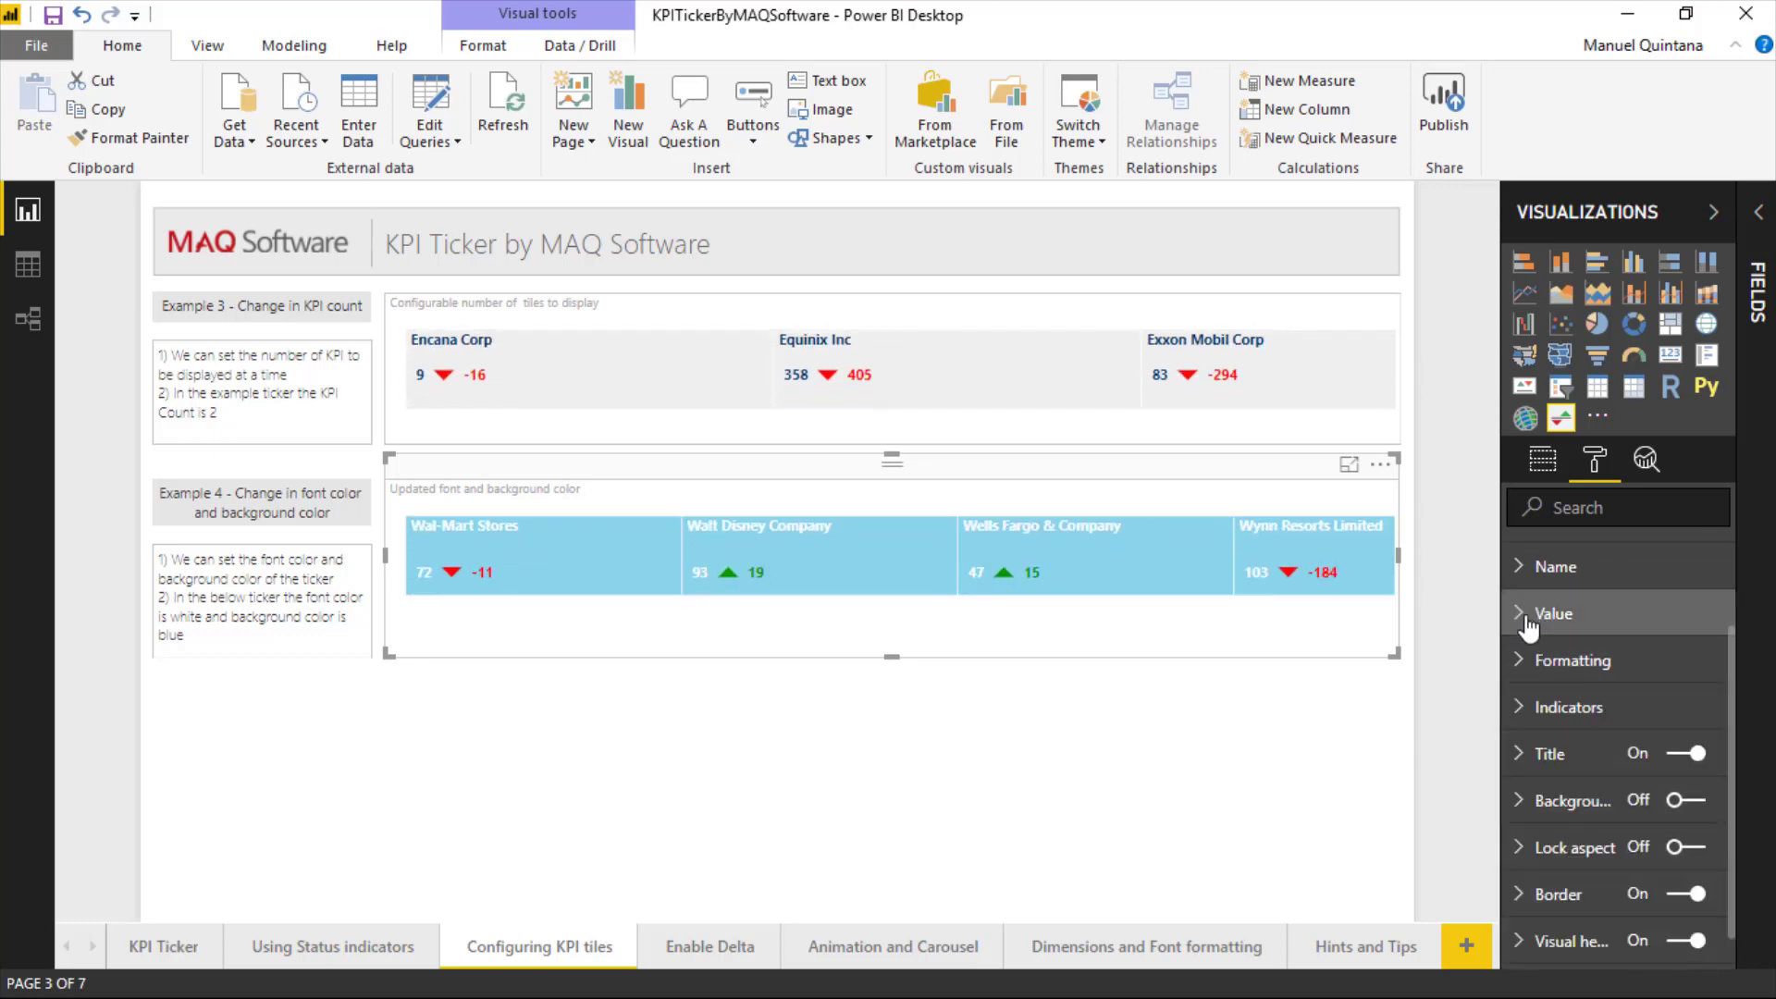
pyautogui.click(1525, 614)
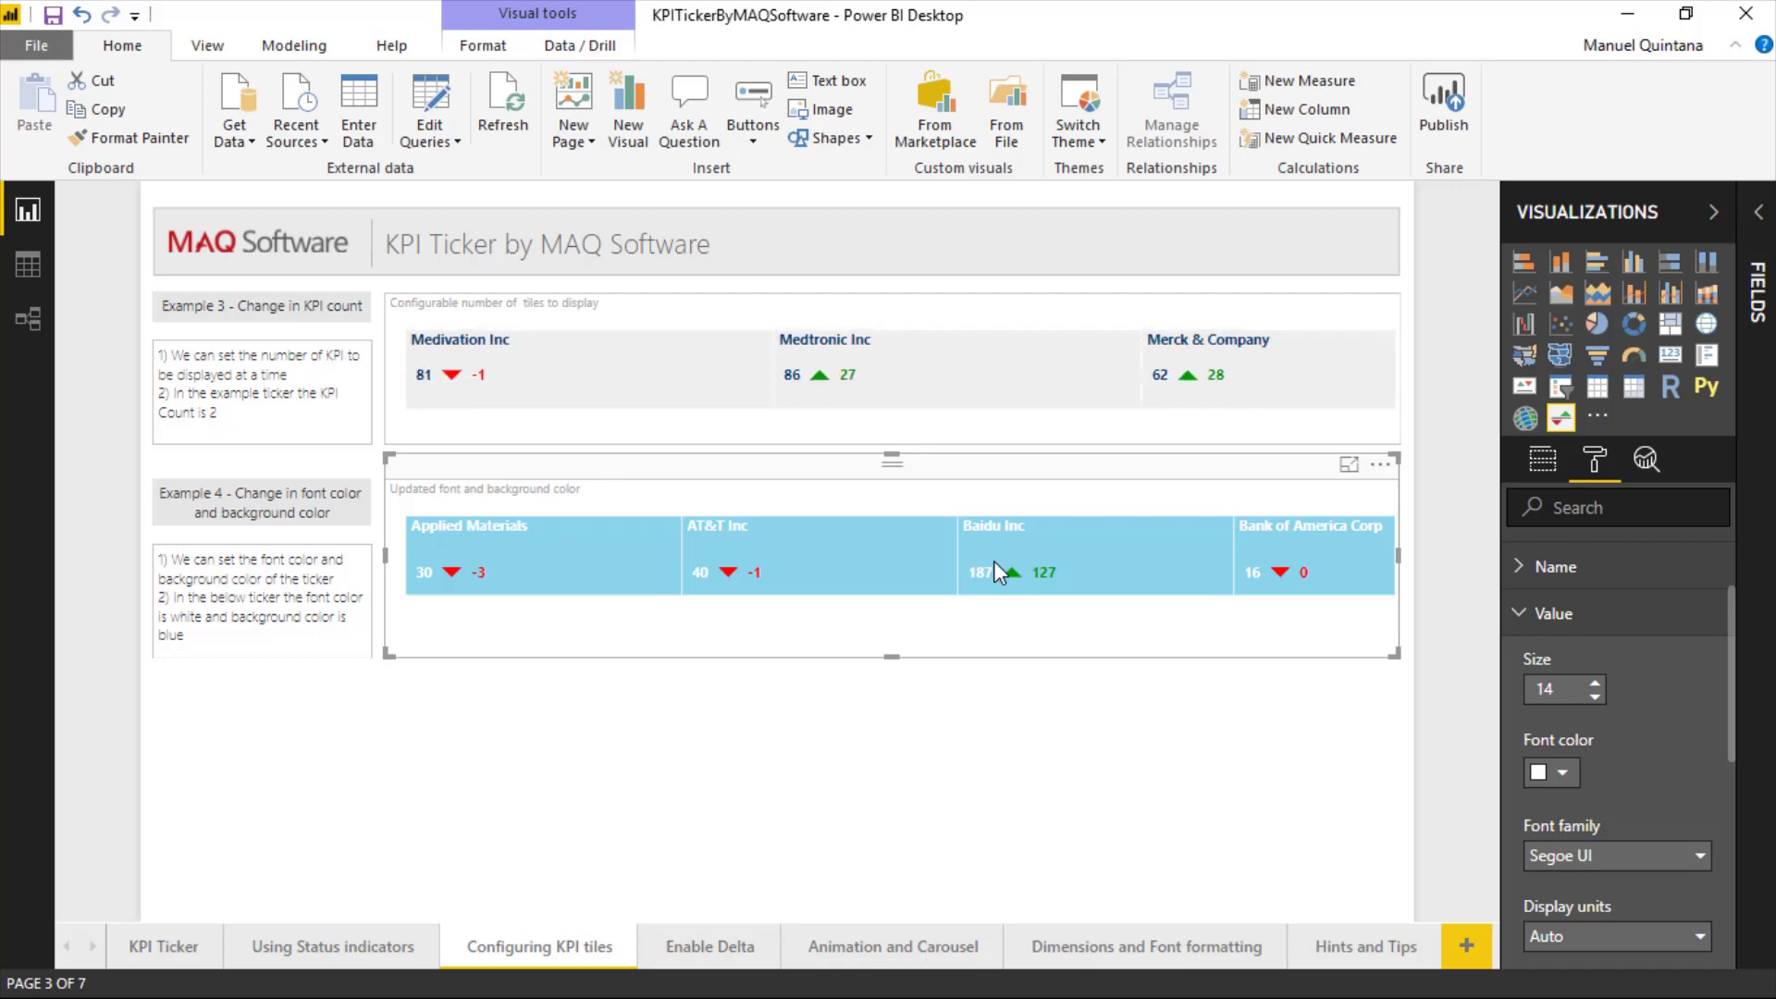
# - On the Enable Delta page, toggle the ticker's Enable delta off and back on
pyautogui.click(666, 946)
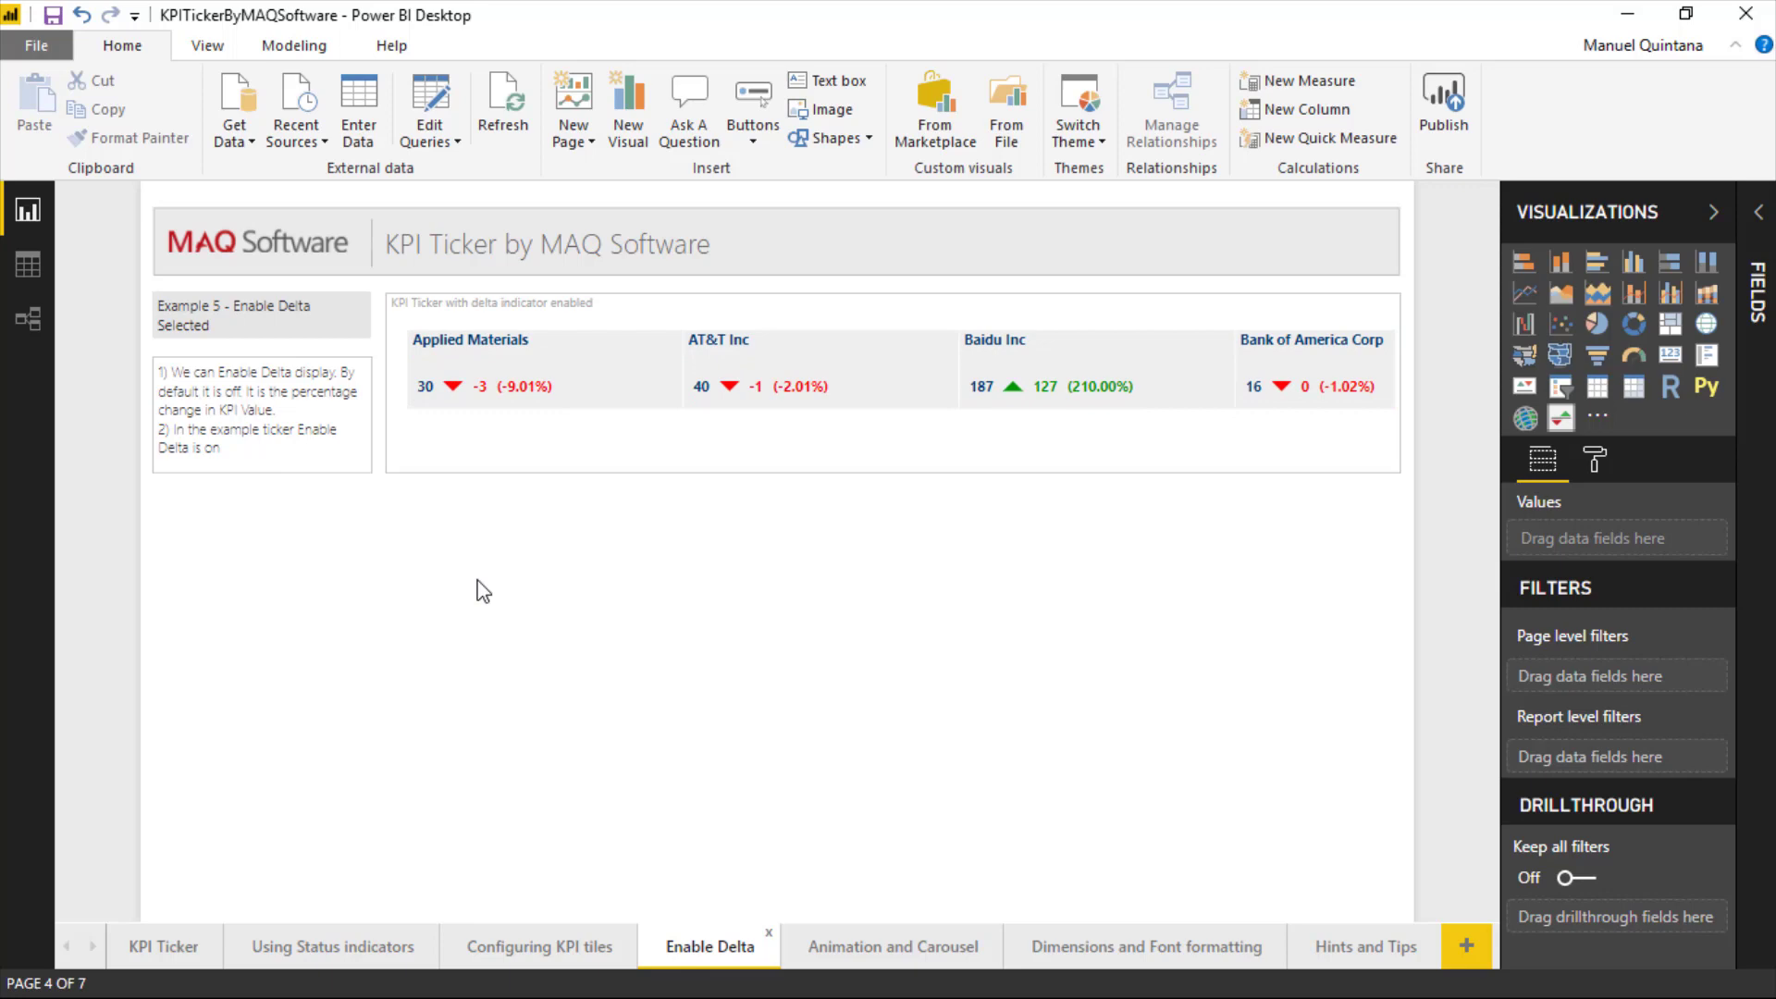
pyautogui.click(541, 471)
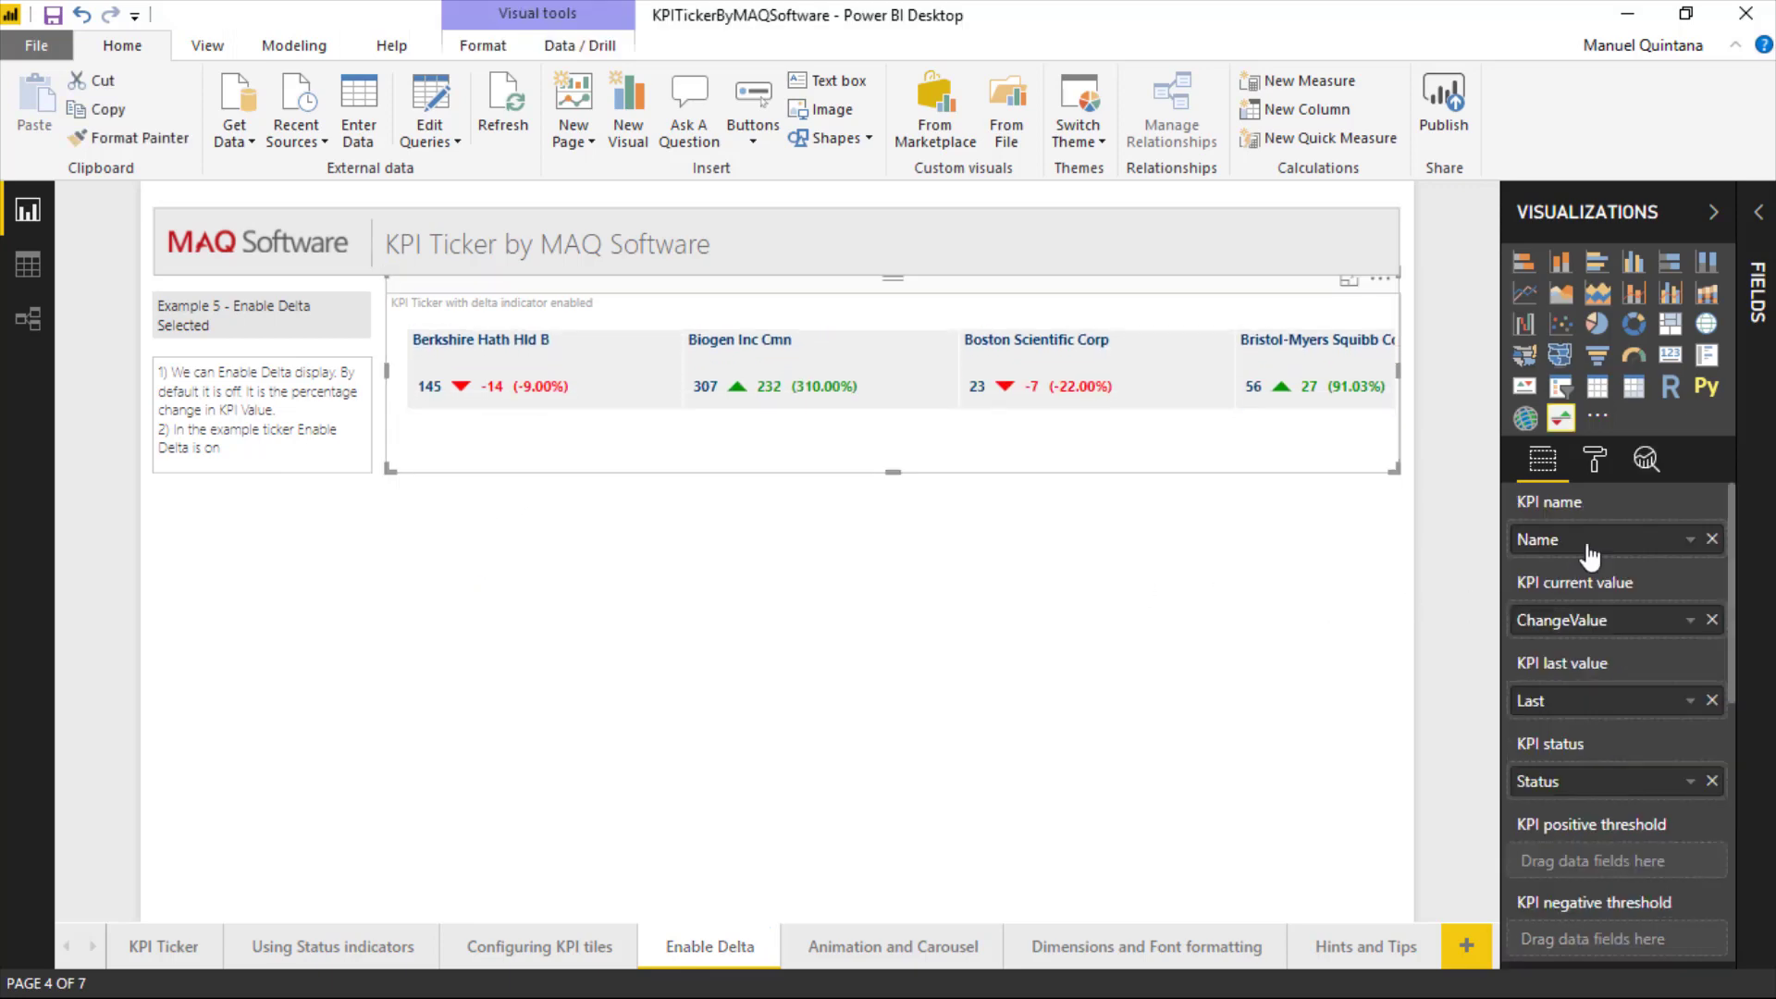
pyautogui.click(1595, 461)
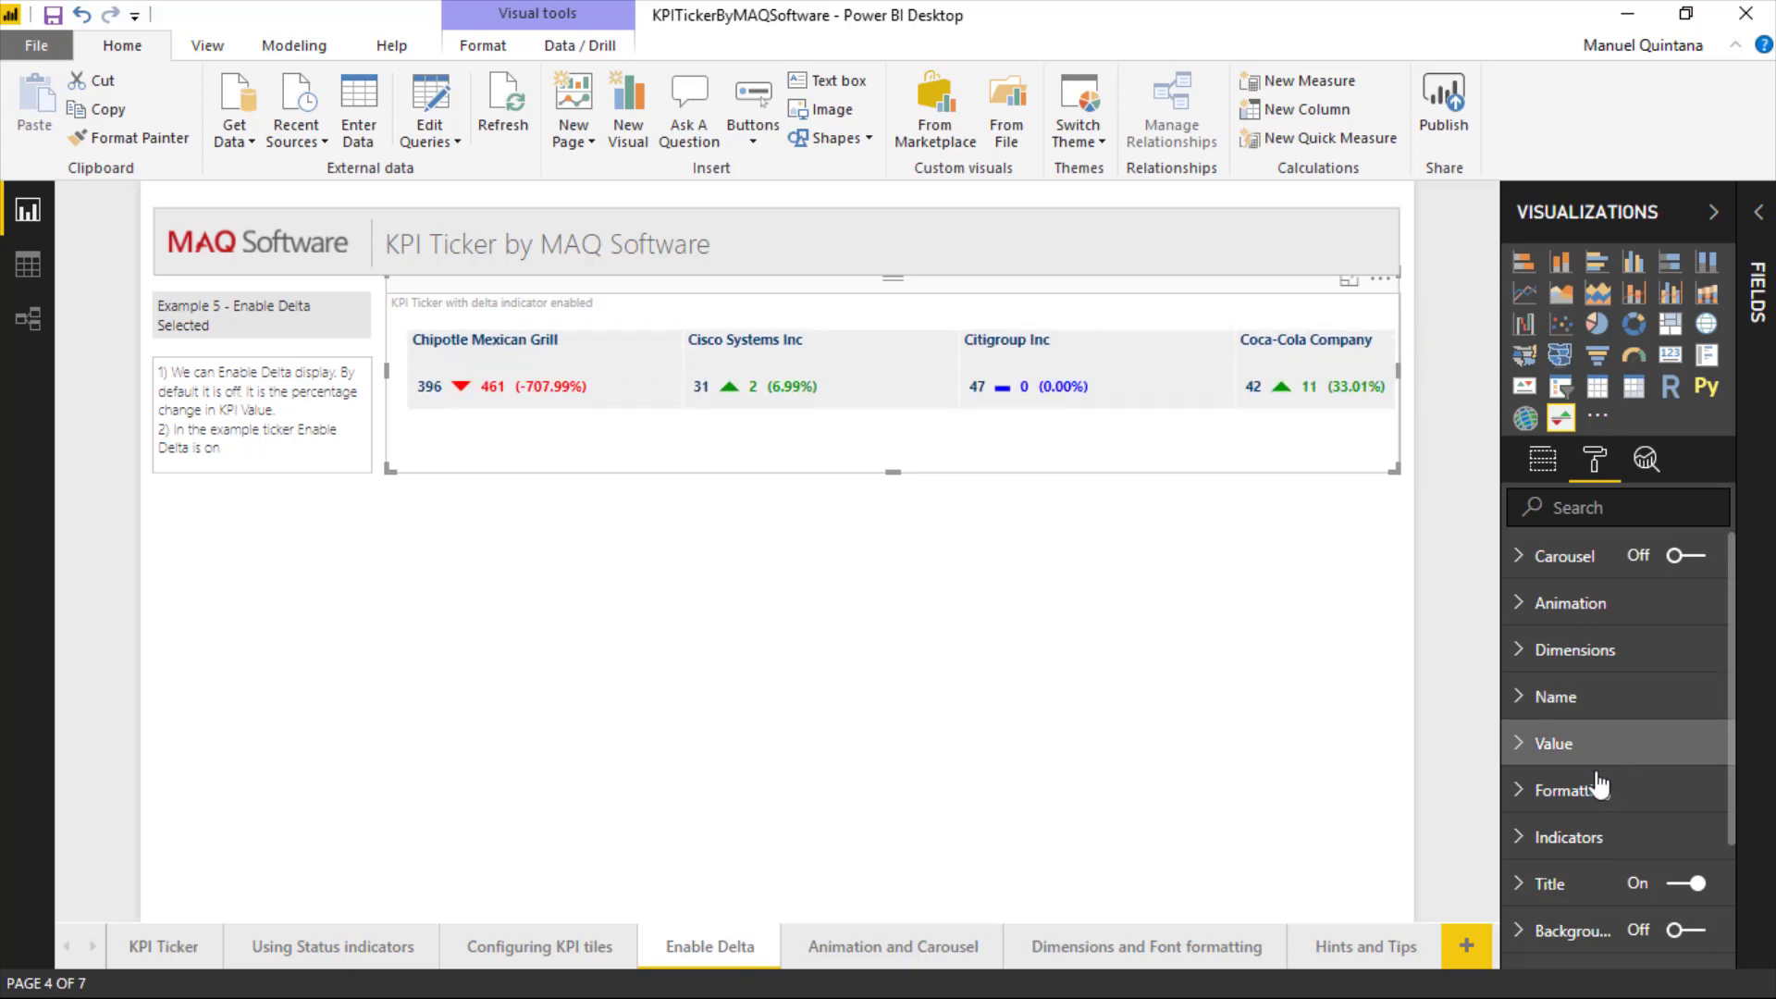
pyautogui.click(1591, 788)
pyautogui.scroll(-2, 1584, 814)
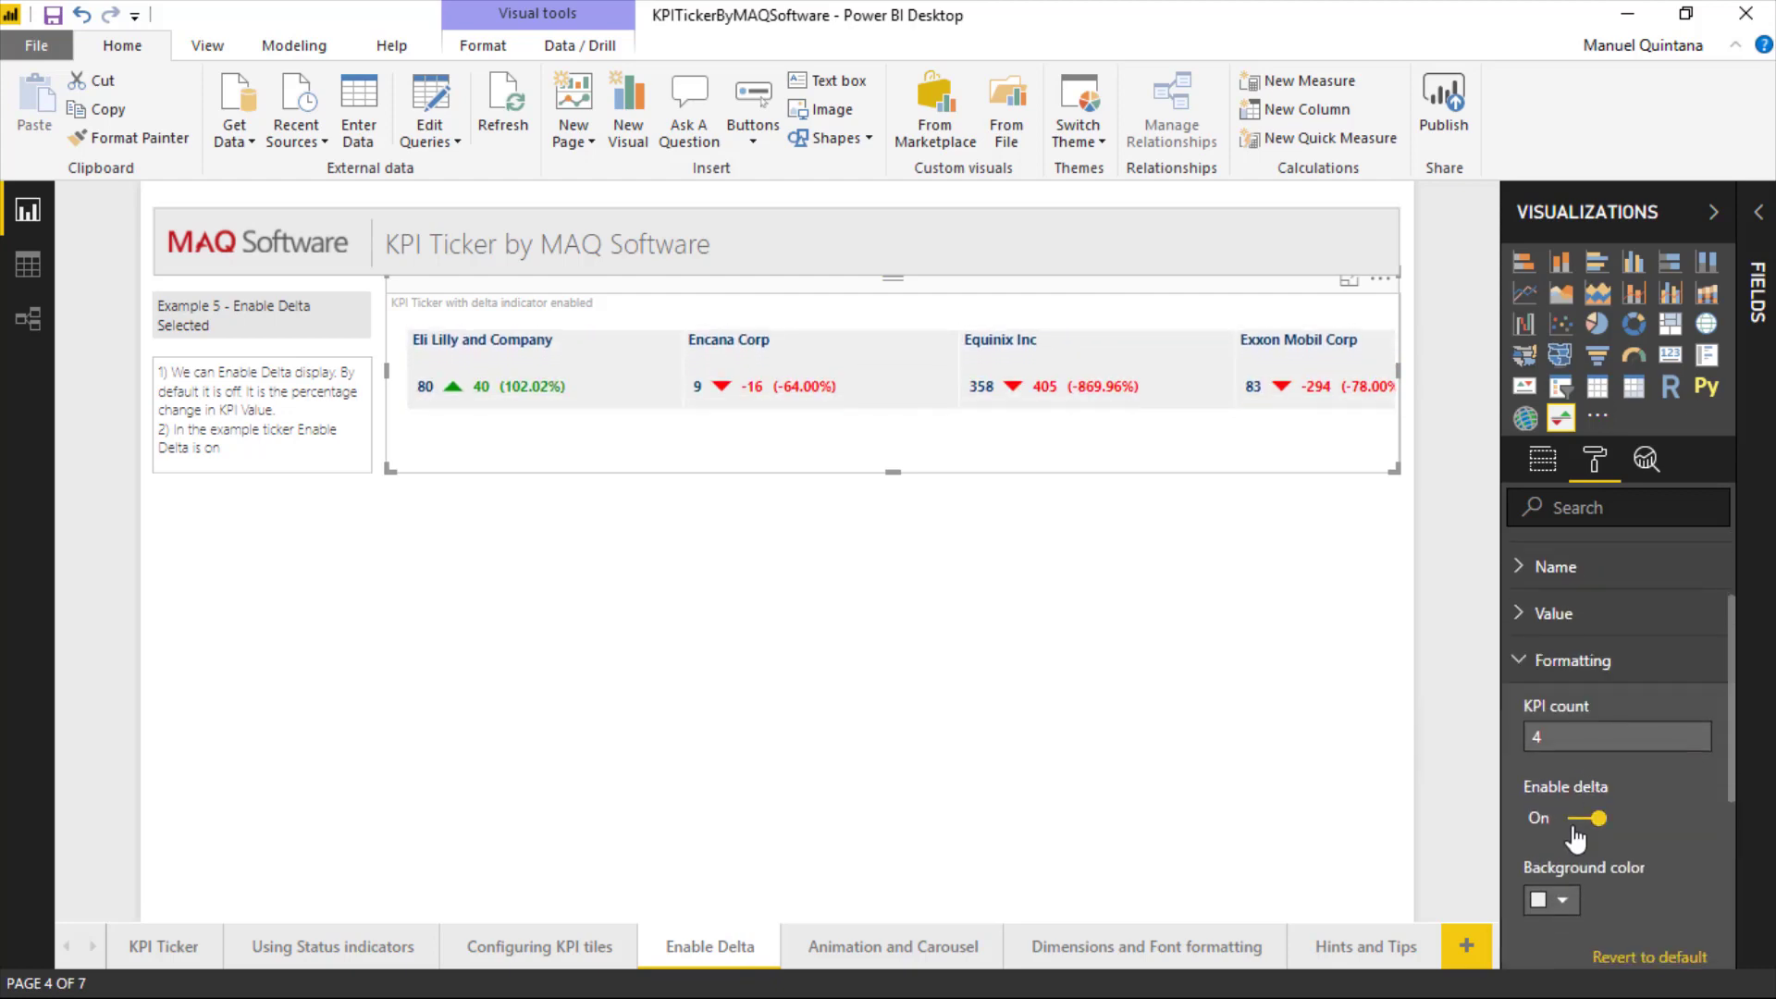
pyautogui.click(1584, 819)
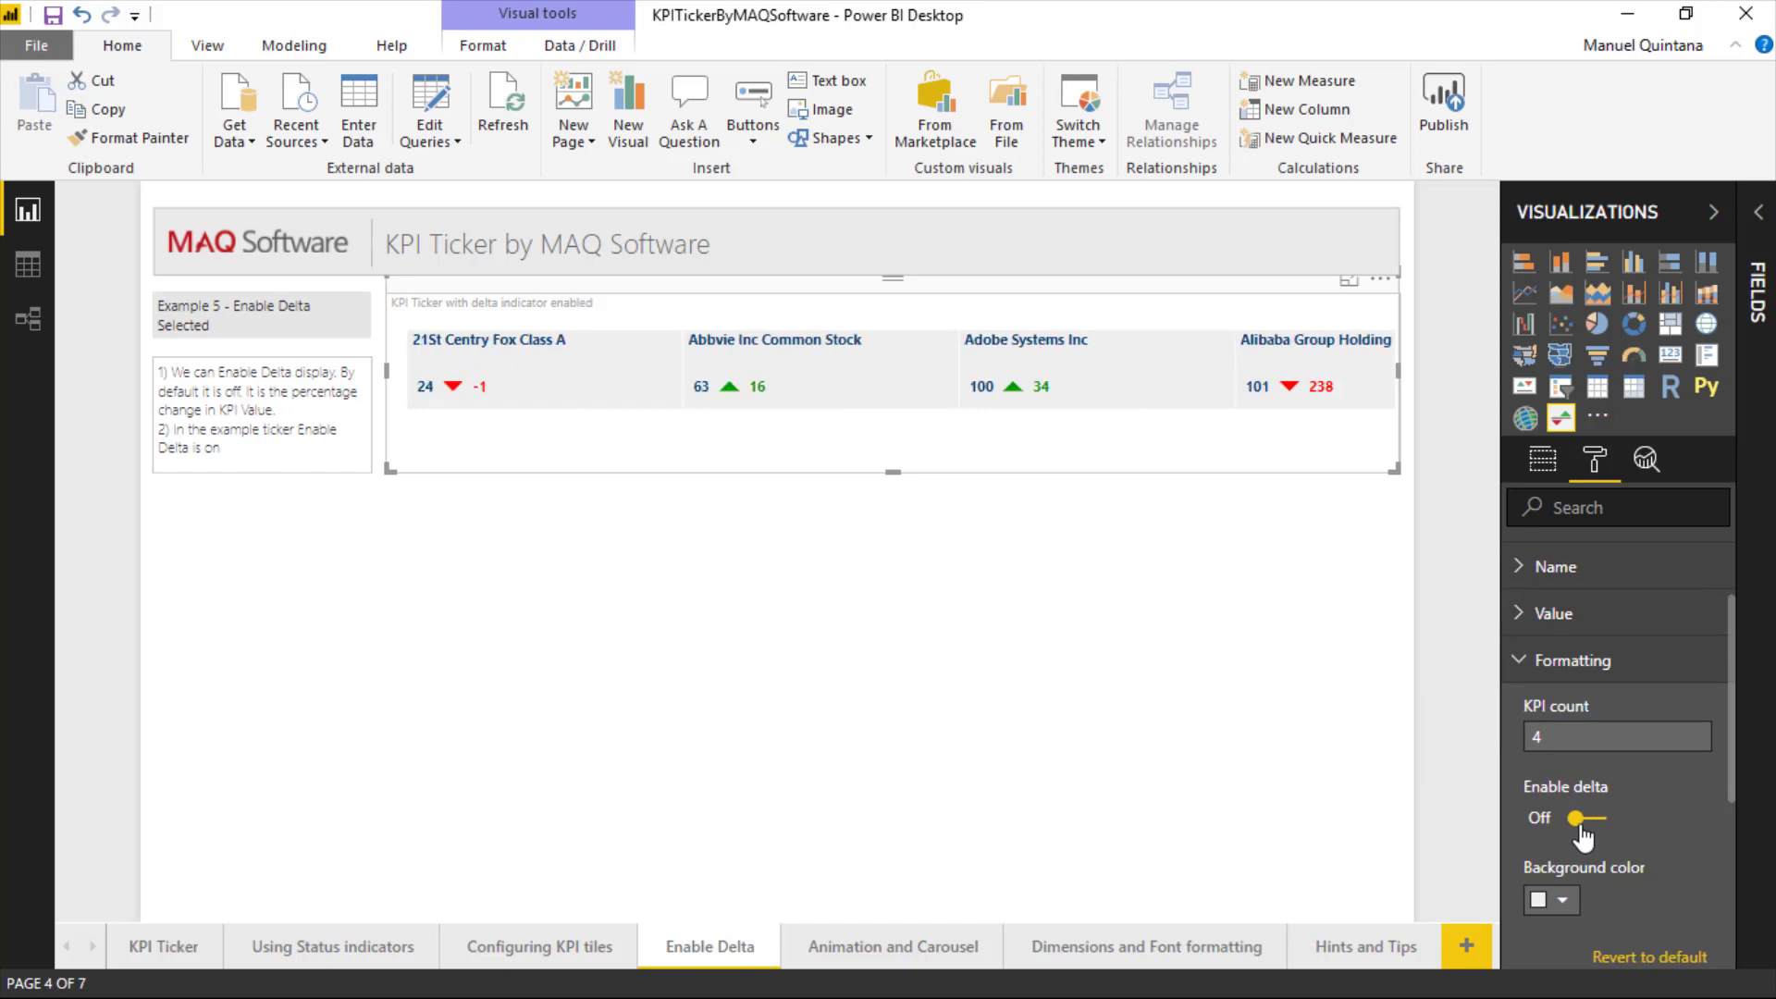
pyautogui.click(1582, 820)
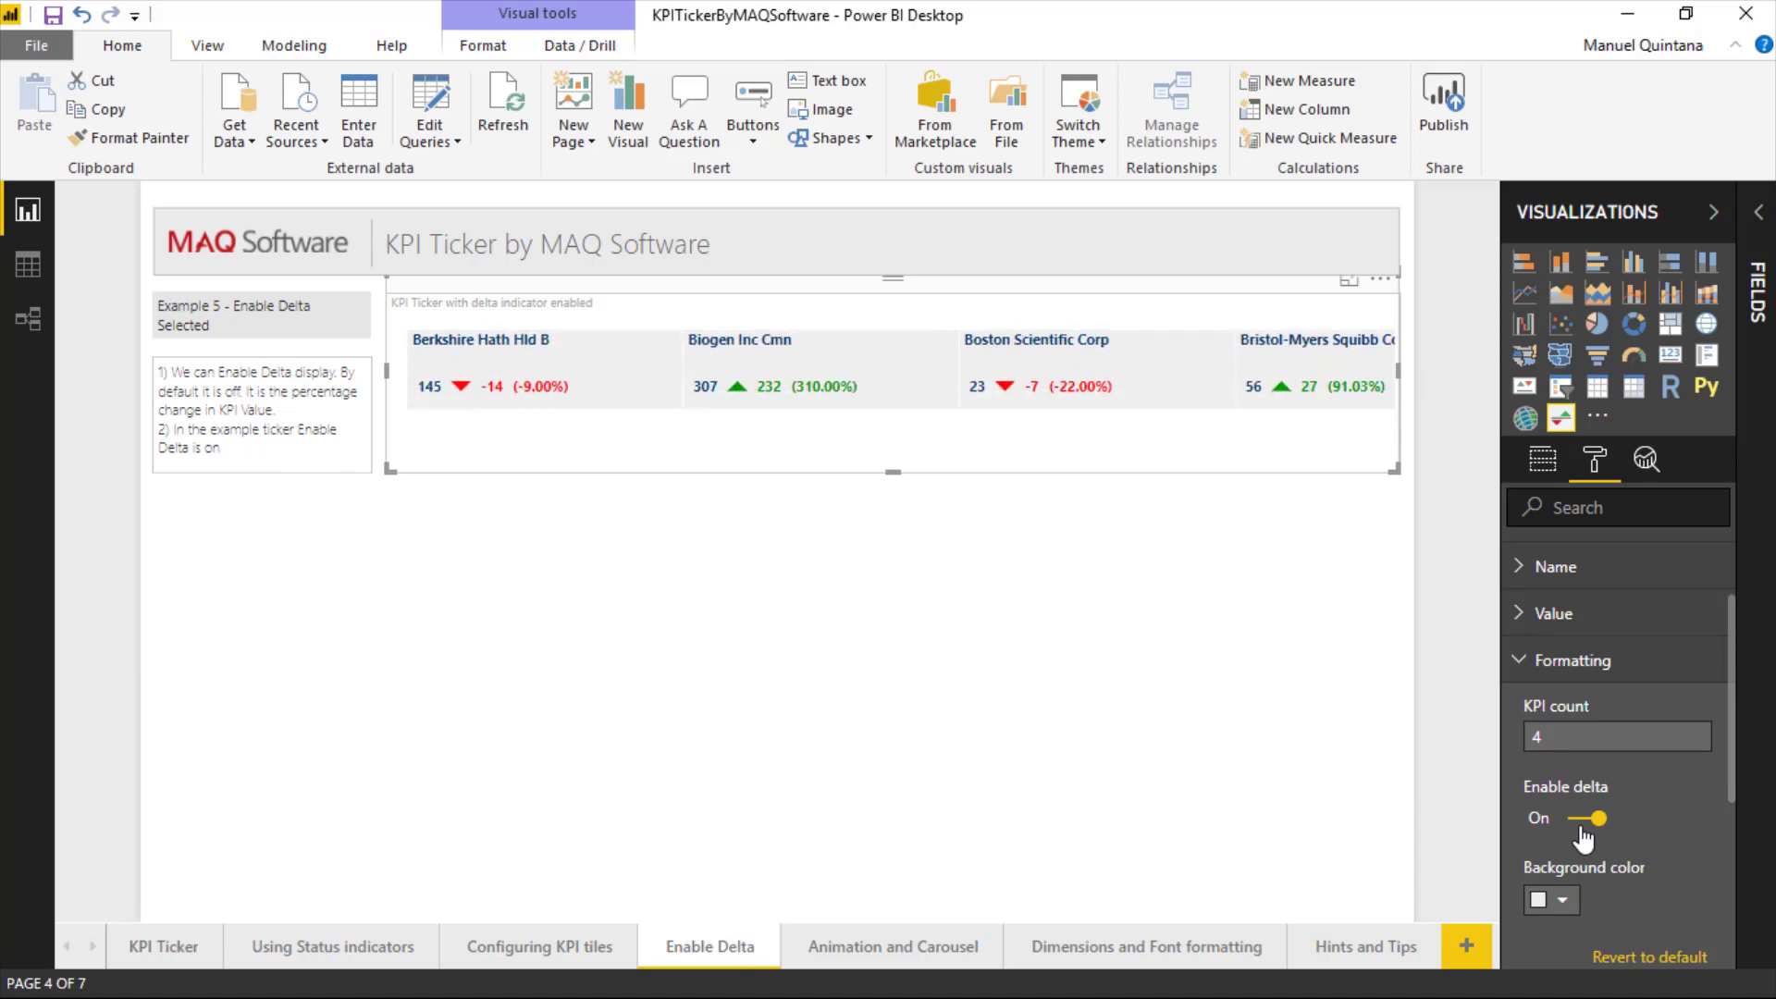
# - Select the horizontal-scrolling ticker on the Animation and Carousel page and expand its Animation settings
pyautogui.click(829, 962)
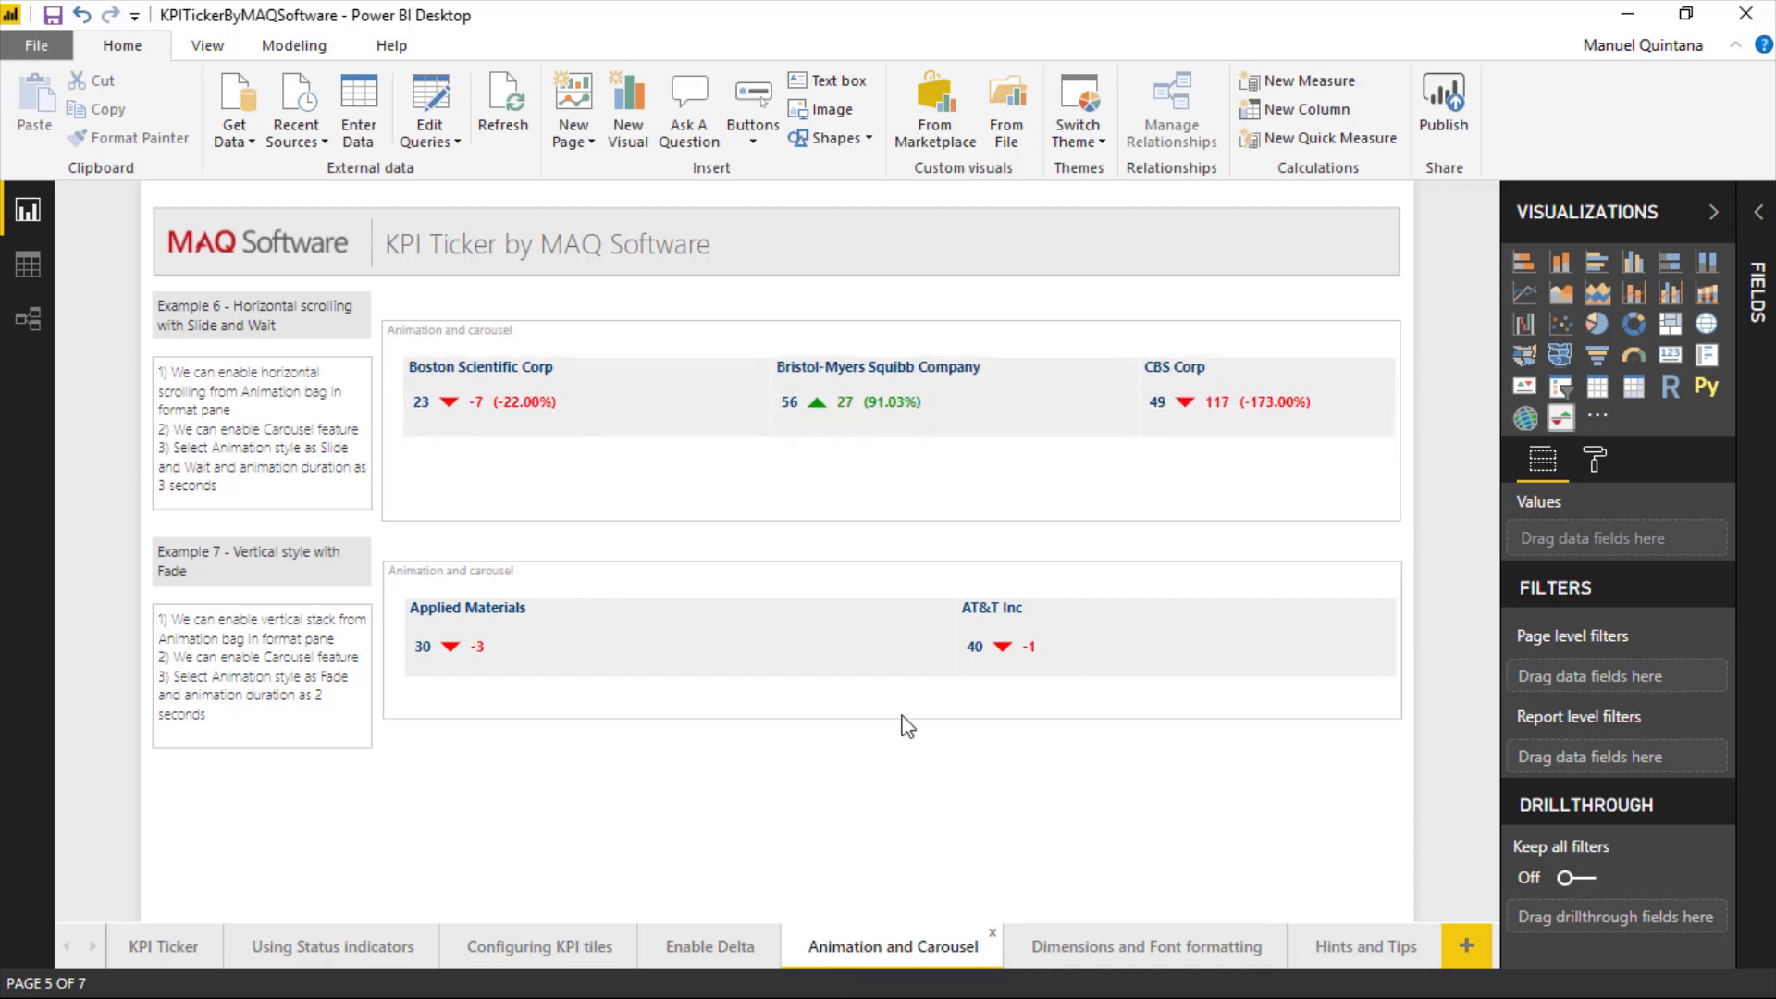
pyautogui.click(847, 493)
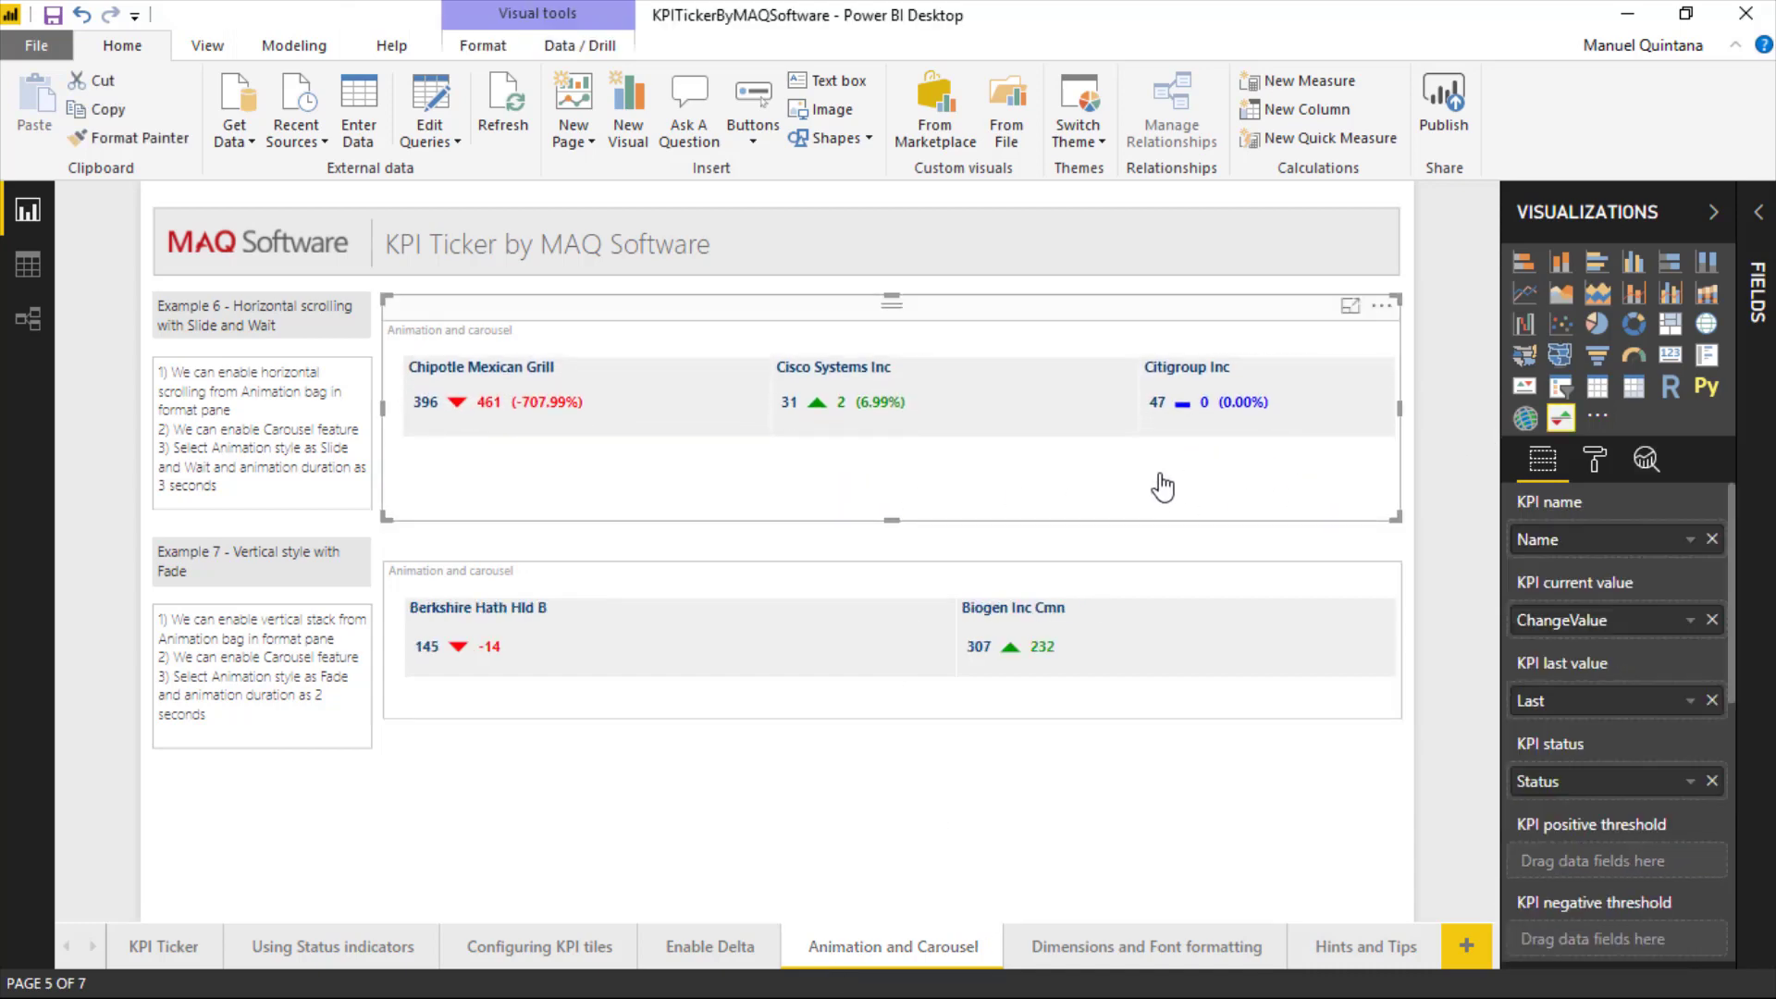
pyautogui.click(1593, 472)
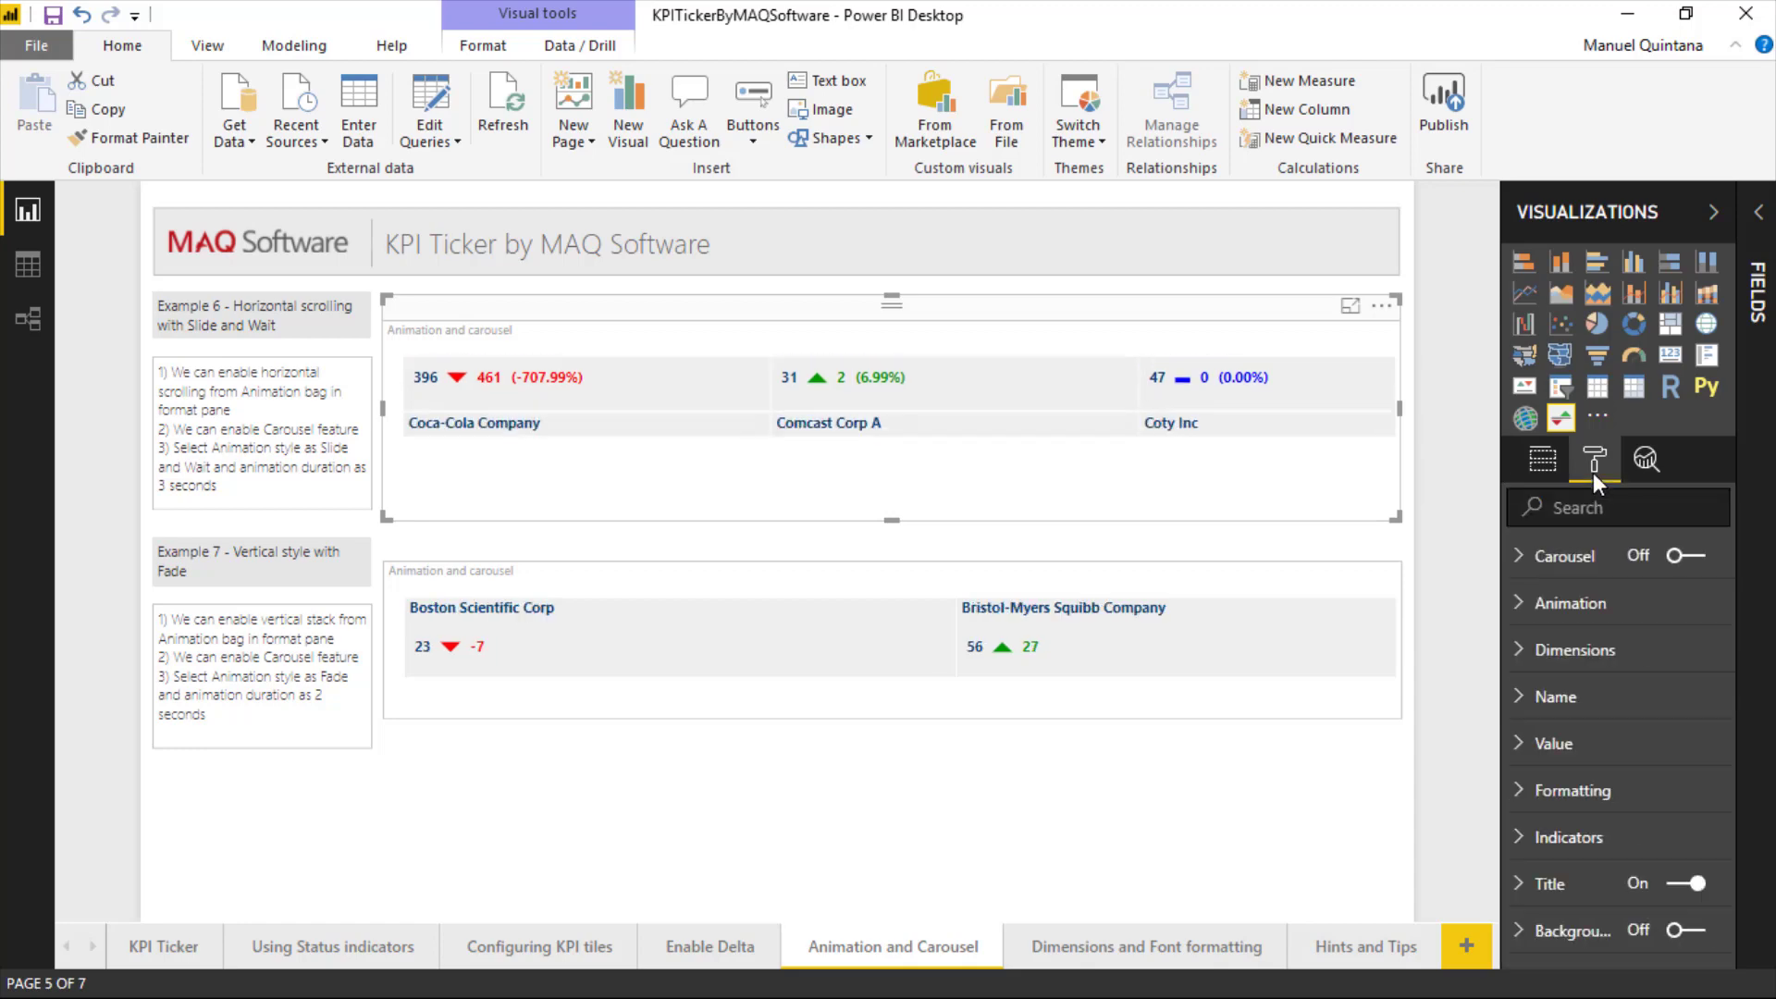
pyautogui.click(1563, 608)
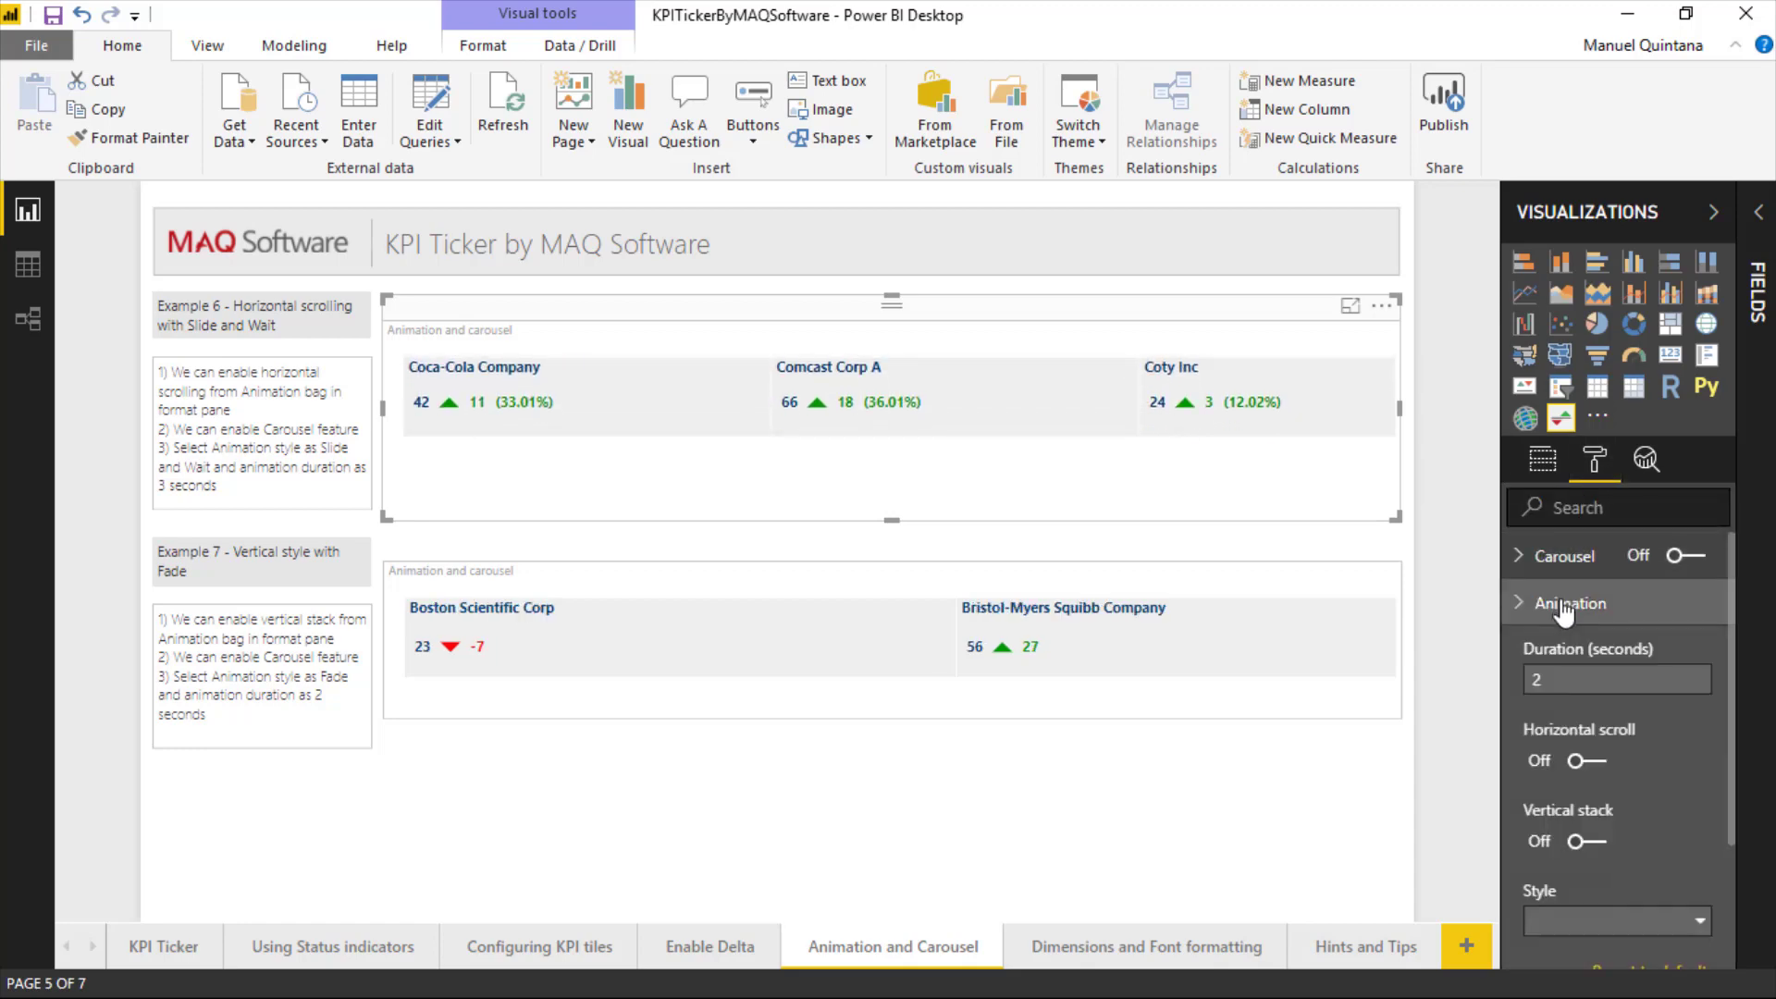
# - Turn on Horizontal scroll for the Example 6 ticker and set animation duration to 3 seconds
pyautogui.click(1603, 765)
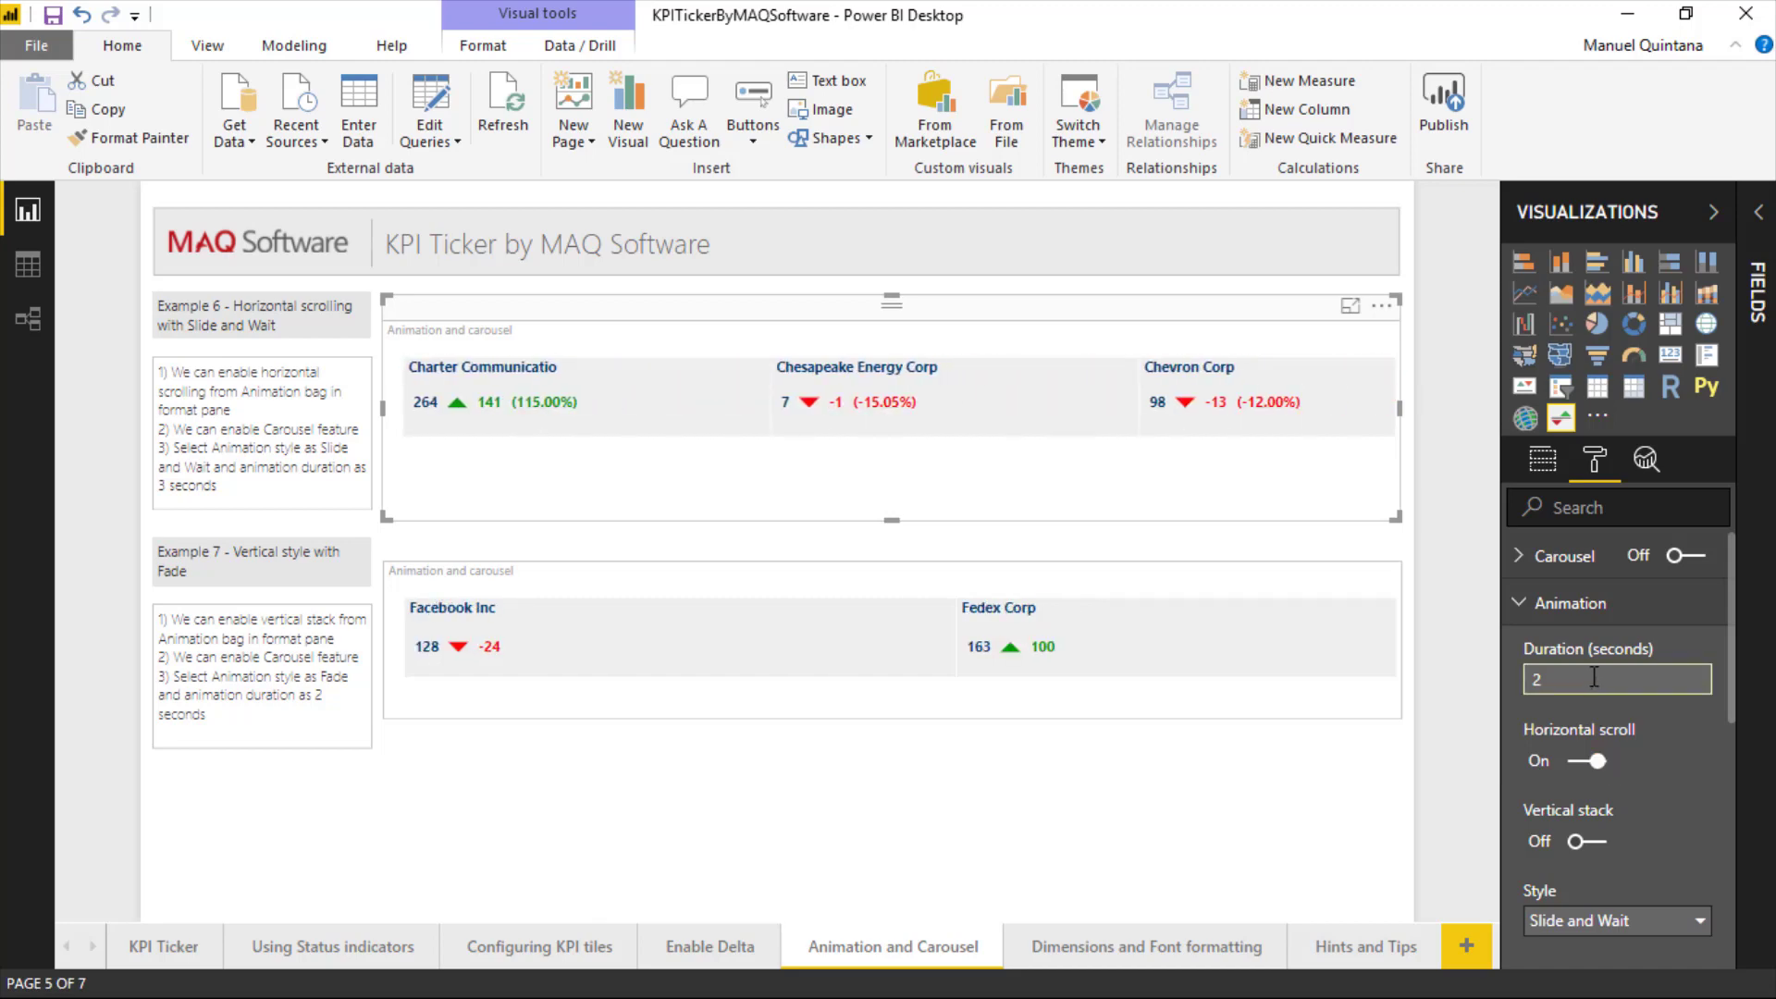
pyautogui.press('BackSpace')
pyautogui.write('3')
pyautogui.press('Return')
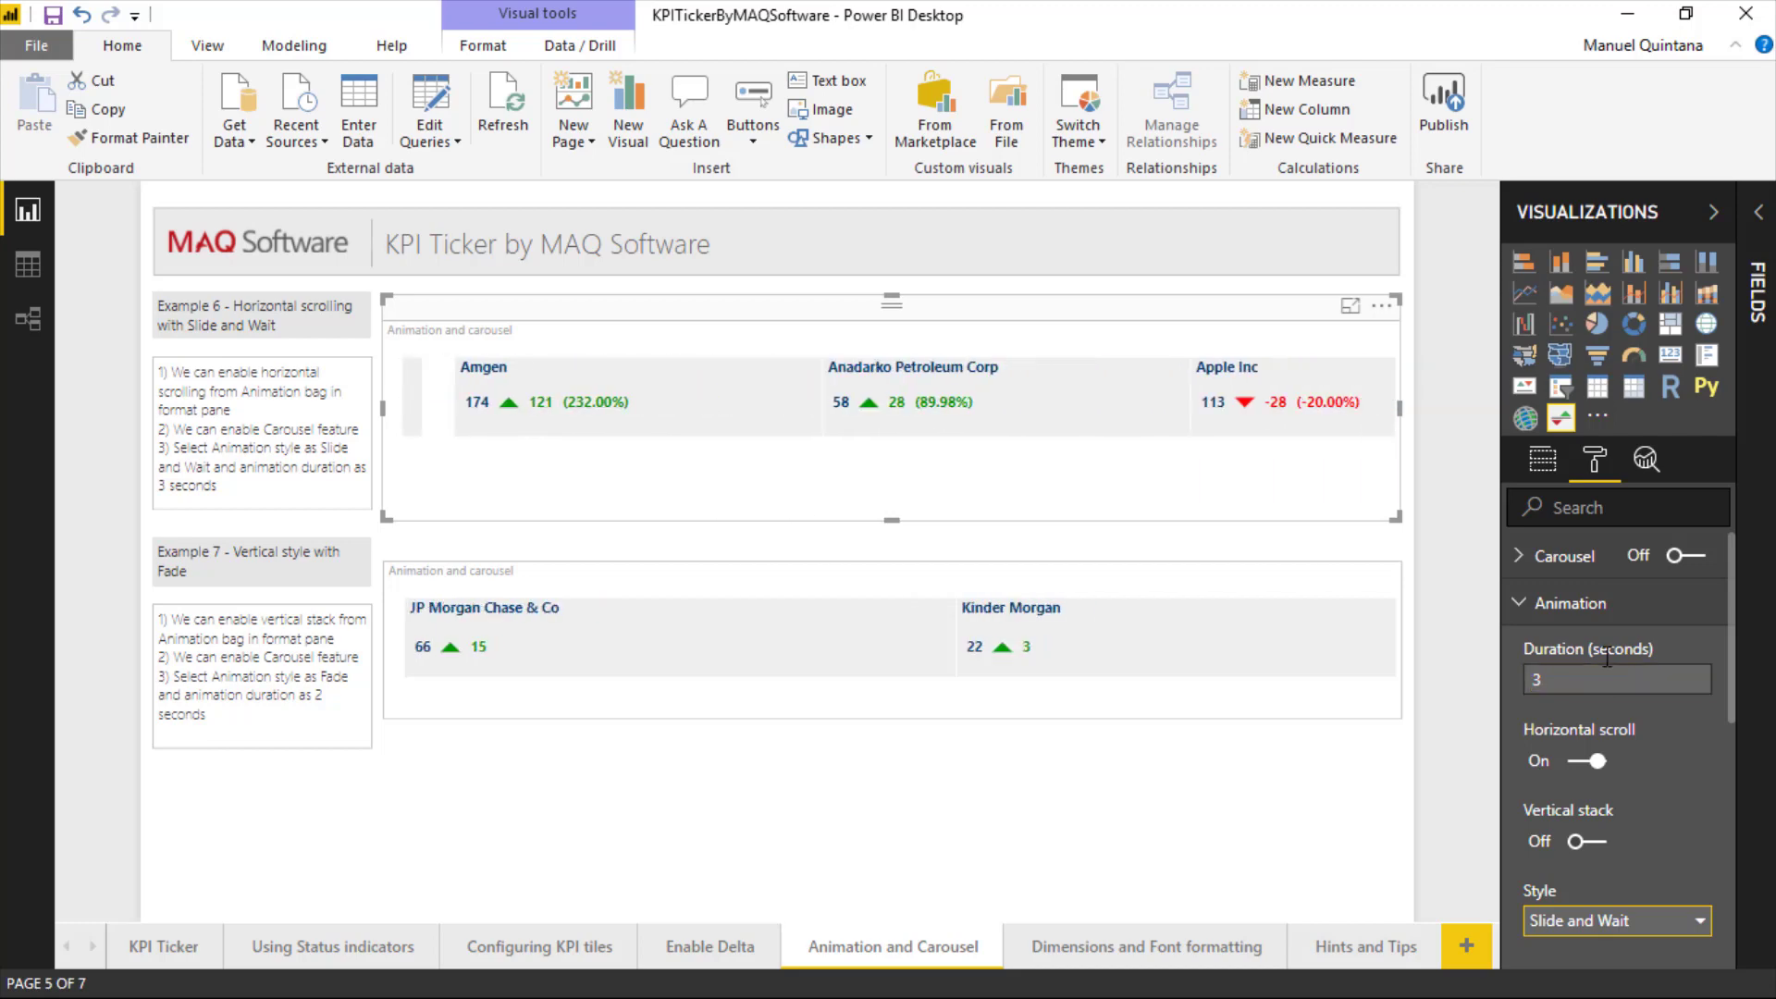
pyautogui.scroll(-3, 1624, 833)
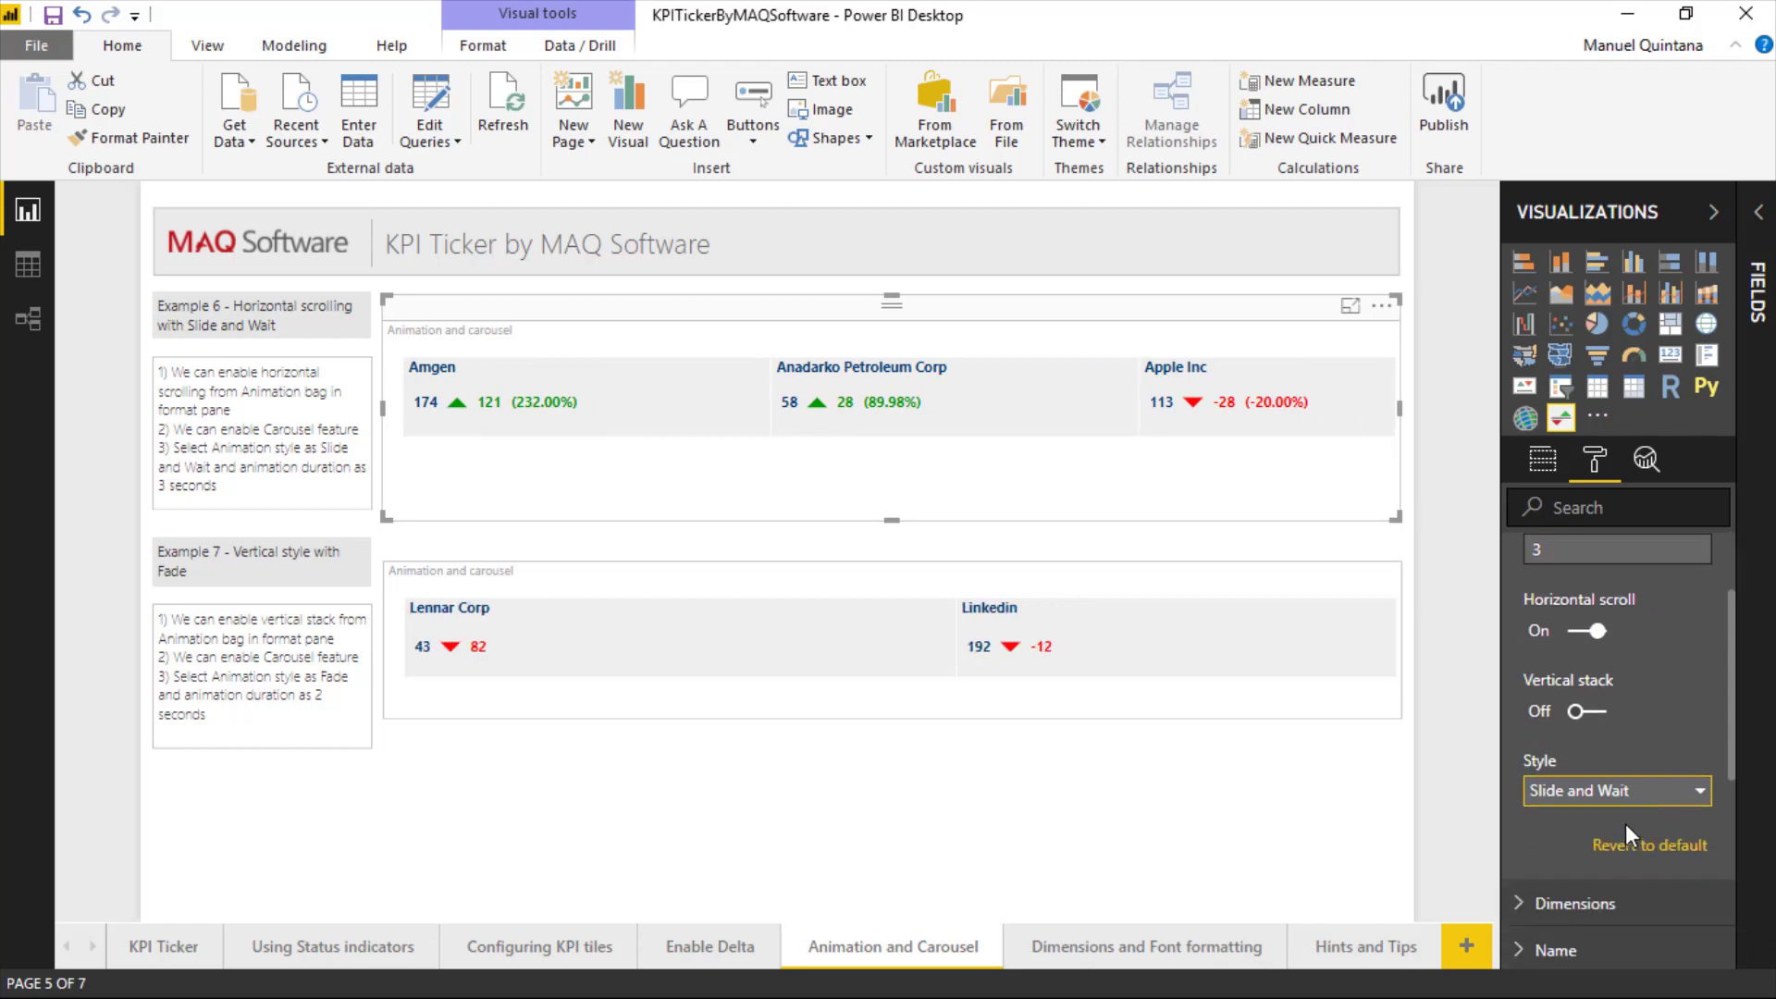
pyautogui.scroll(3, 1624, 823)
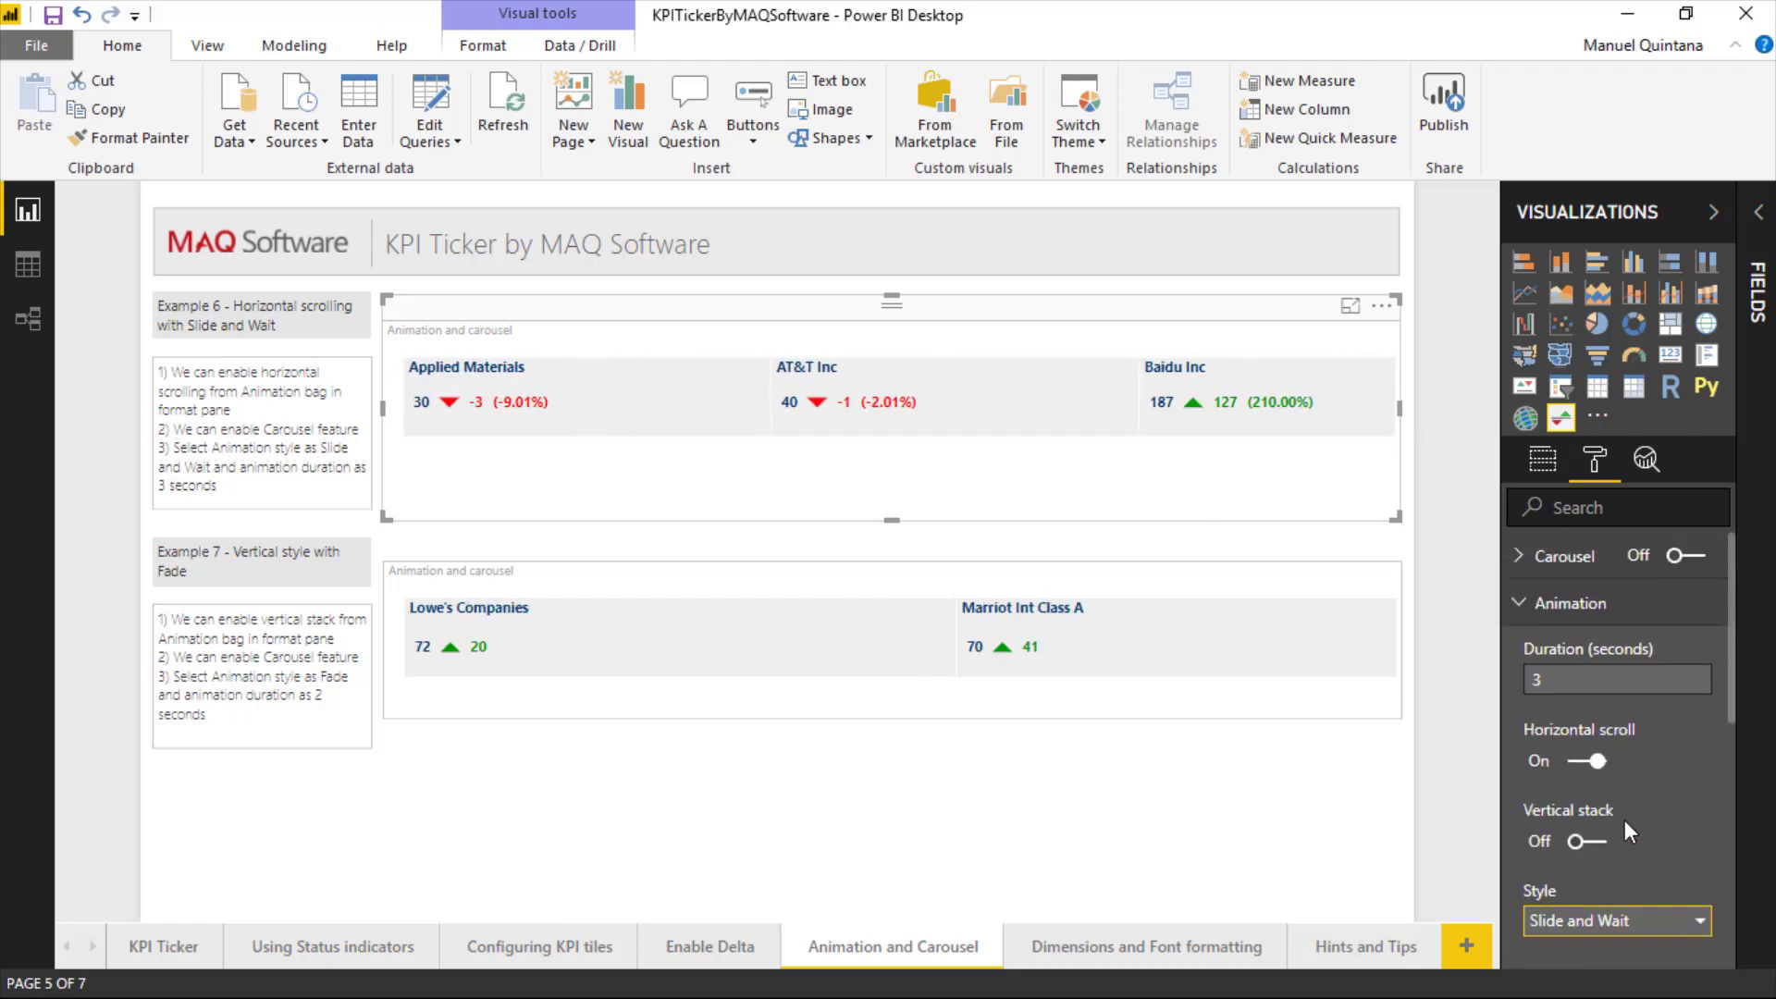
# - Turn on Carousel for Example 6 and page its tiles forward and back to Amgen, Anadarko, Apple
pyautogui.click(1520, 612)
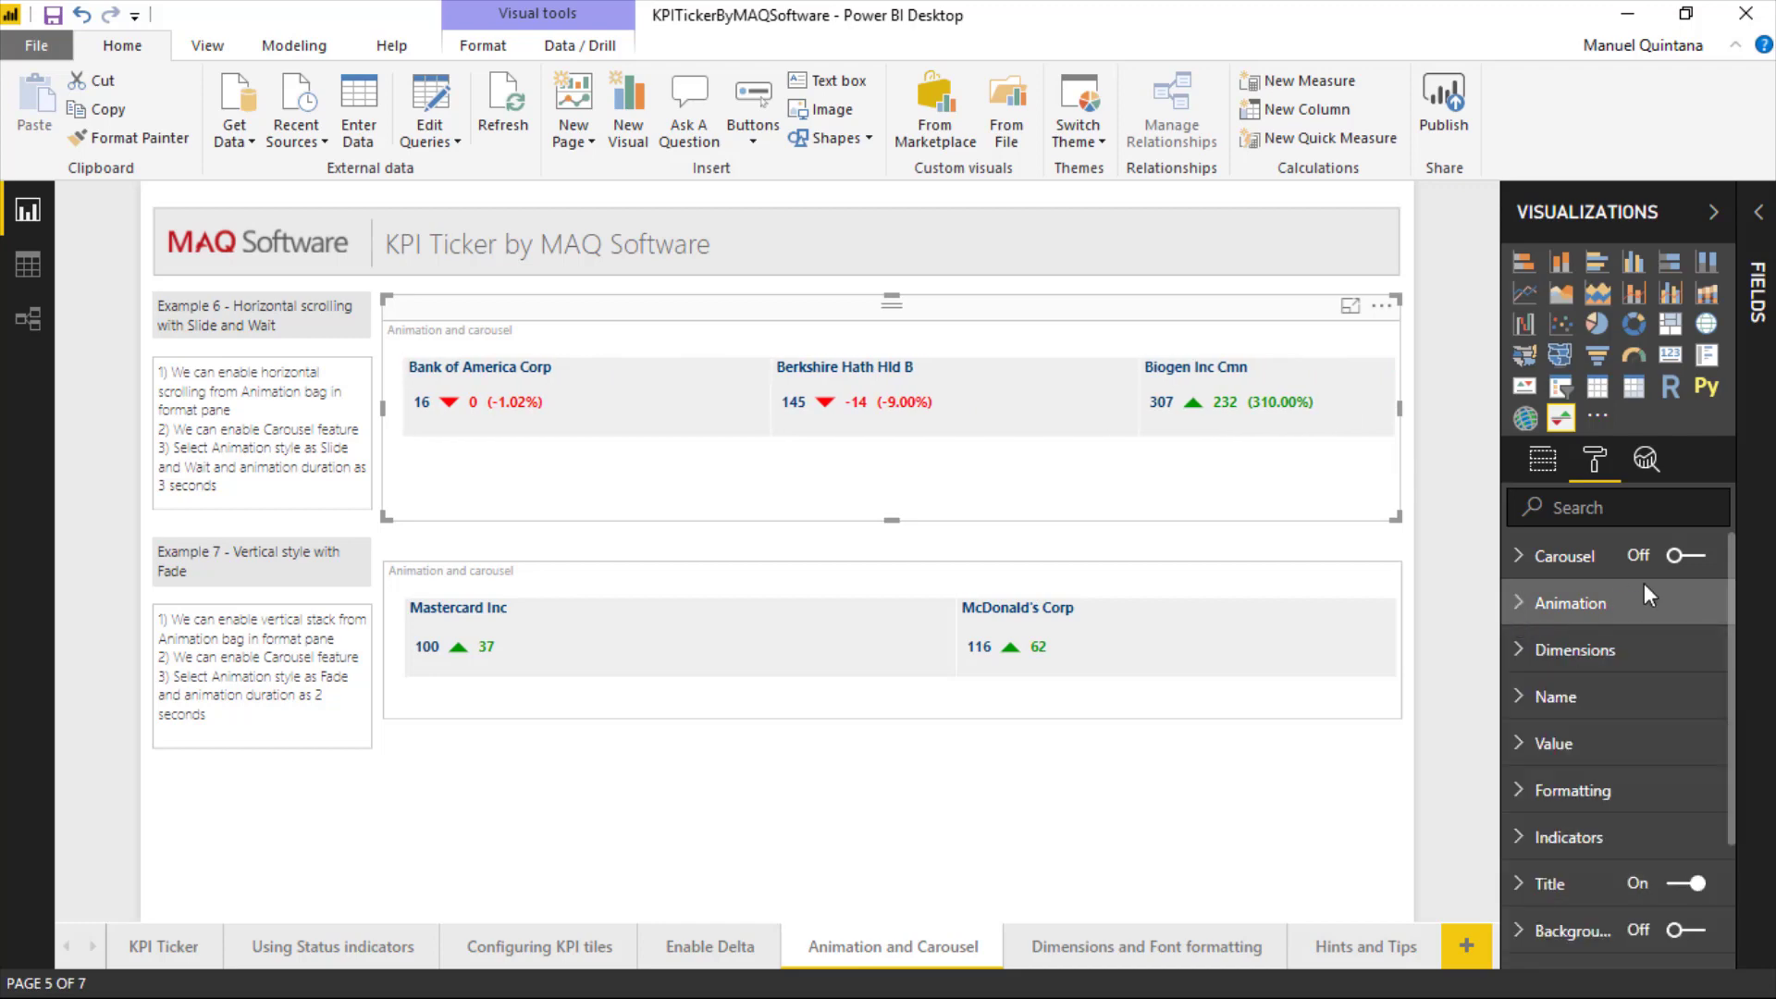
pyautogui.click(1693, 557)
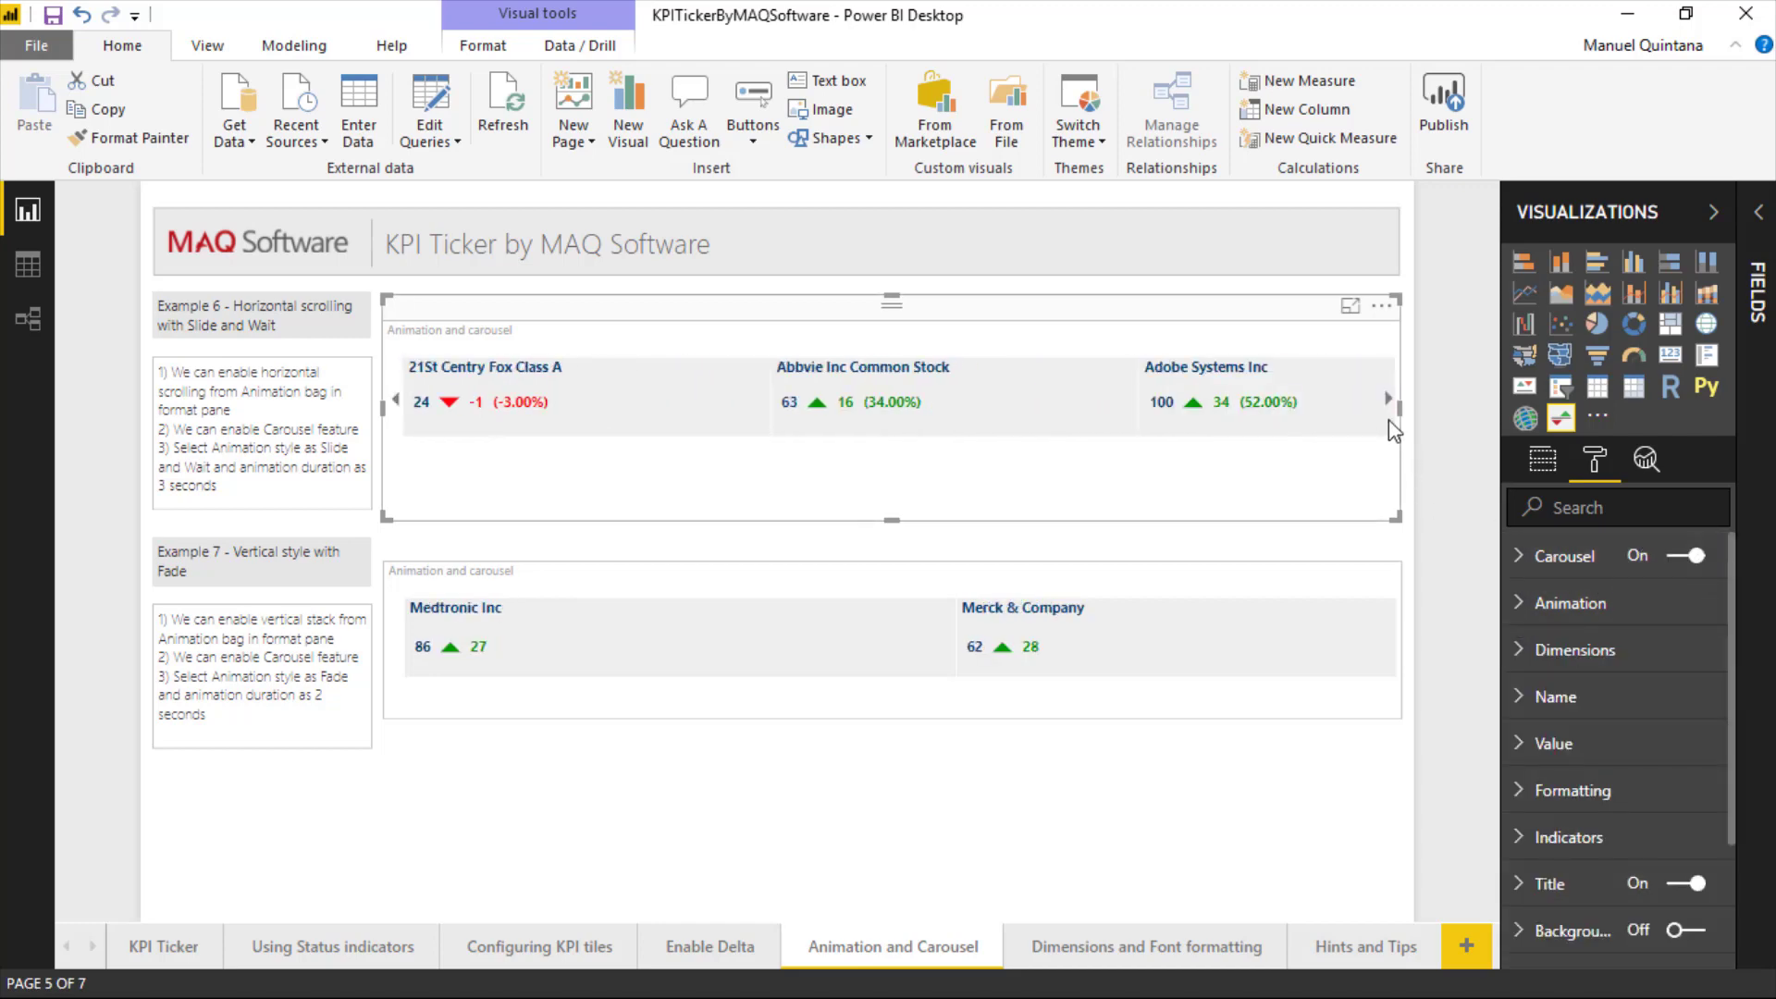
pyautogui.click(1390, 400)
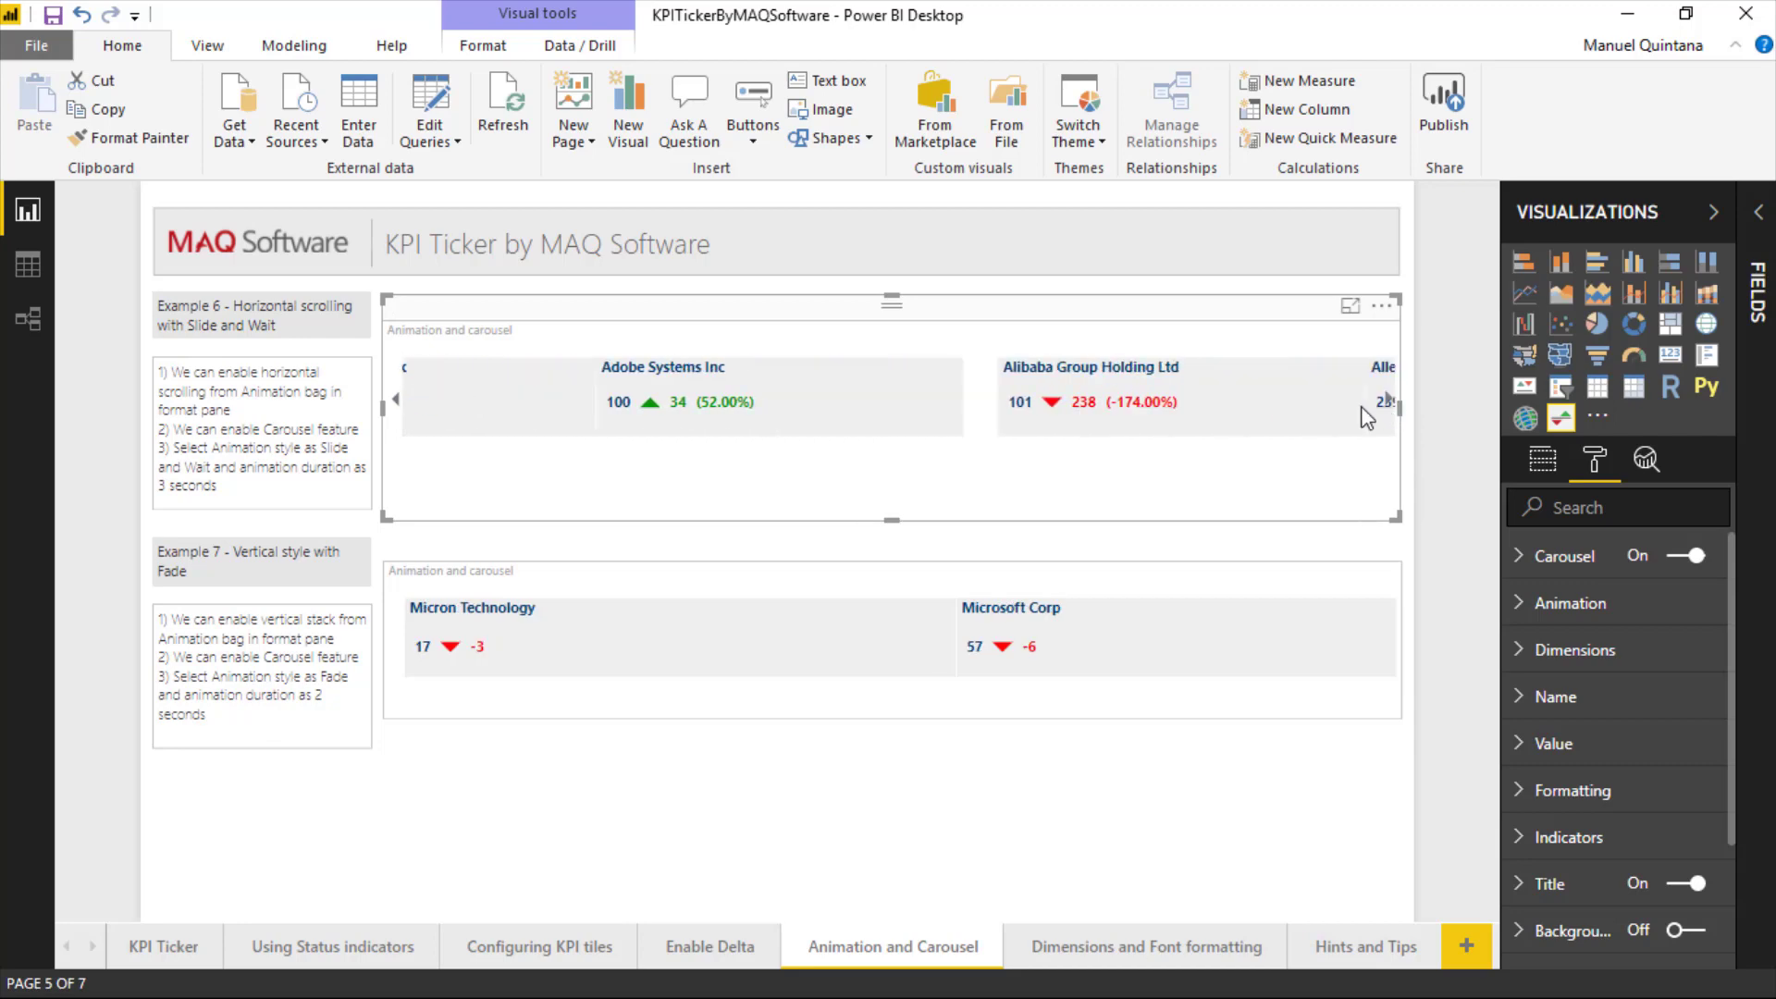
pyautogui.click(397, 401)
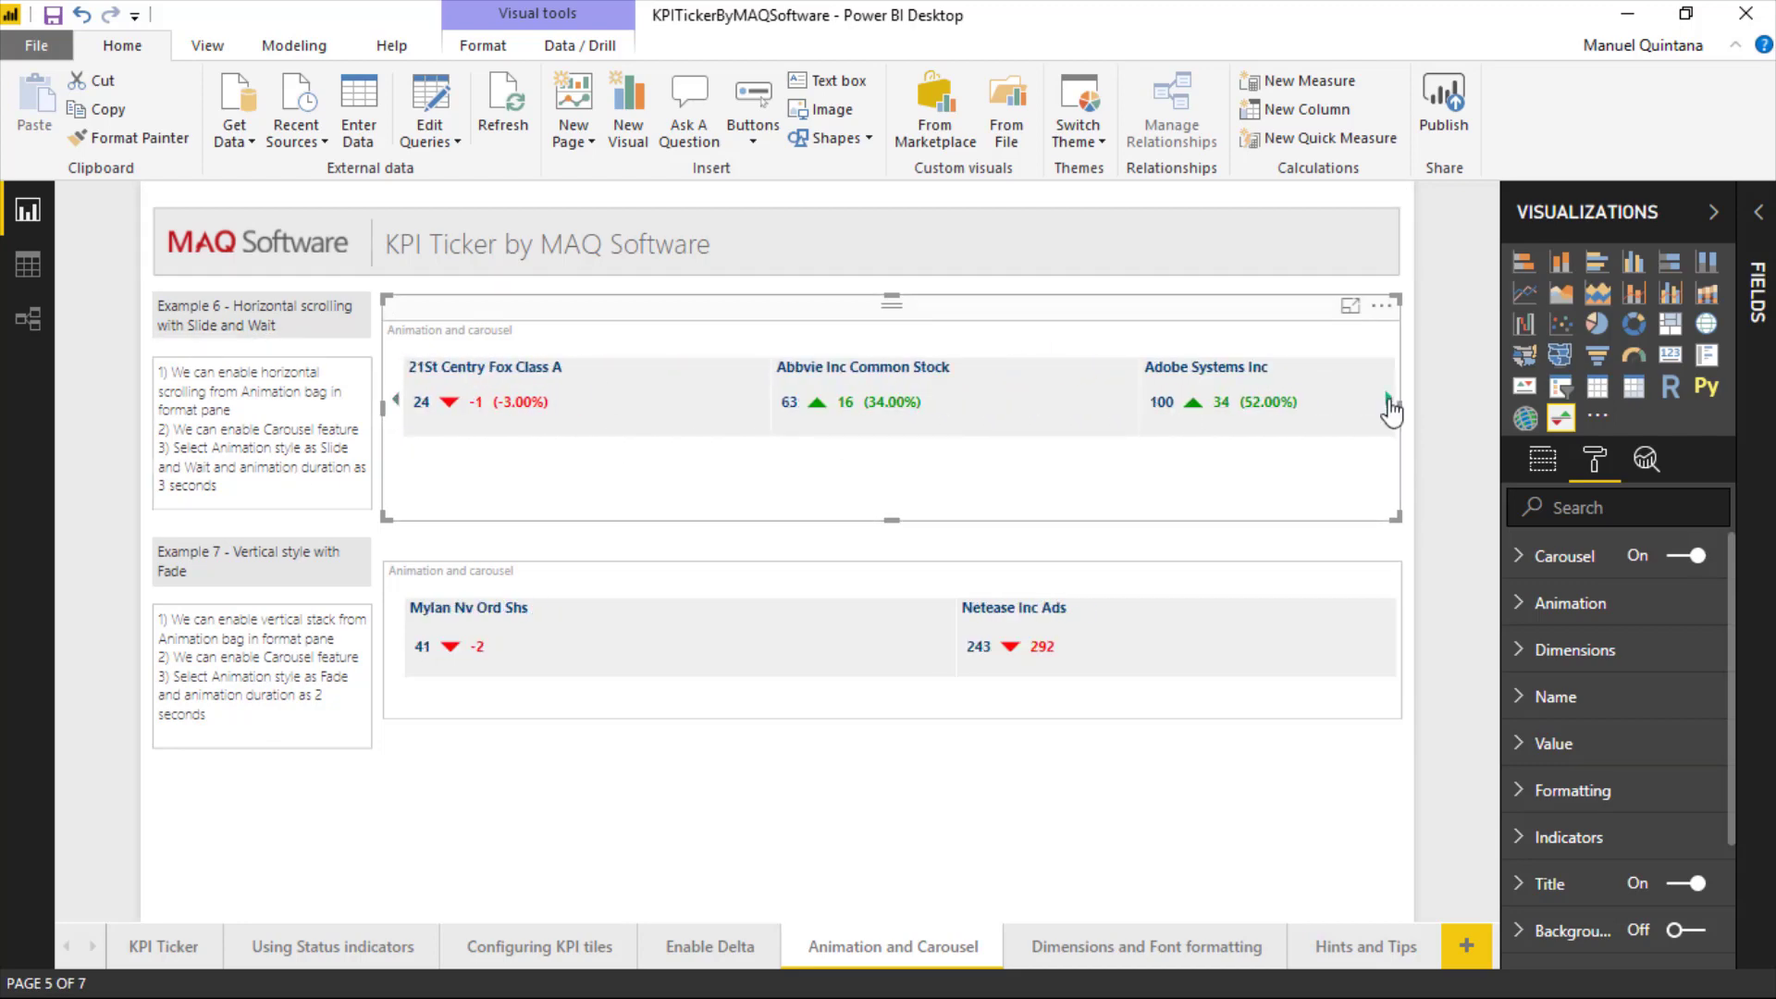
pyautogui.click(1389, 400)
pyautogui.click(1388, 400)
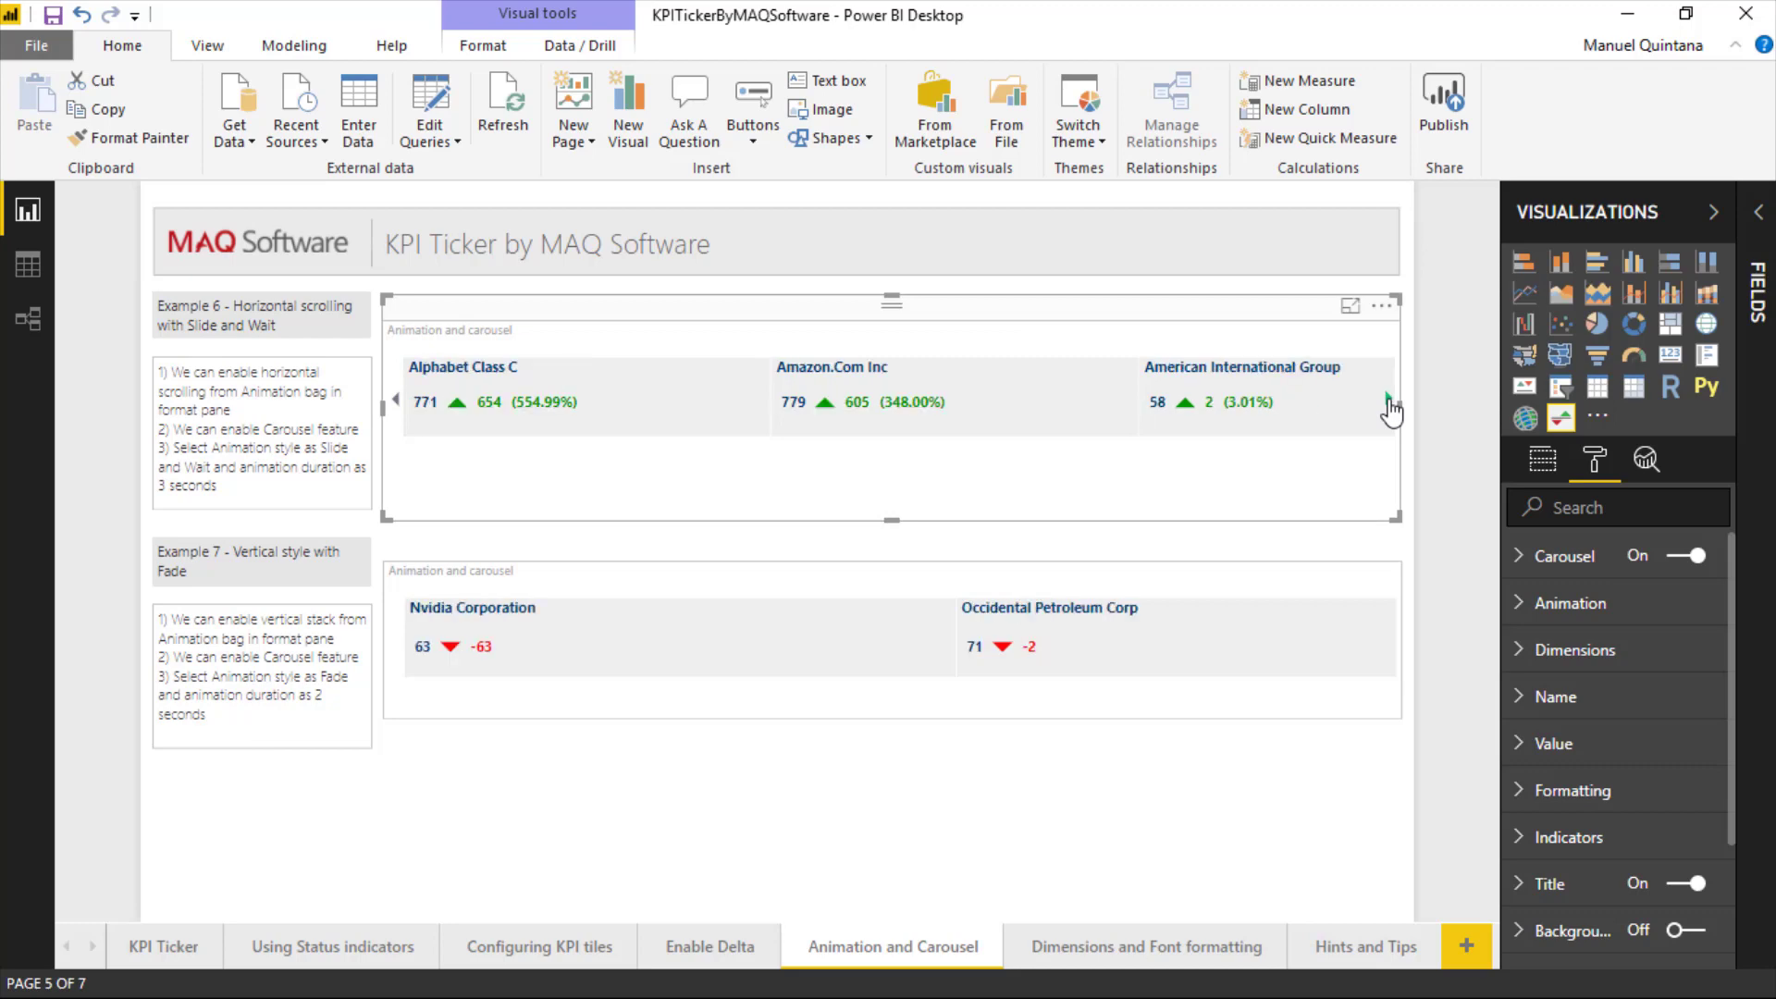
pyautogui.click(1388, 403)
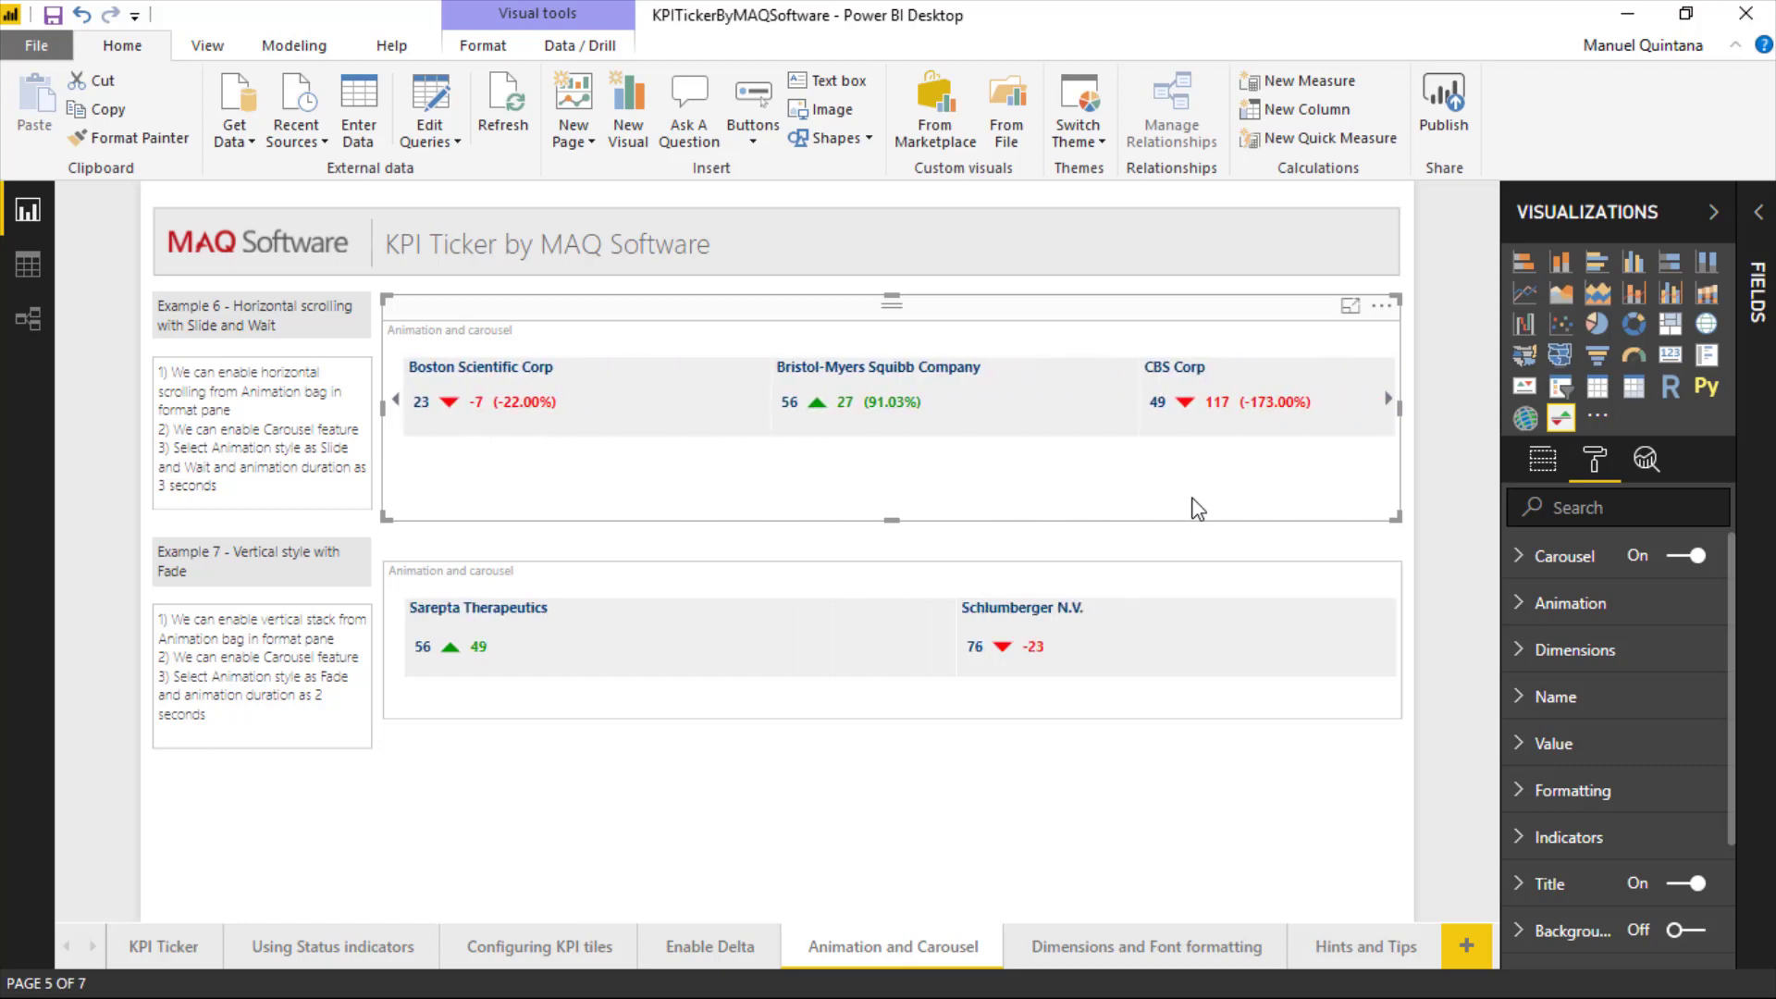
pyautogui.click(1159, 579)
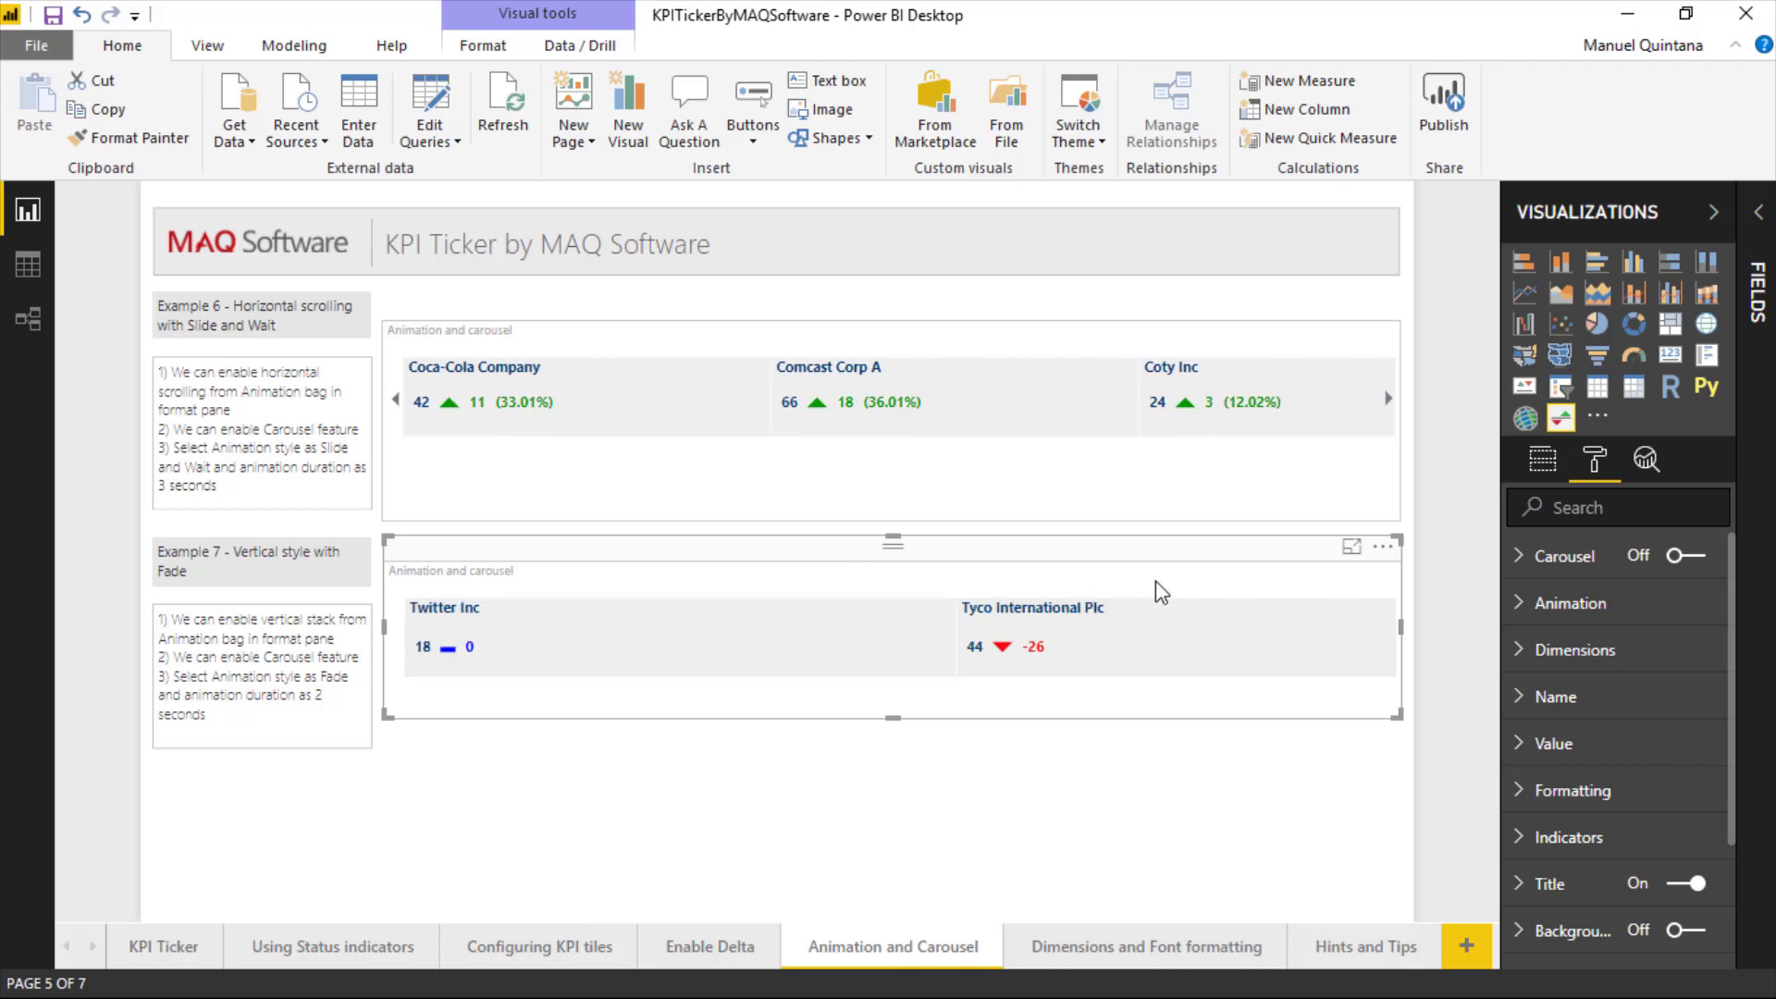
# - Turn on Vertical stack for Example 7 and resize it narrow and tall to show two tiles
pyautogui.click(1548, 606)
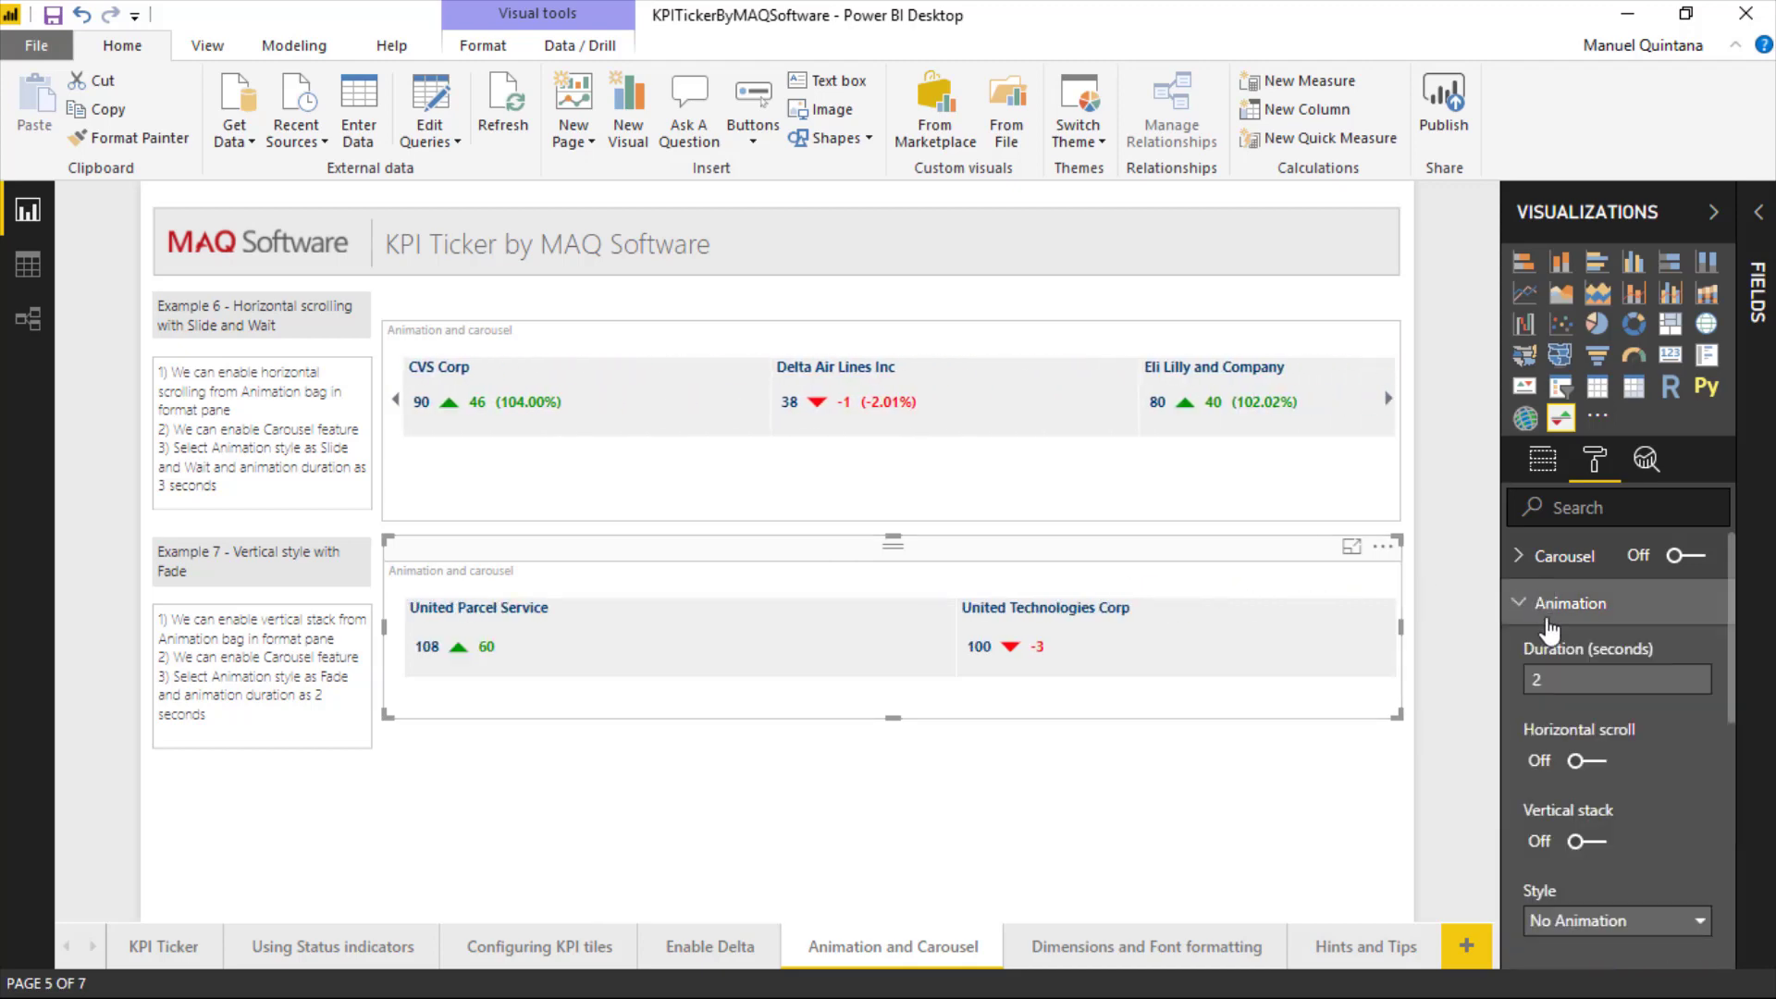
pyautogui.click(1597, 843)
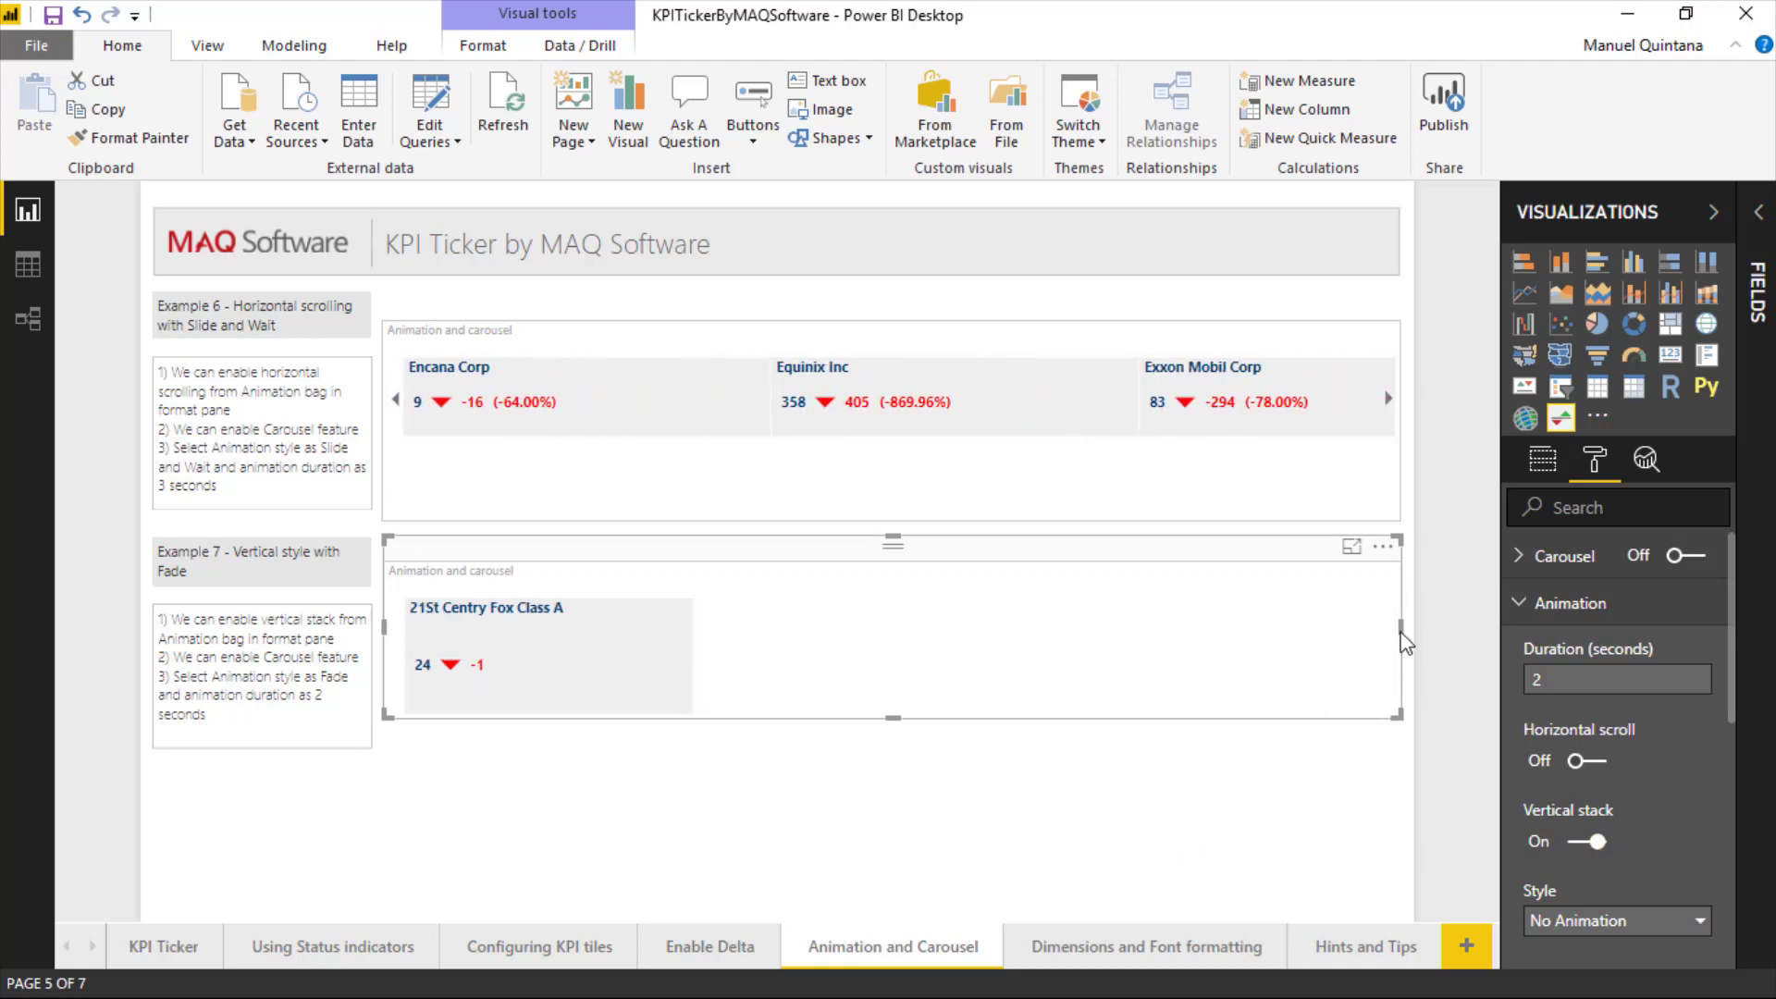
pyautogui.moveTo(1406, 643); pyautogui.dragTo(705, 646)
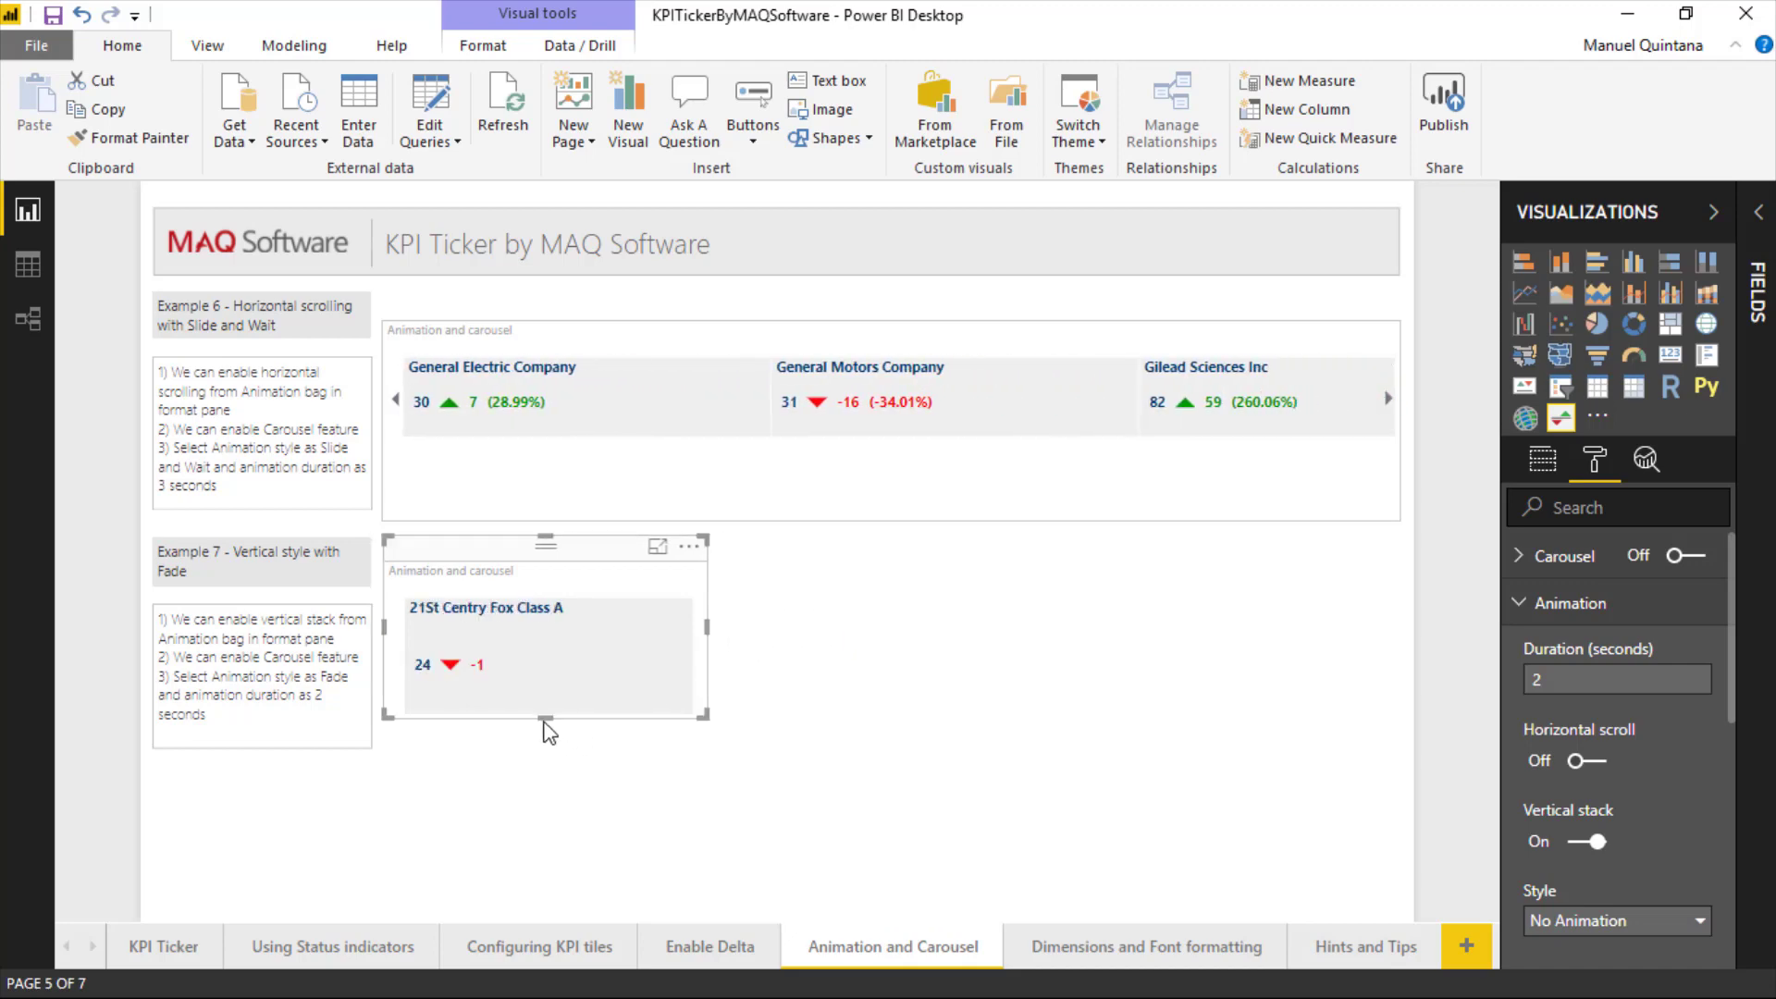
pyautogui.moveTo(545, 722); pyautogui.dragTo(542, 895)
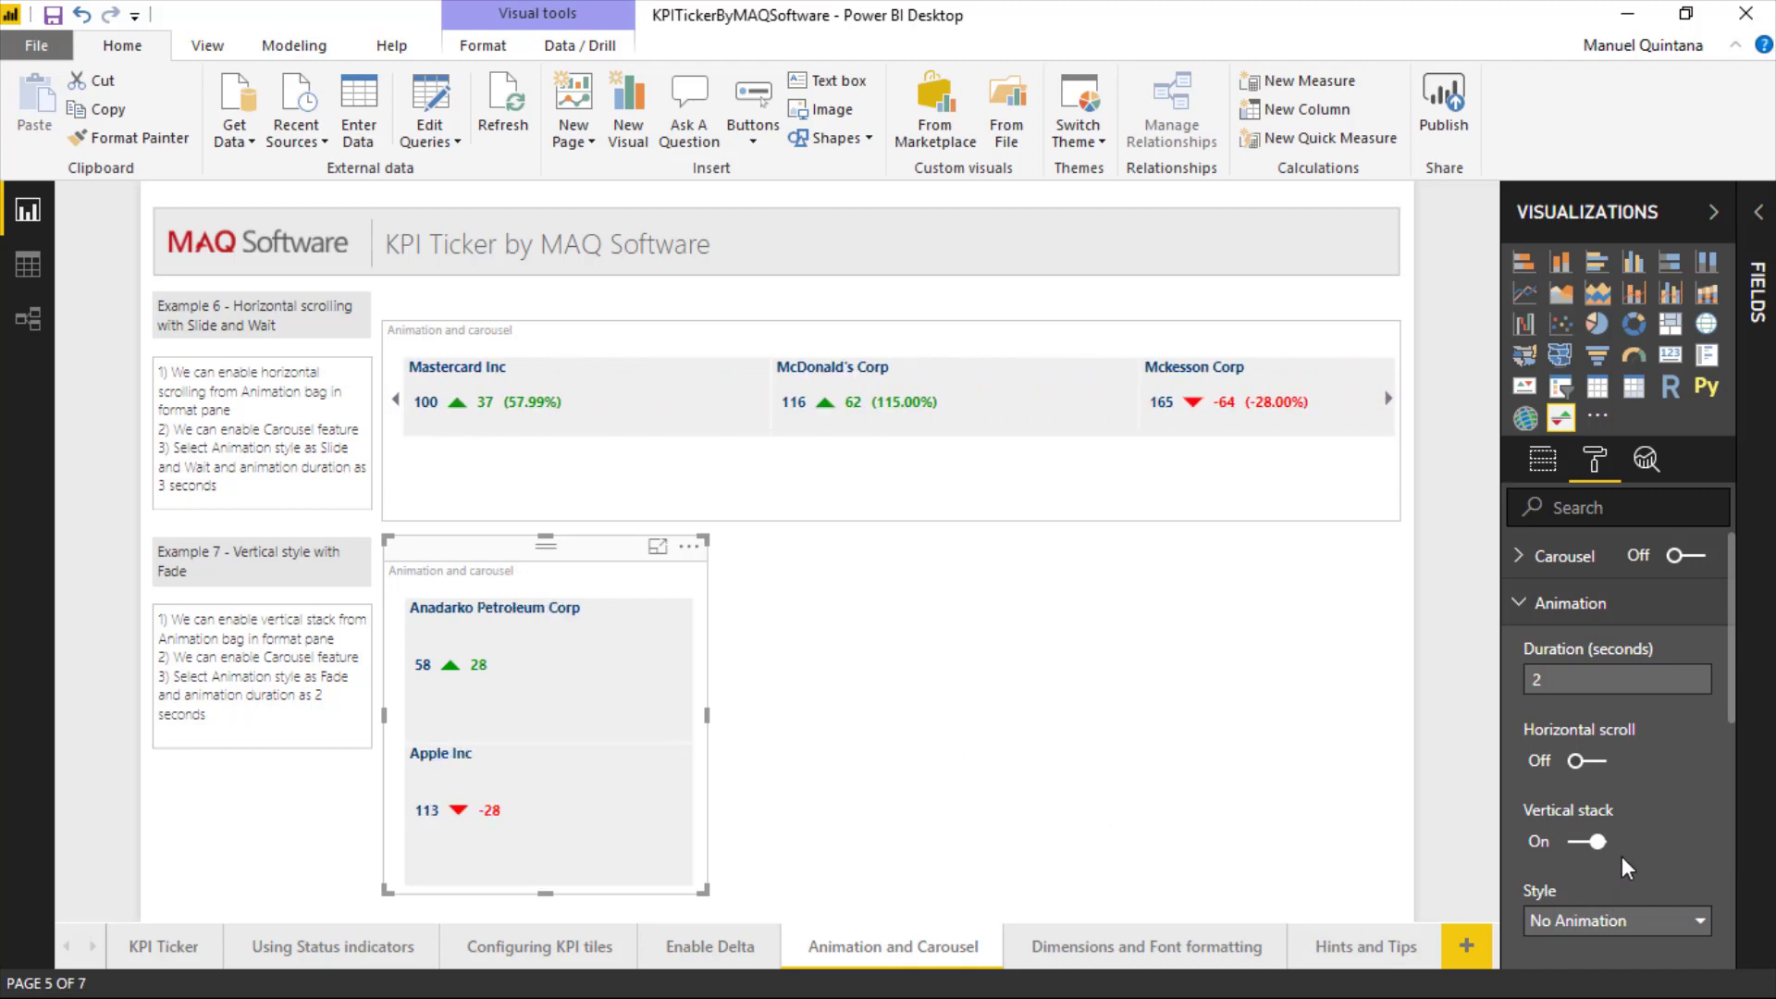
# - Set the Example 7 ticker's animation style to Fade
pyautogui.scroll(-3, 1623, 857)
pyautogui.scroll(2, 1617, 751)
pyautogui.scroll(1, 1618, 751)
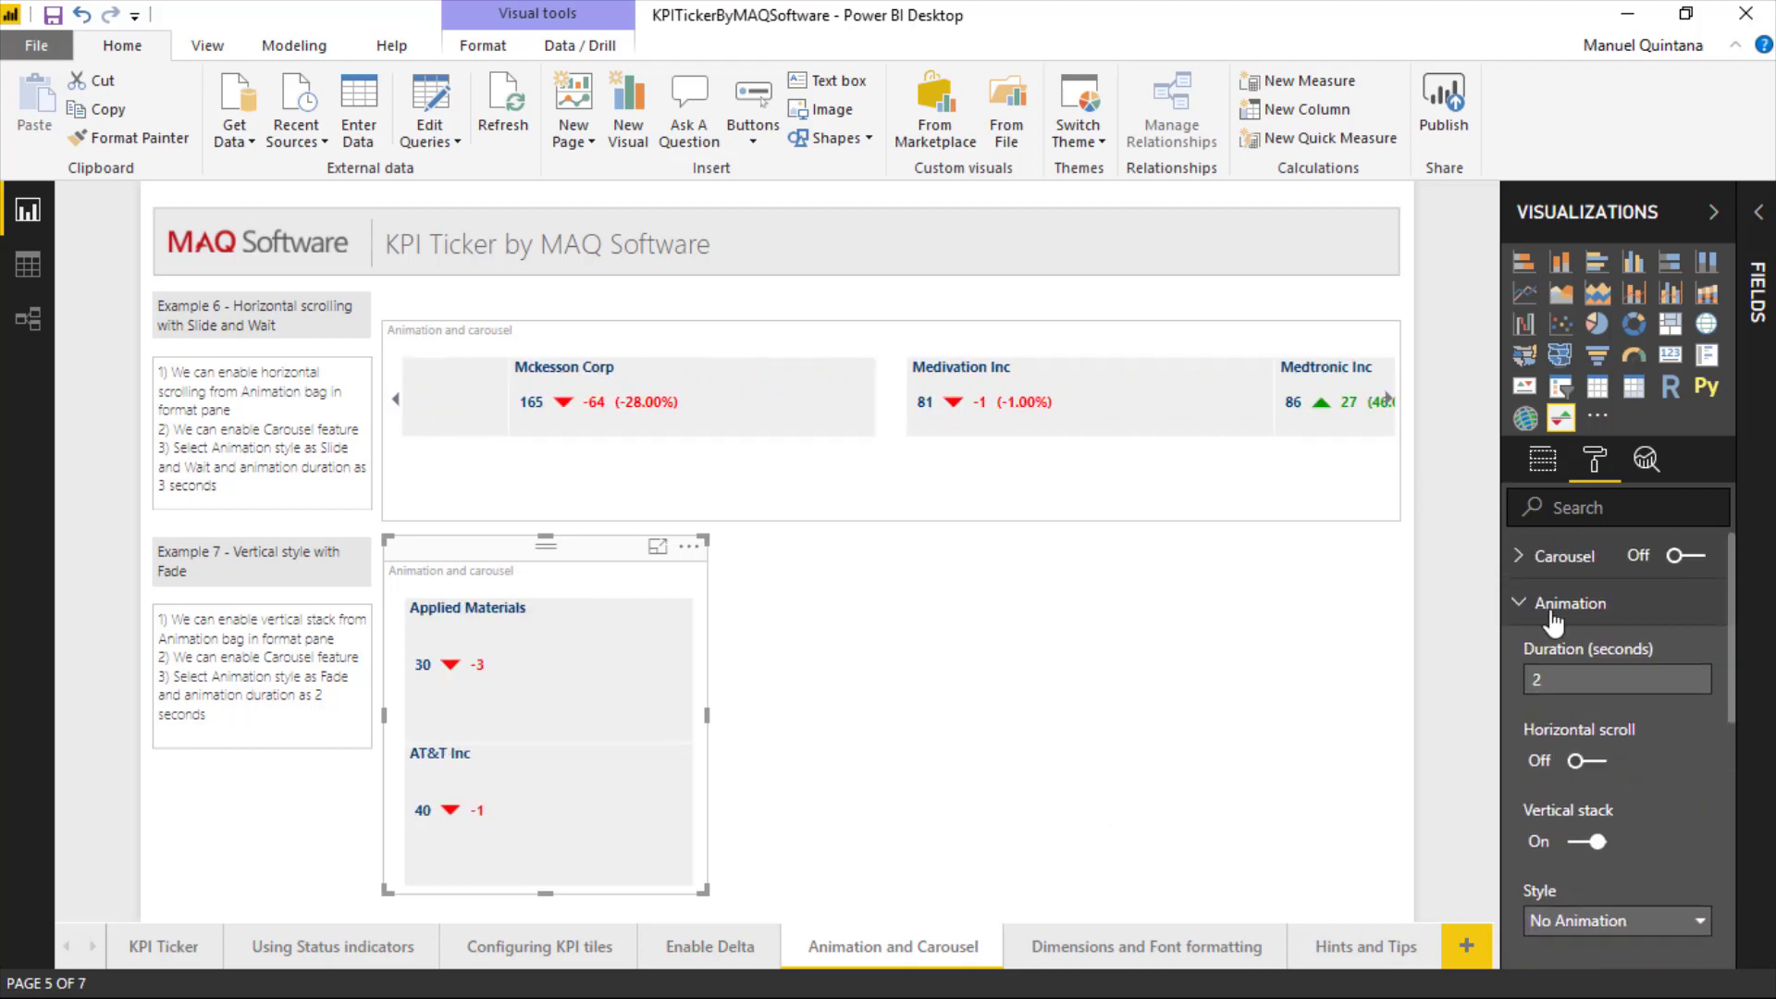
pyautogui.click(1590, 923)
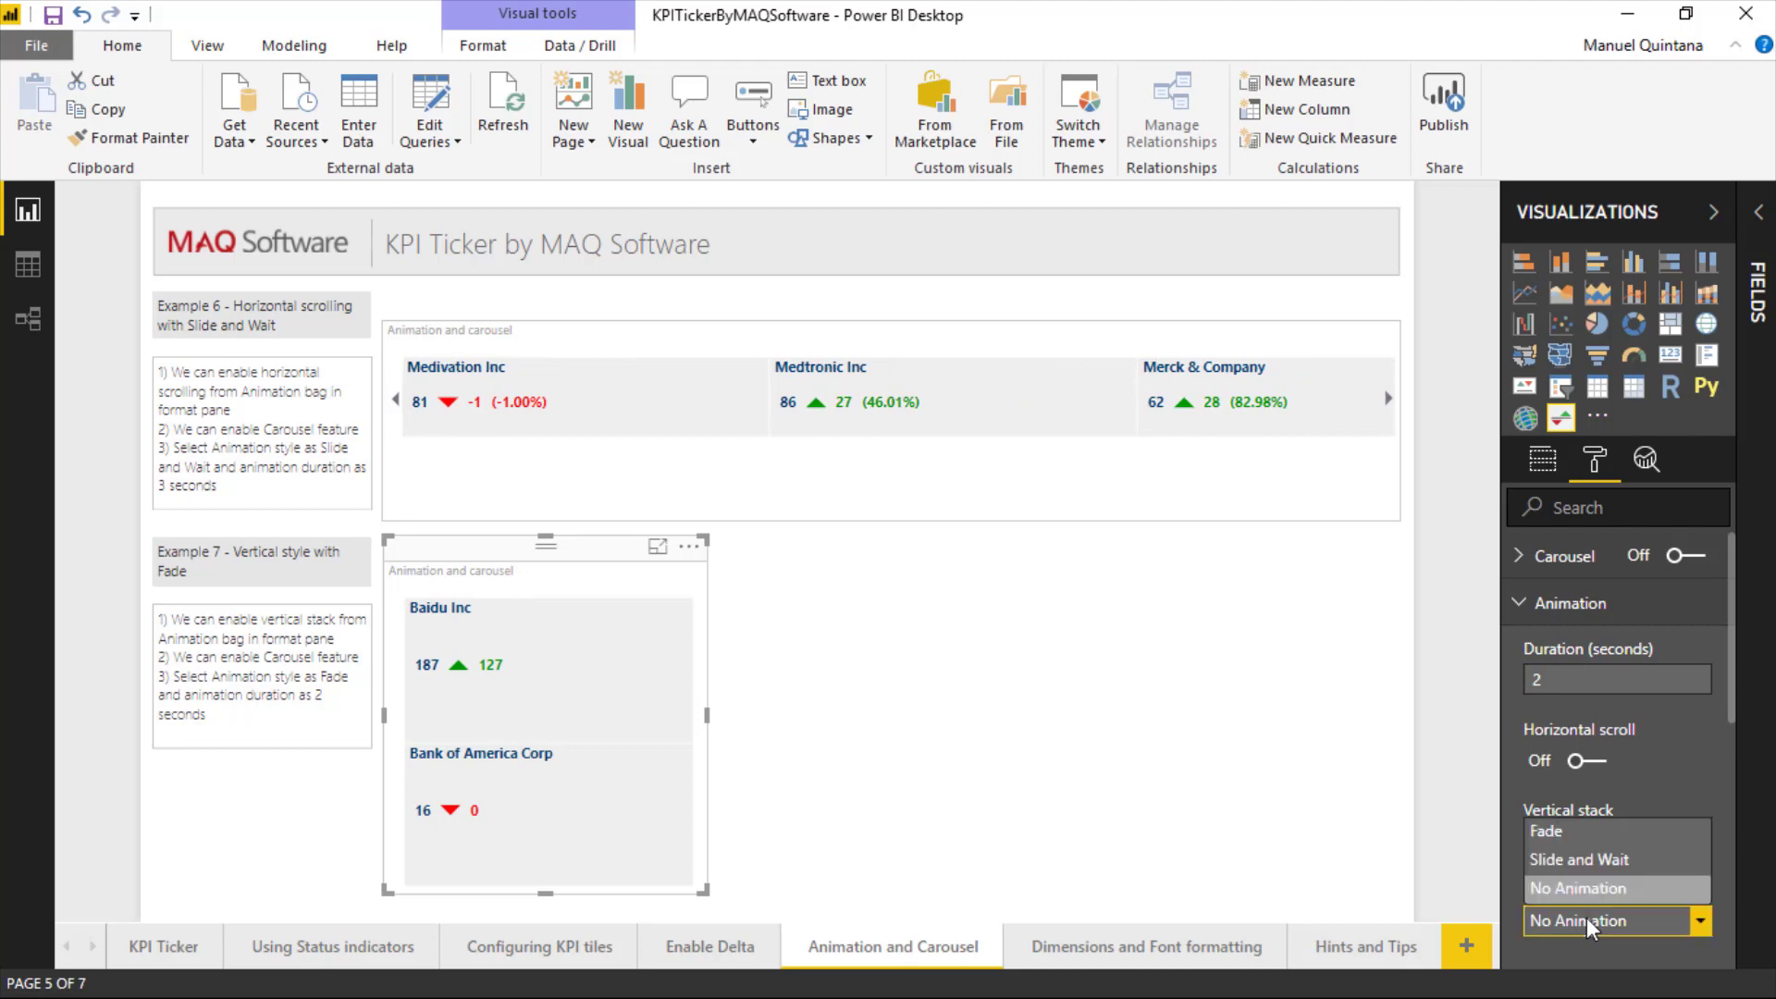
pyautogui.click(1603, 836)
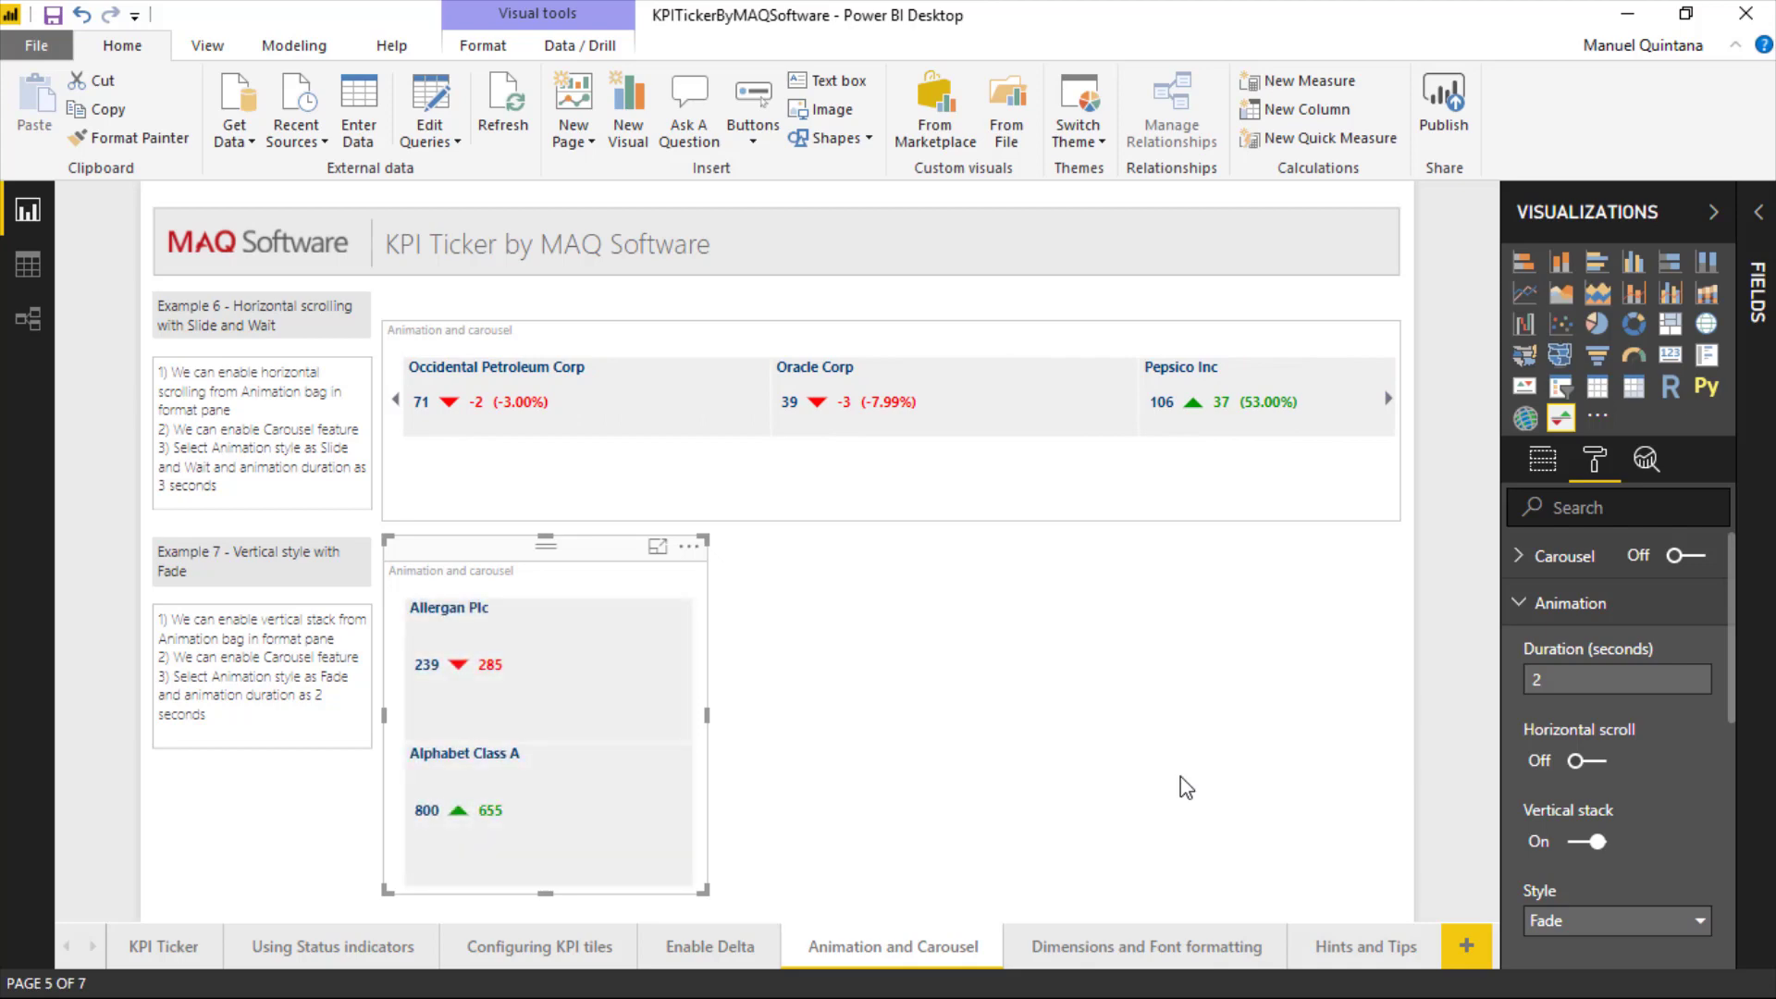
# - On the Dimensions and Font formatting page, show the Example 8 ticker's Dimensions format settings
pyautogui.click(1107, 950)
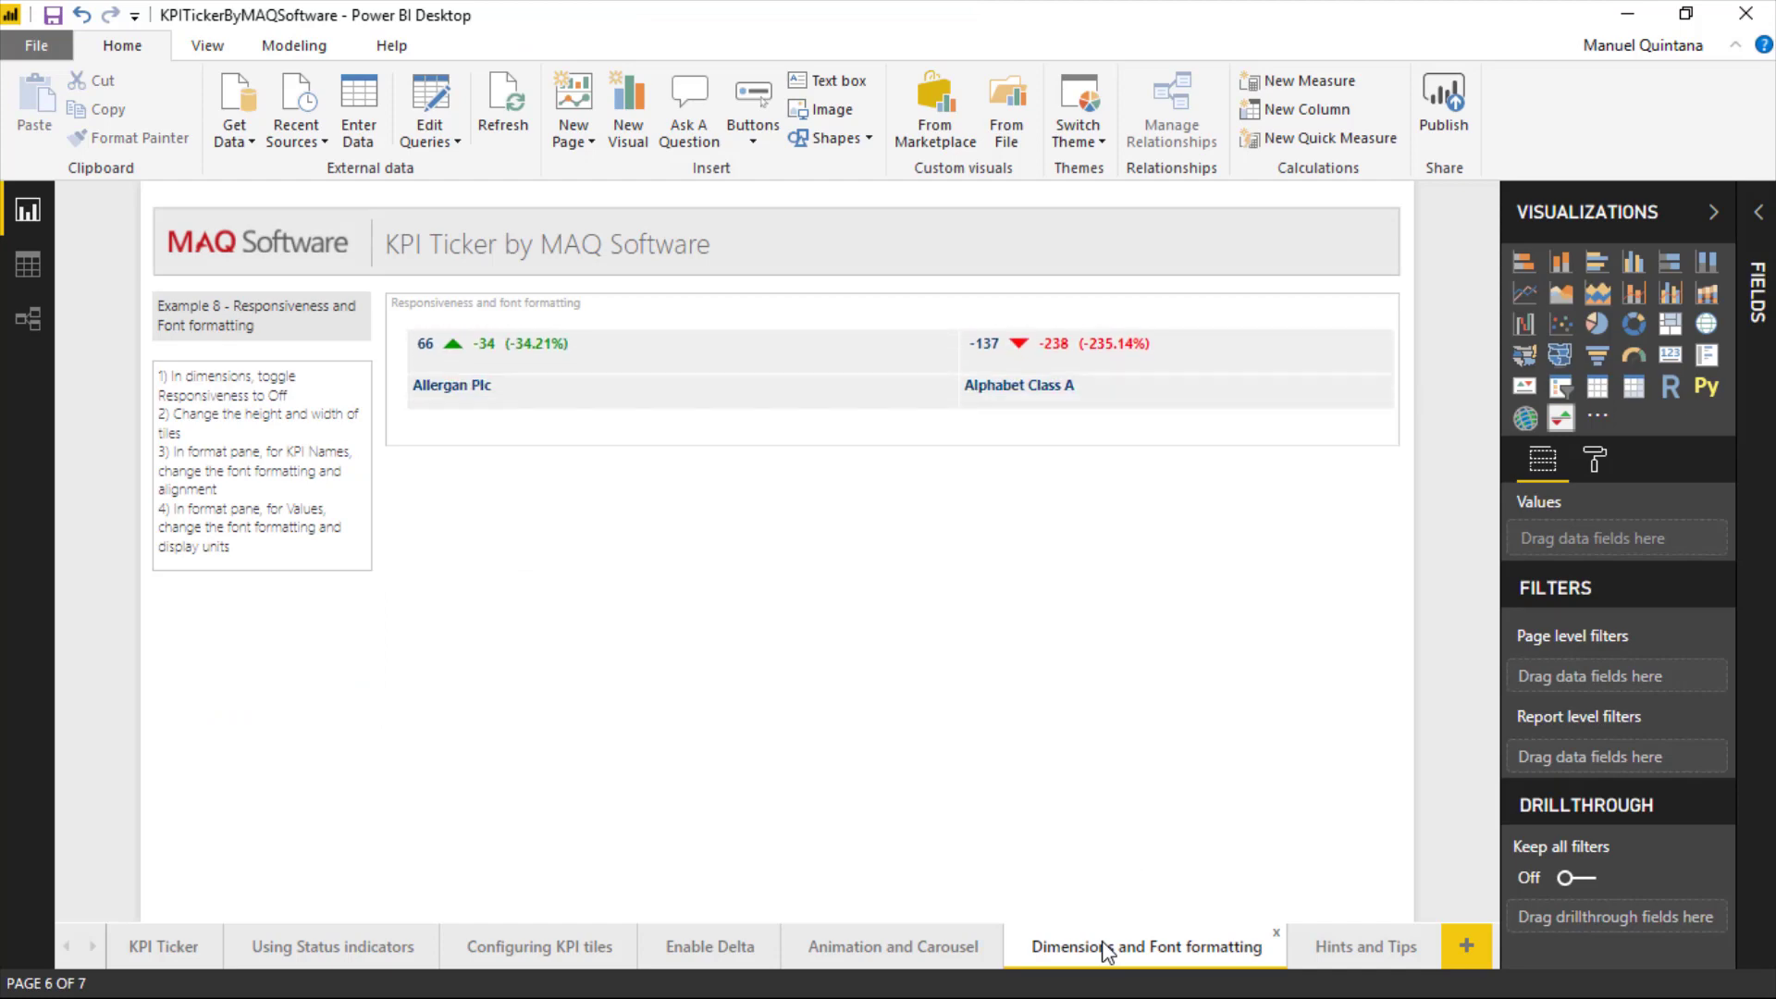
pyautogui.click(732, 446)
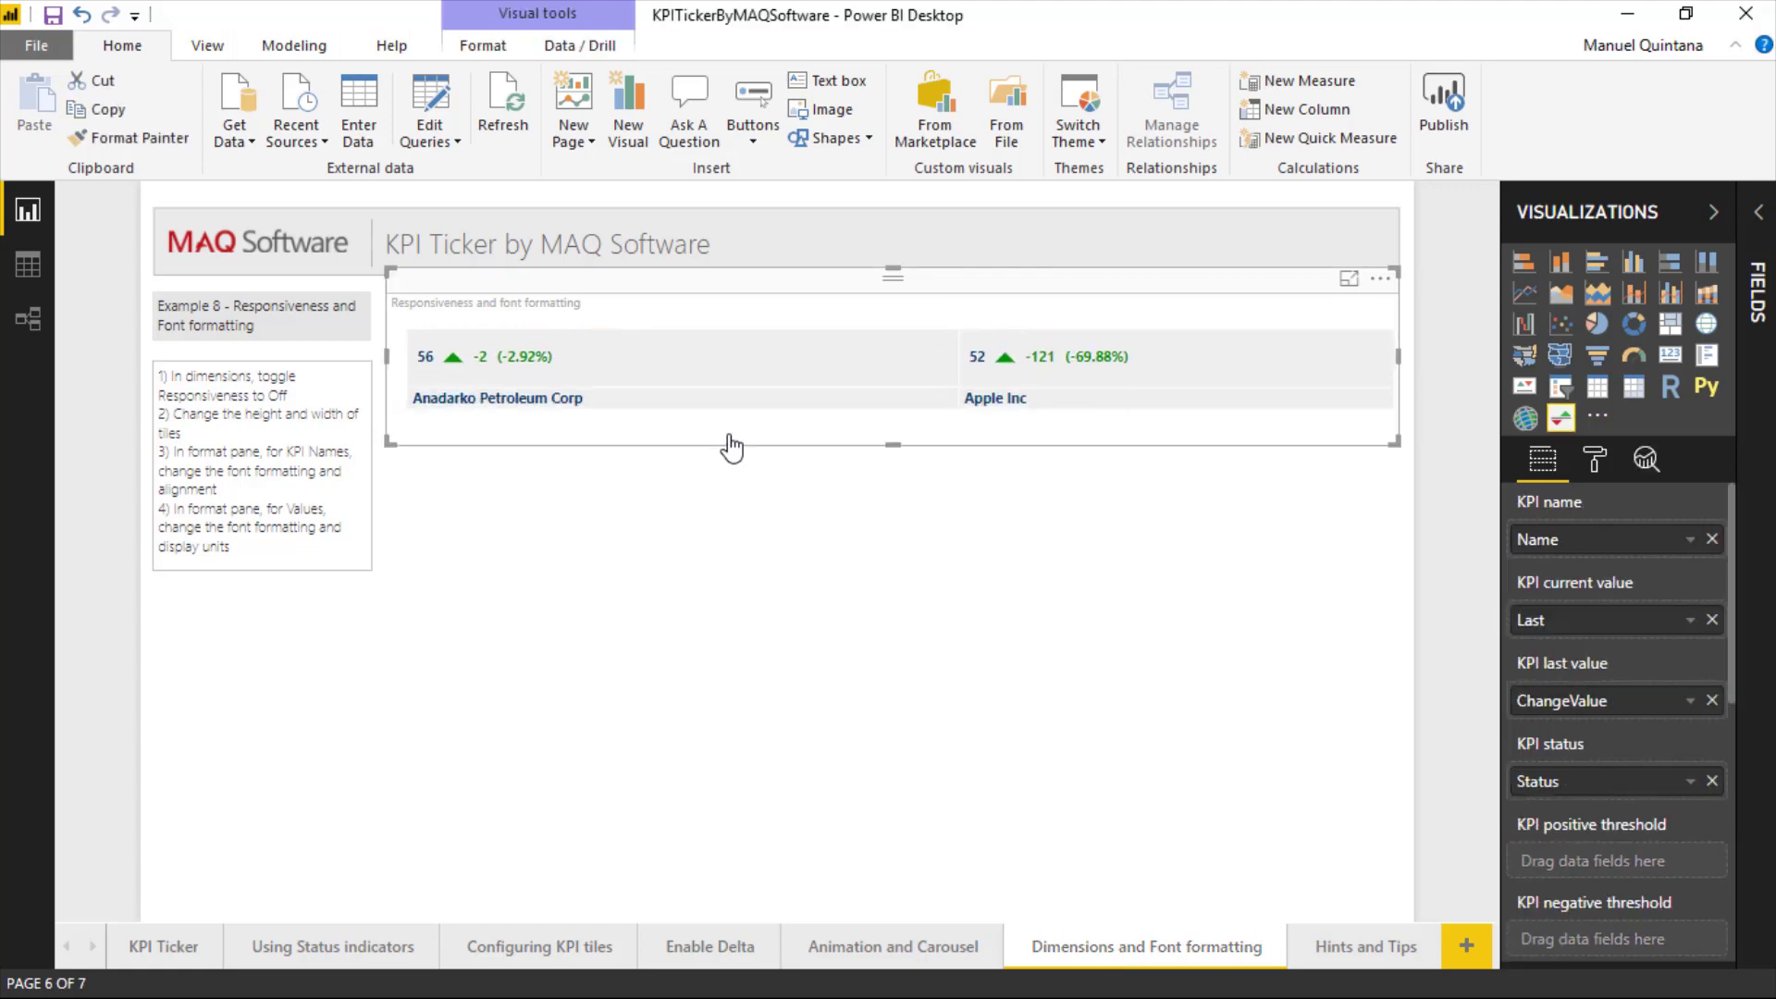
pyautogui.click(1607, 457)
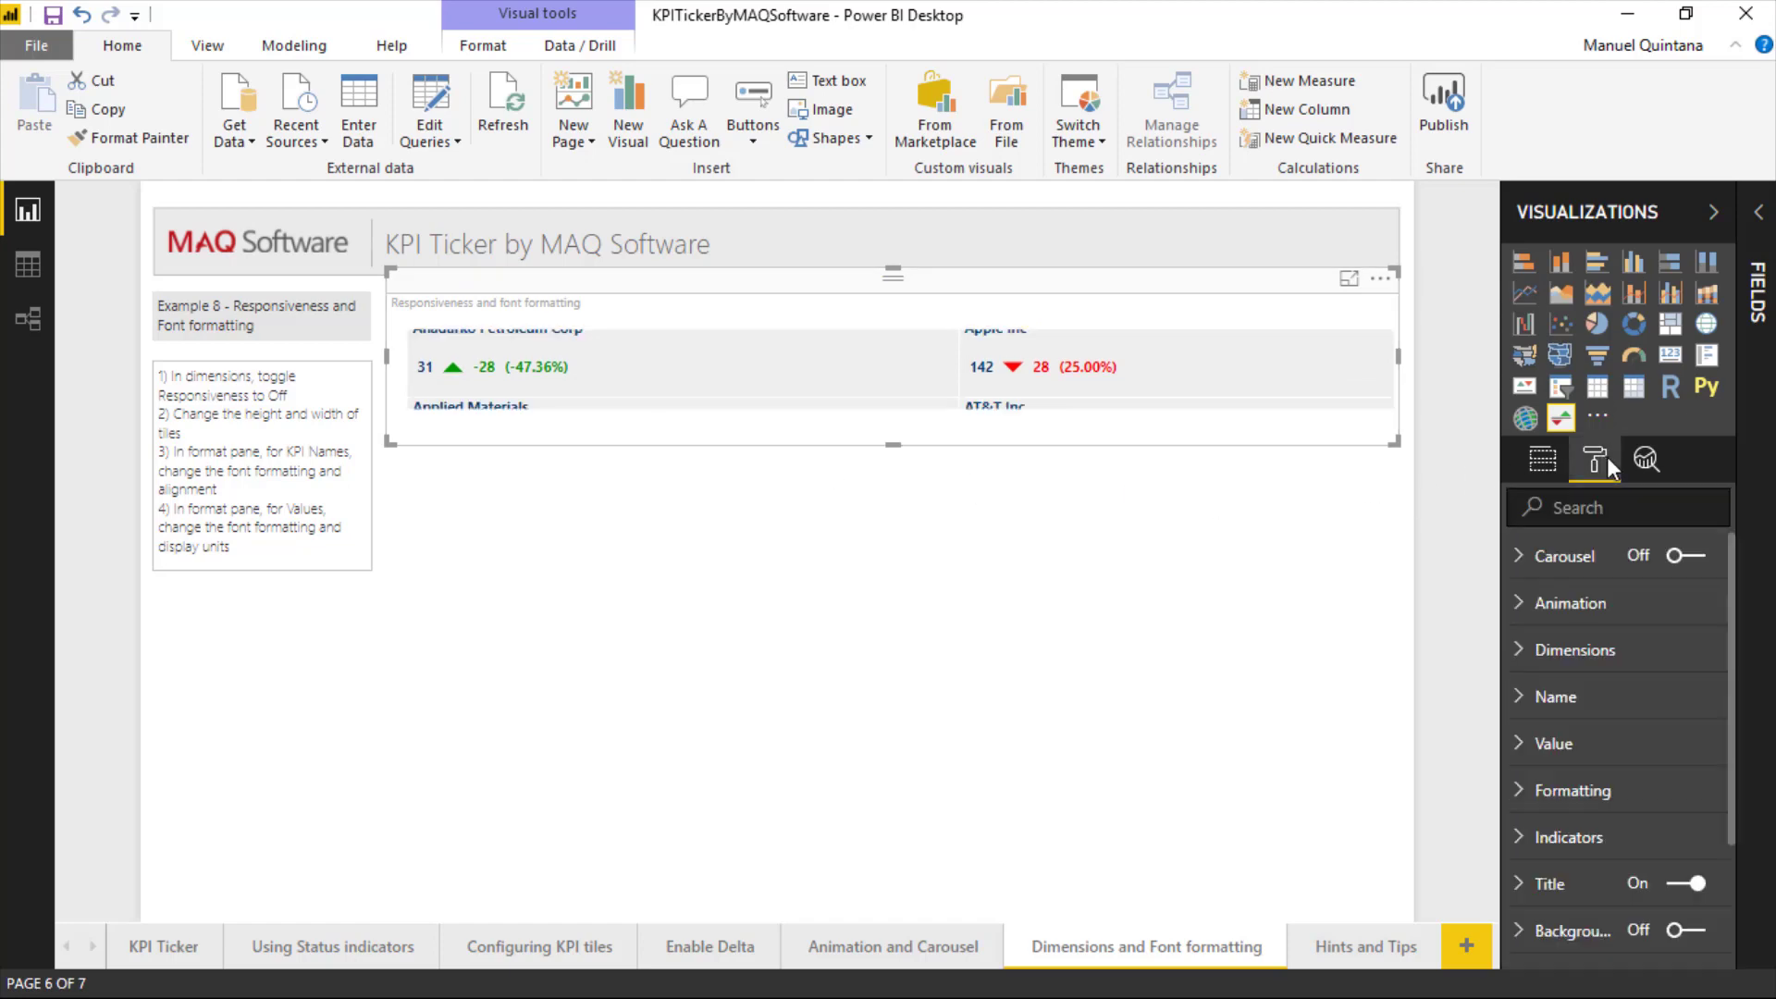
pyautogui.click(1562, 651)
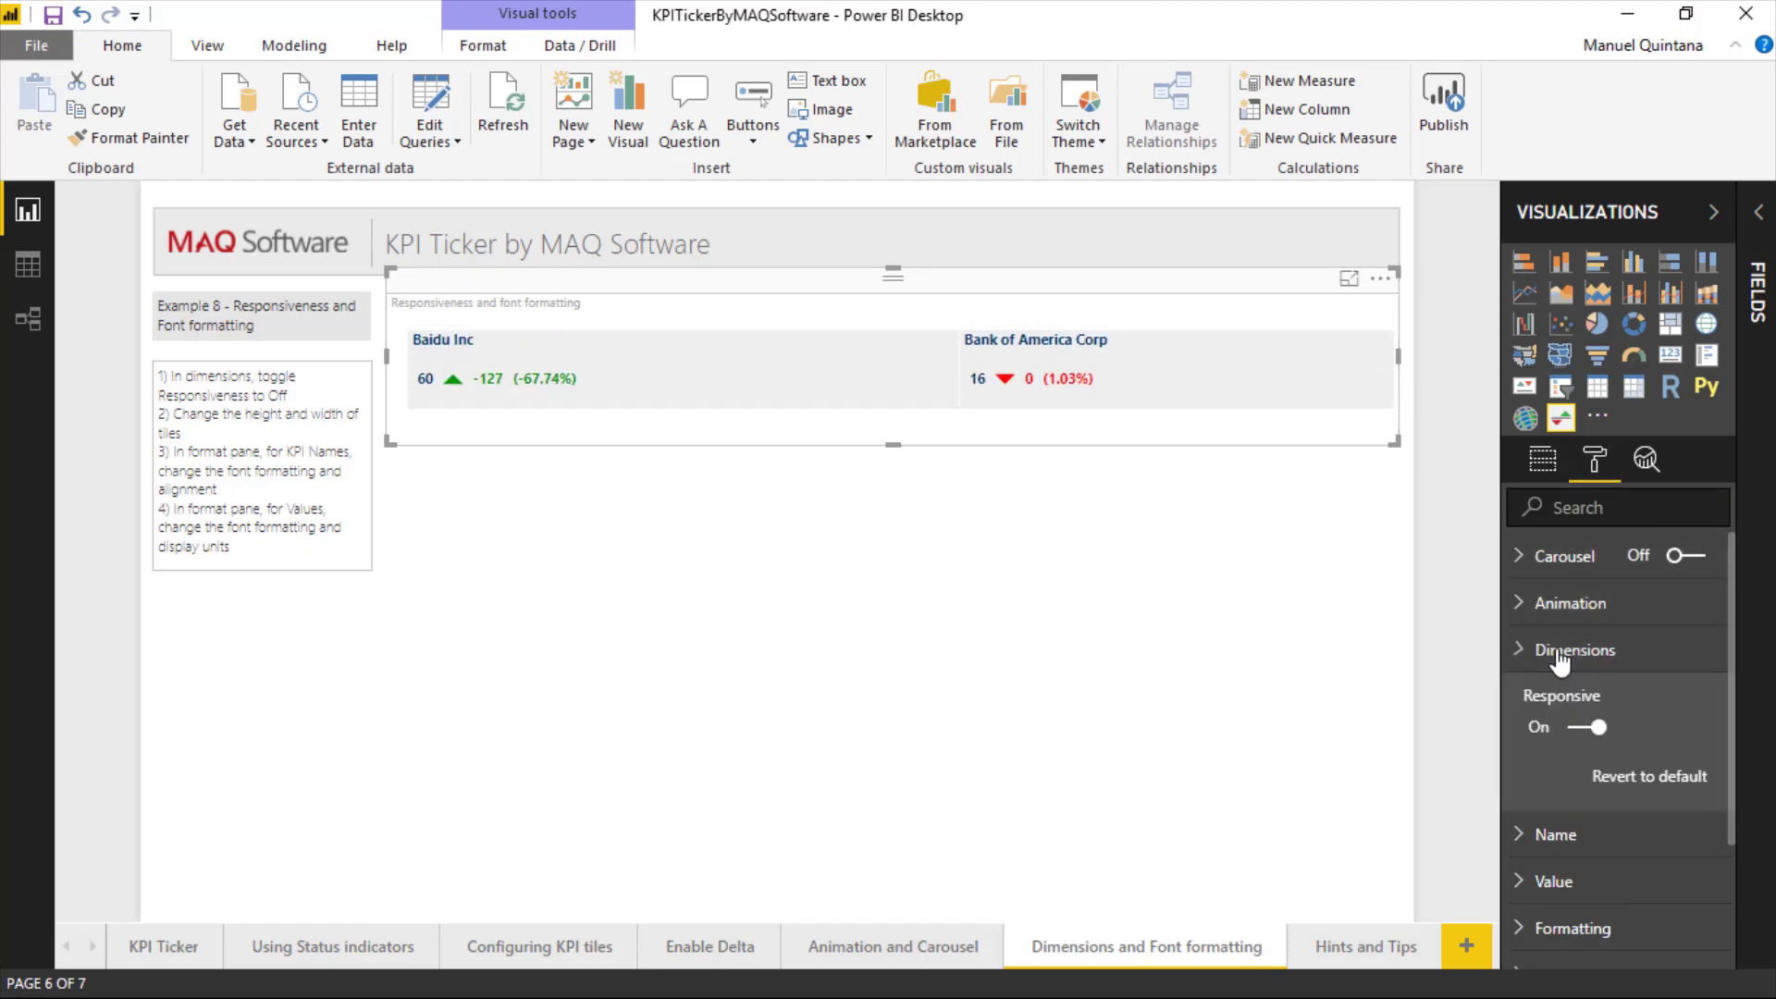
# - Turn Responsive off, set tile width 270 and height 90, then turn Responsive back on
pyautogui.click(1593, 729)
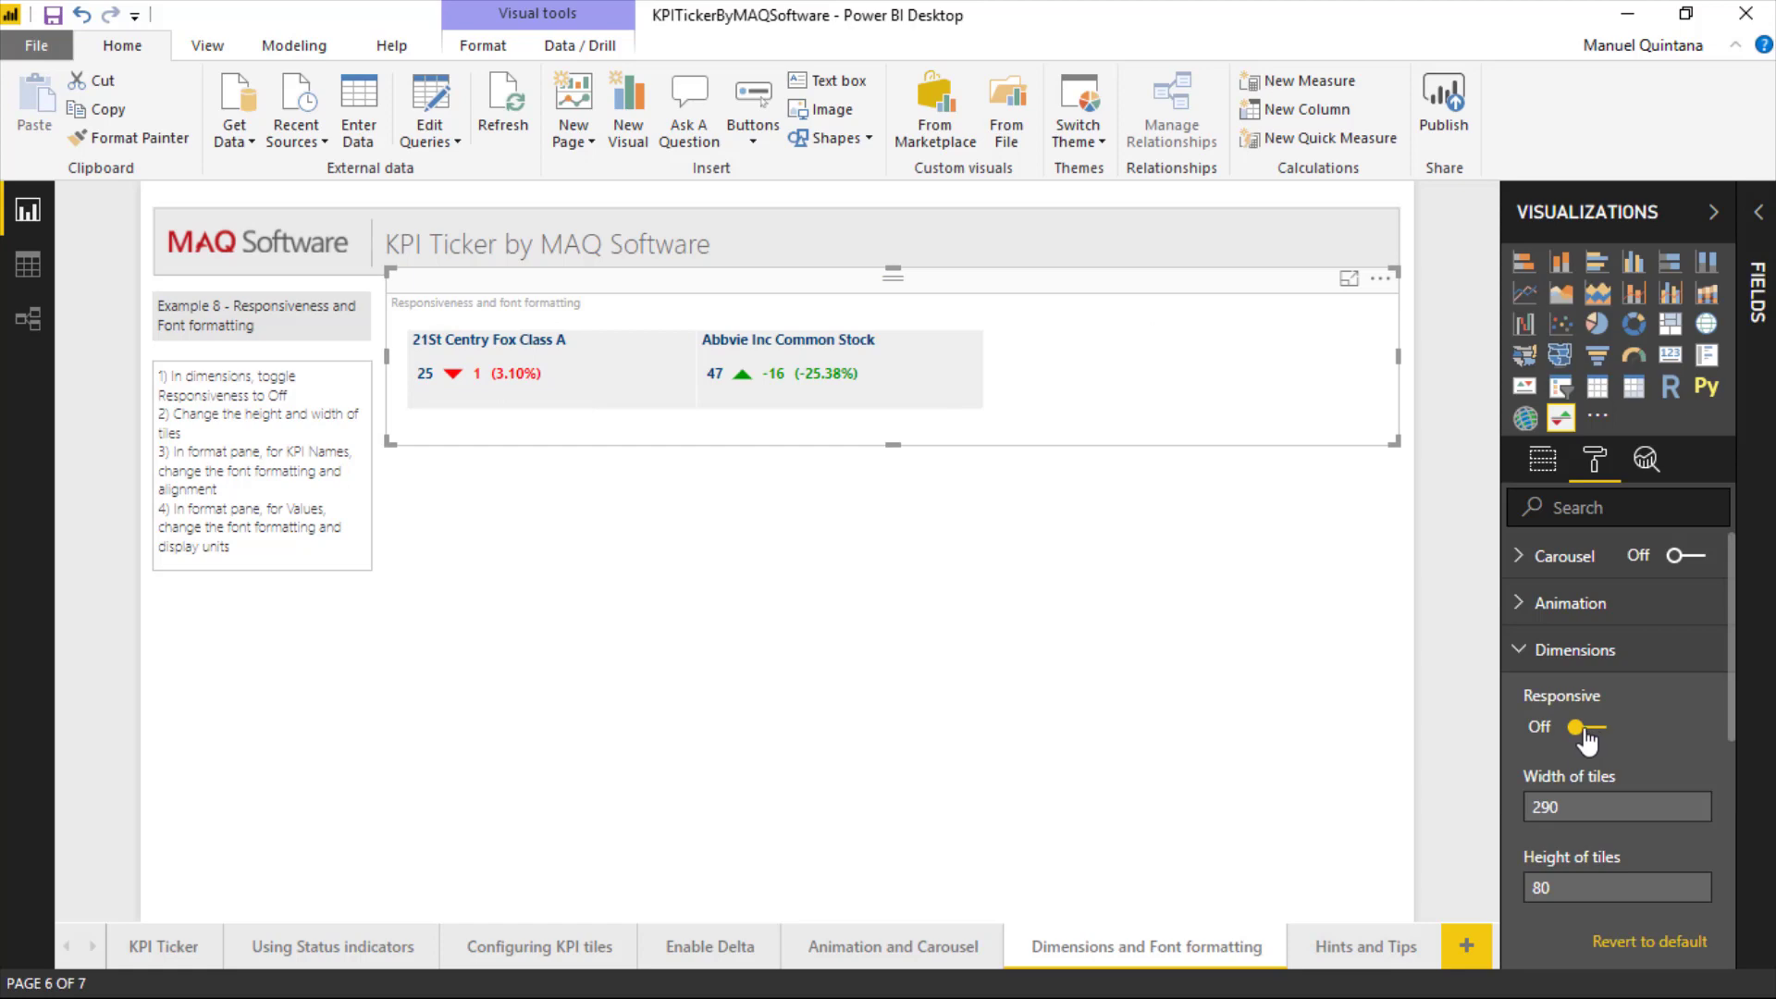
pyautogui.click(1605, 803)
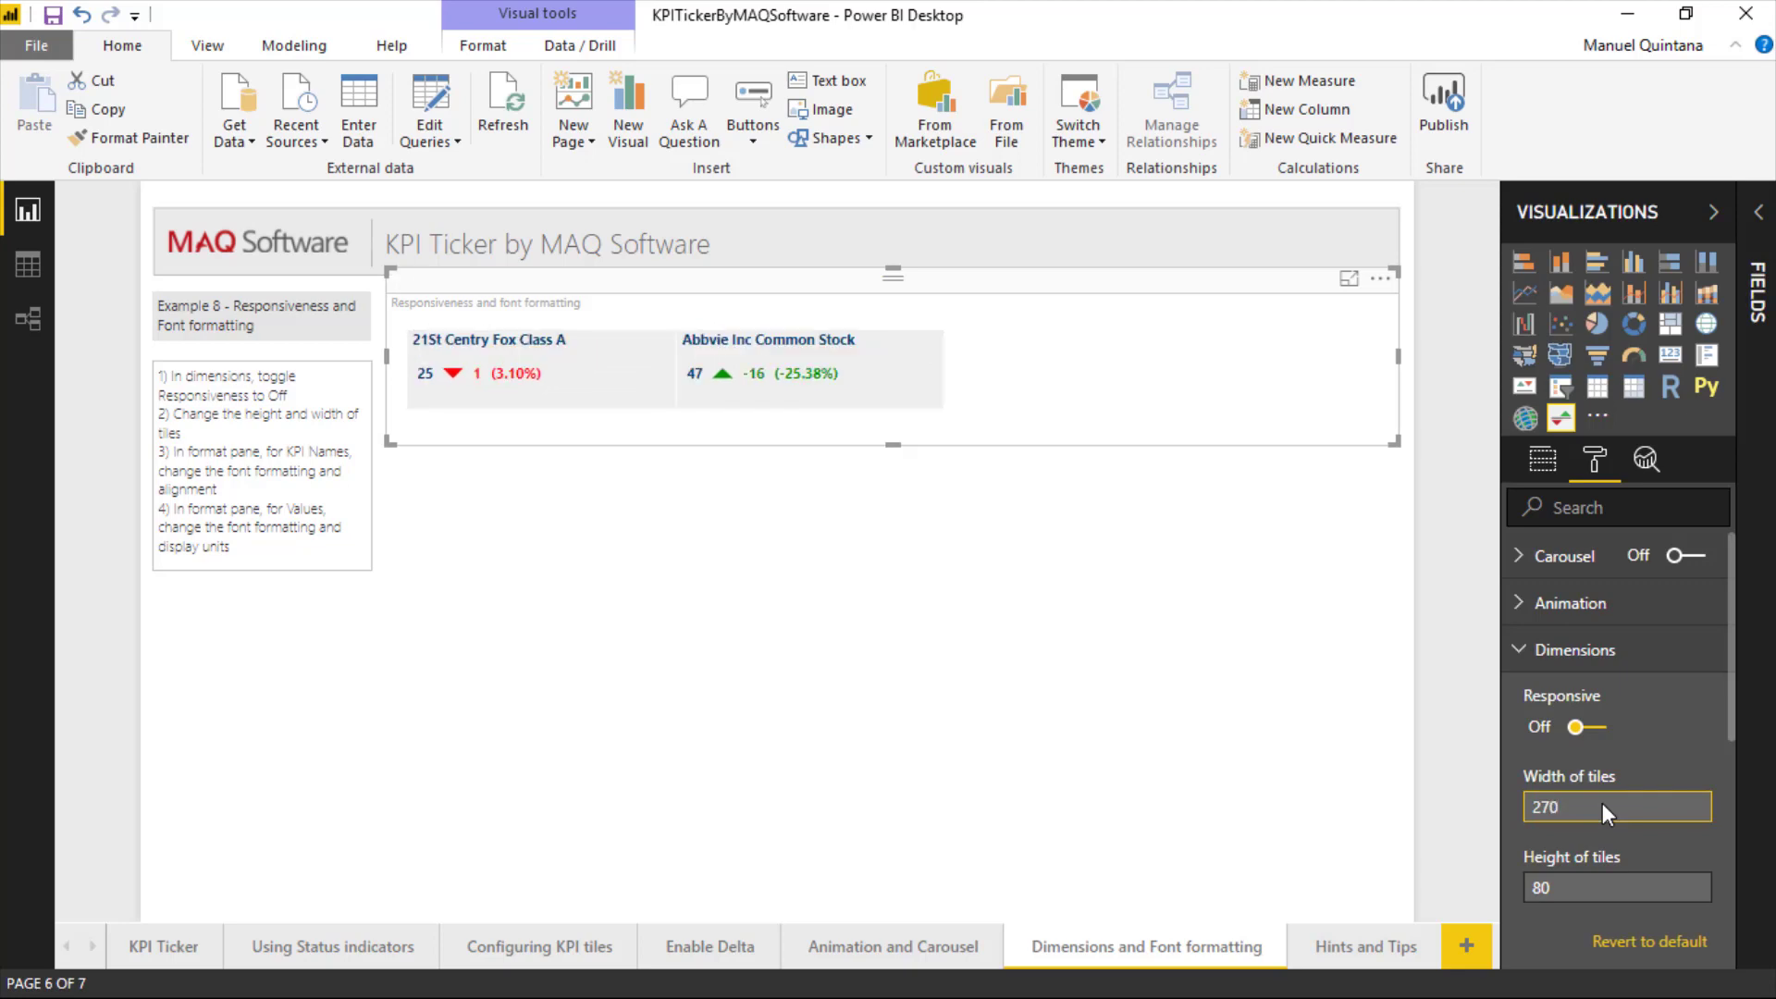
pyautogui.click(1592, 888)
pyautogui.write('80')
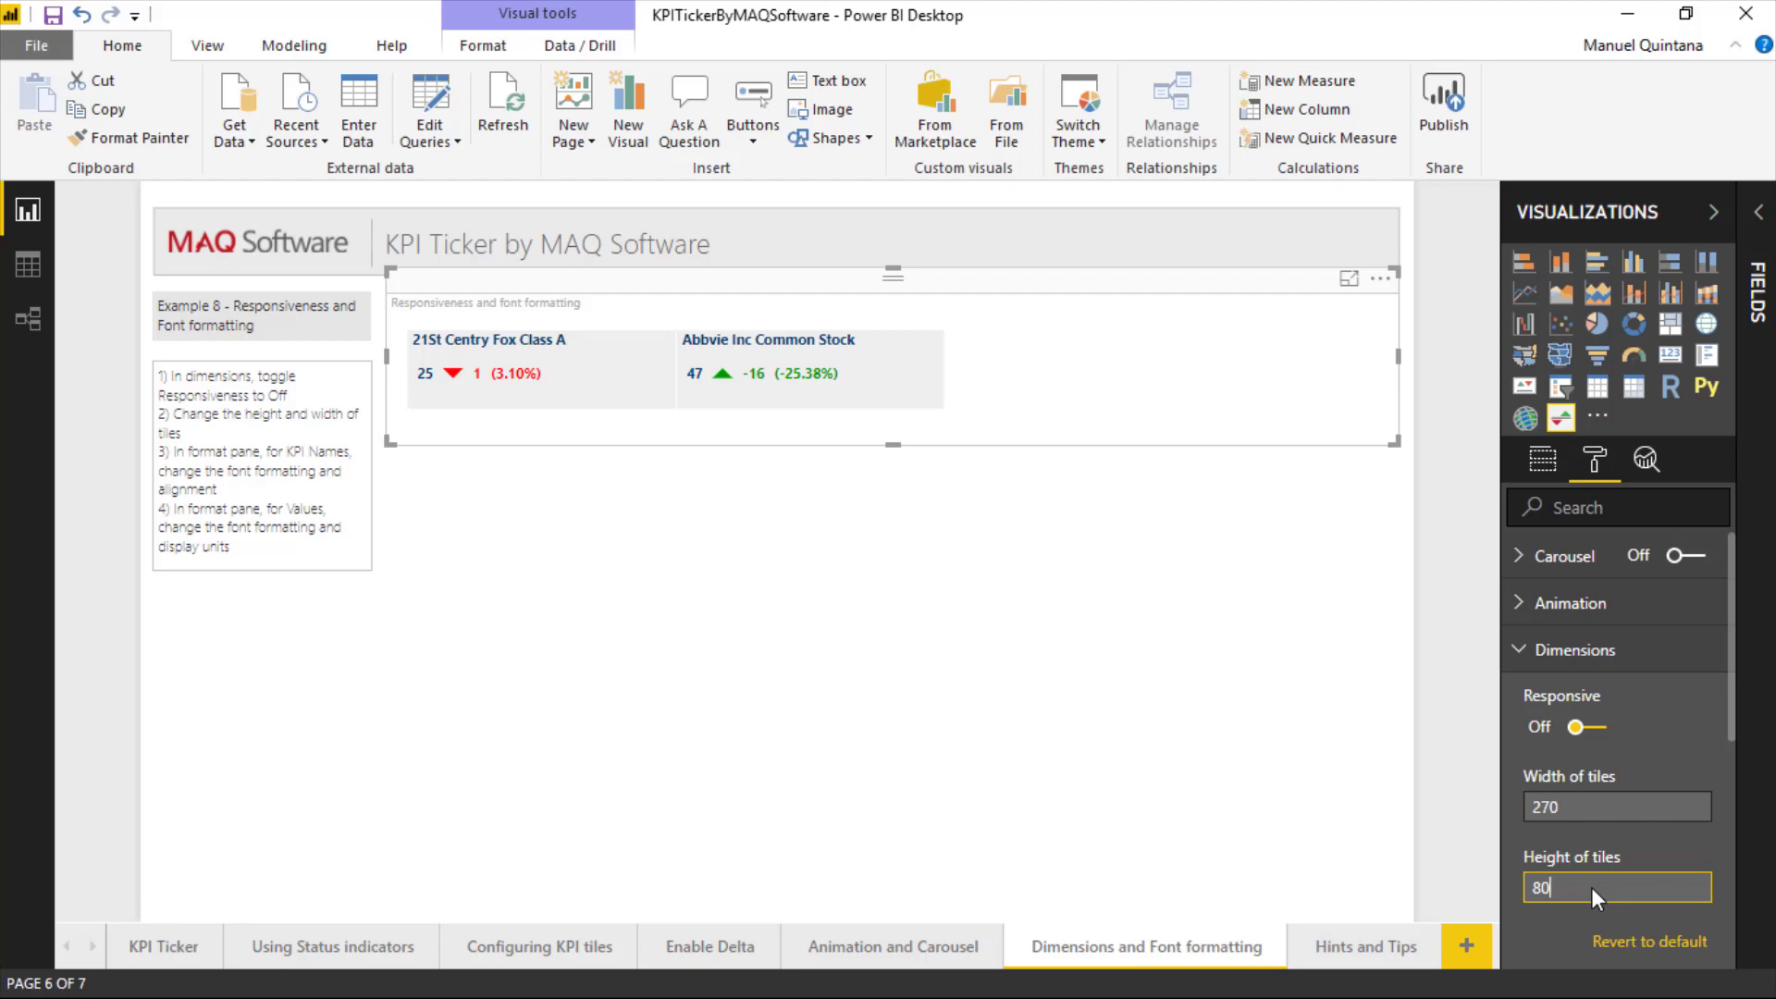
pyautogui.write('090')
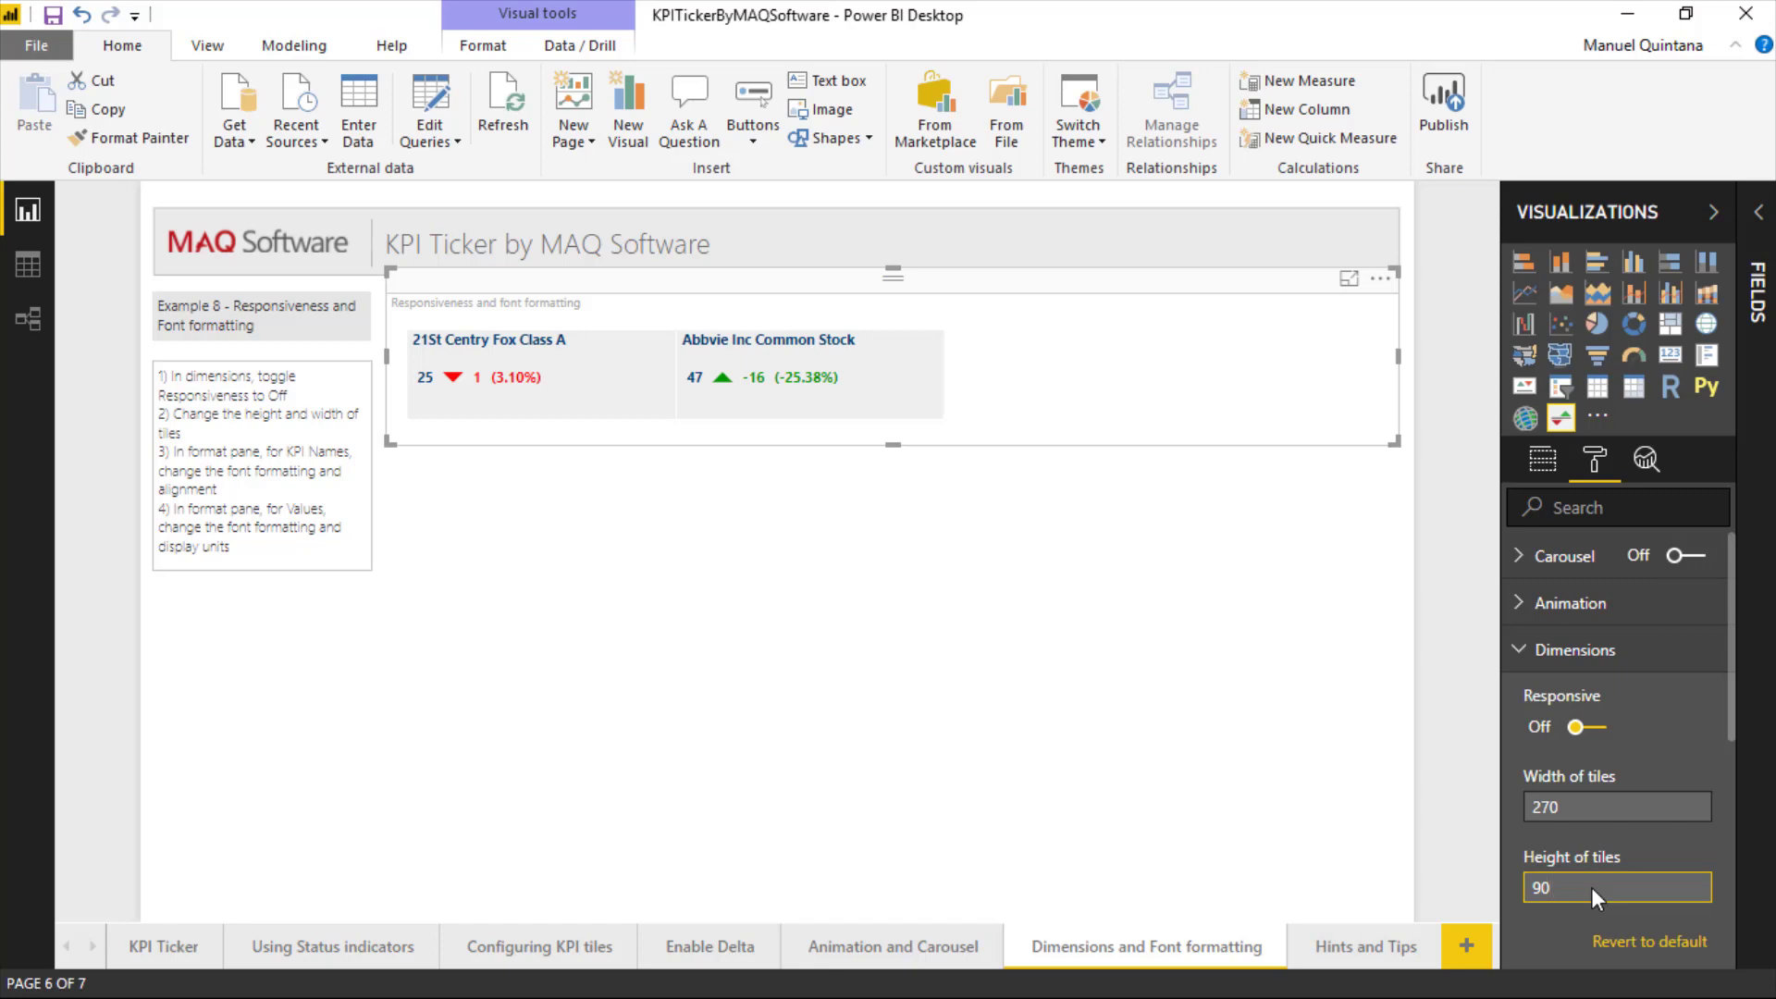
pyautogui.click(1598, 731)
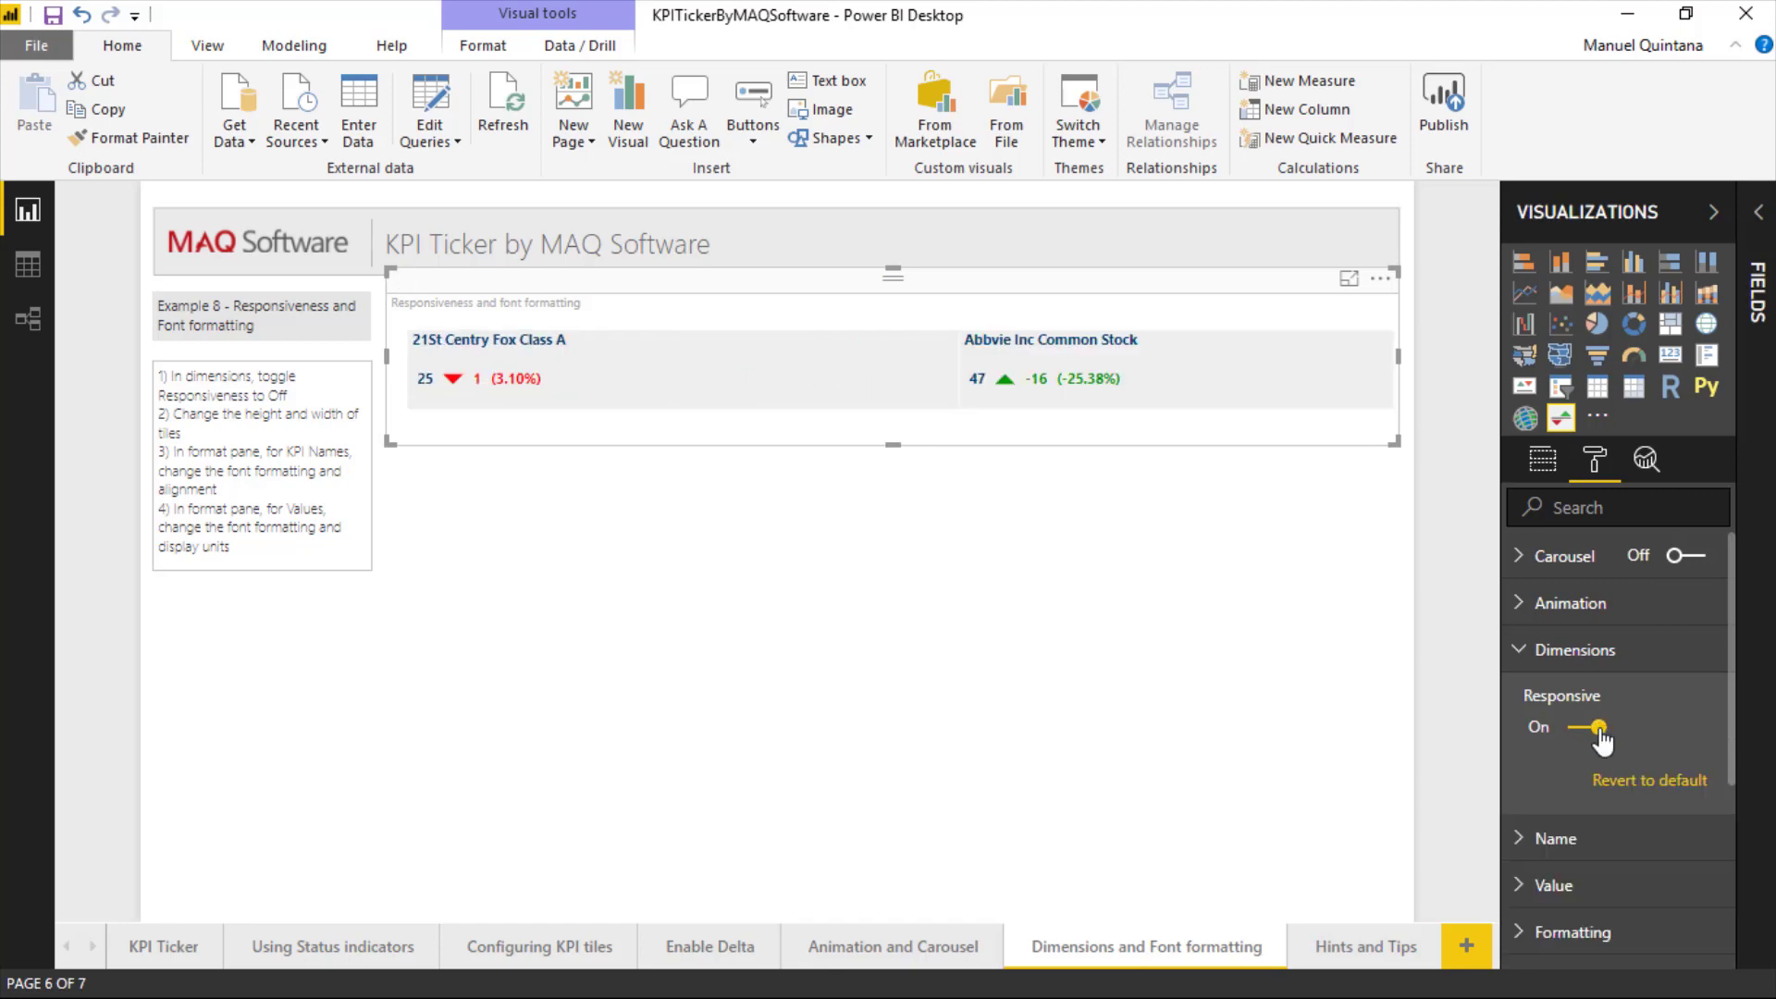